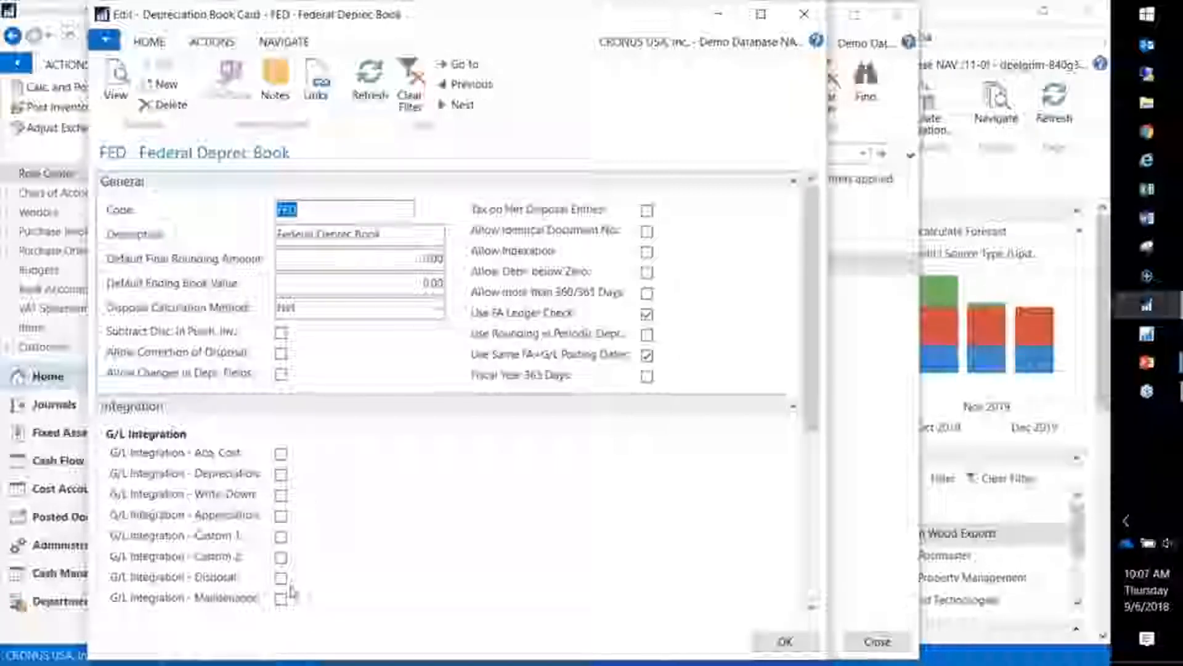
Step: Review the FA Journal Setup for the FED depreciation book, then close the setup, book card and depreciation book list
left_click(275, 44)
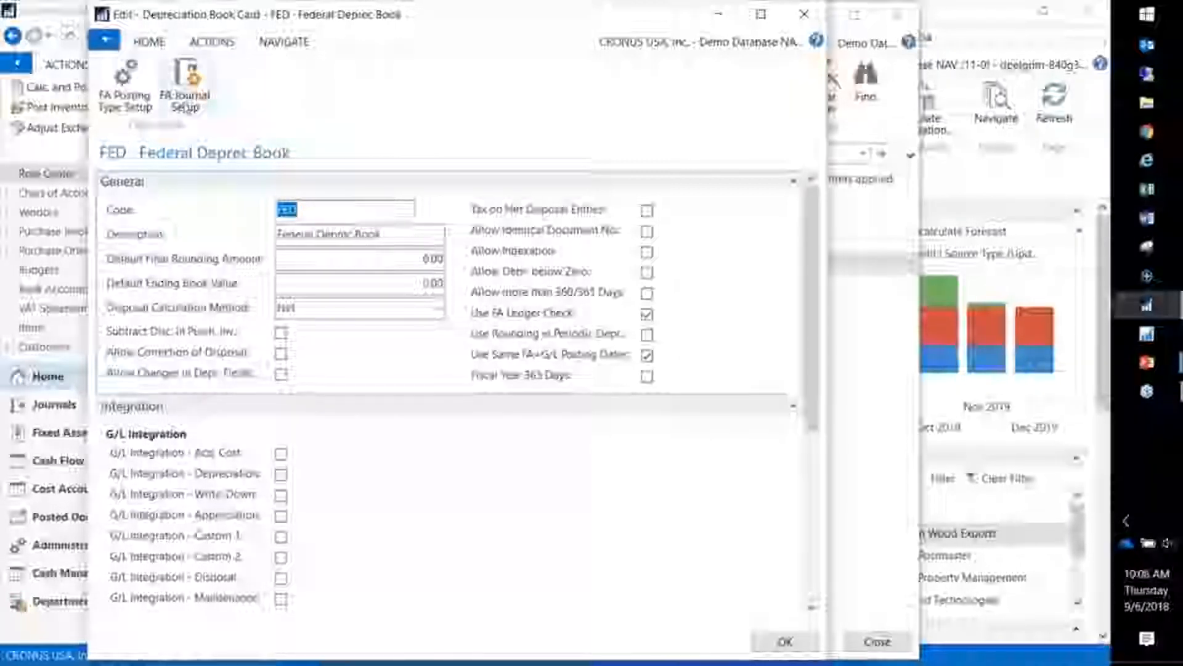
left_click(199, 106)
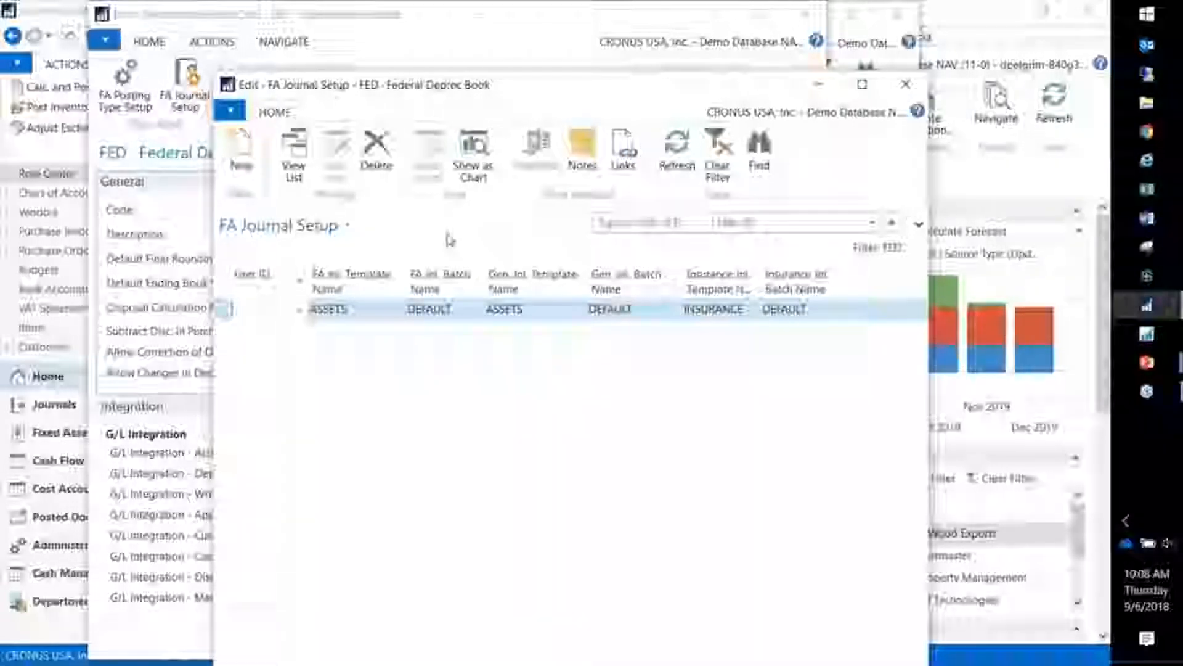
key("Escape")
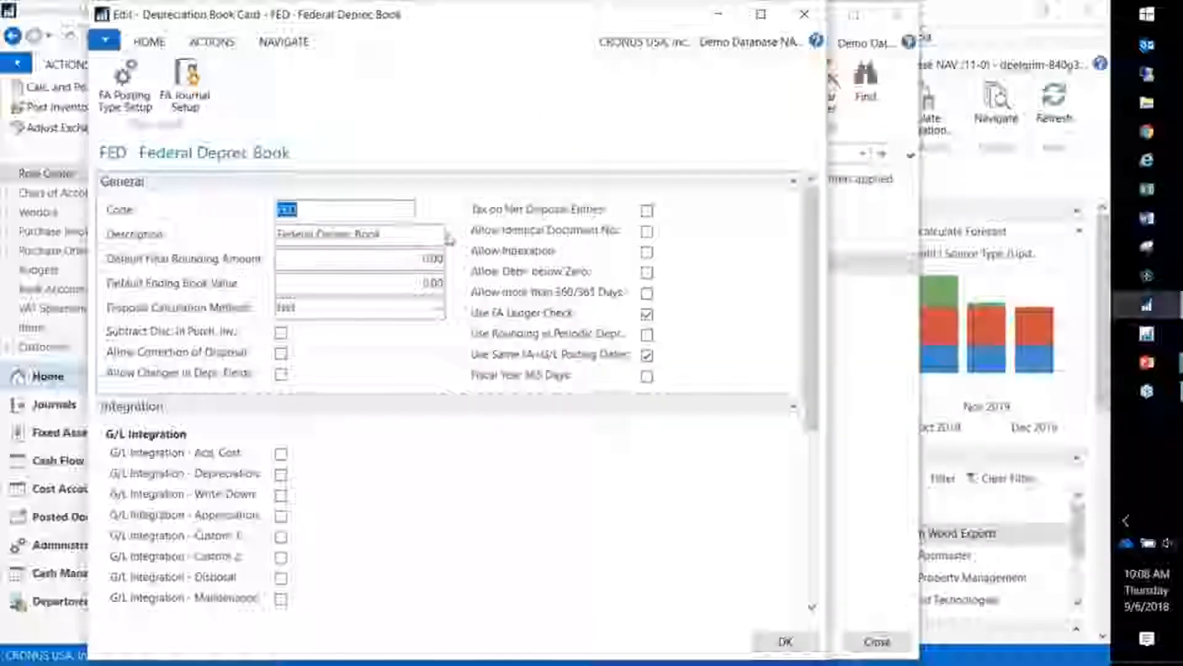
key("Escape")
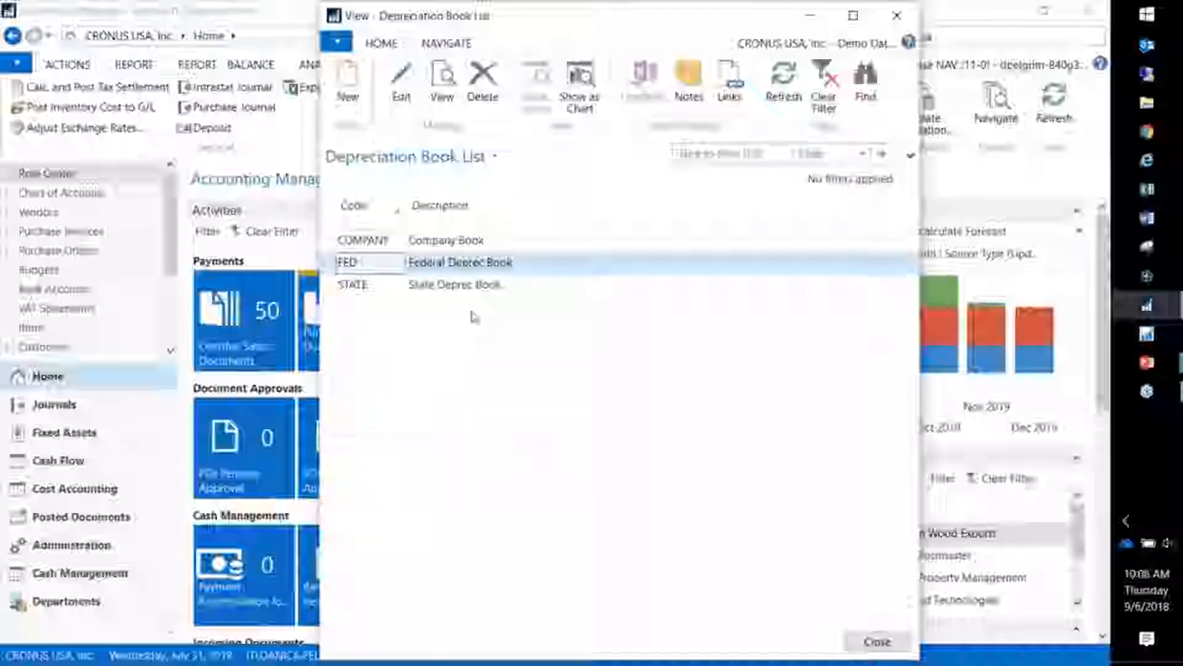
key("Escape")
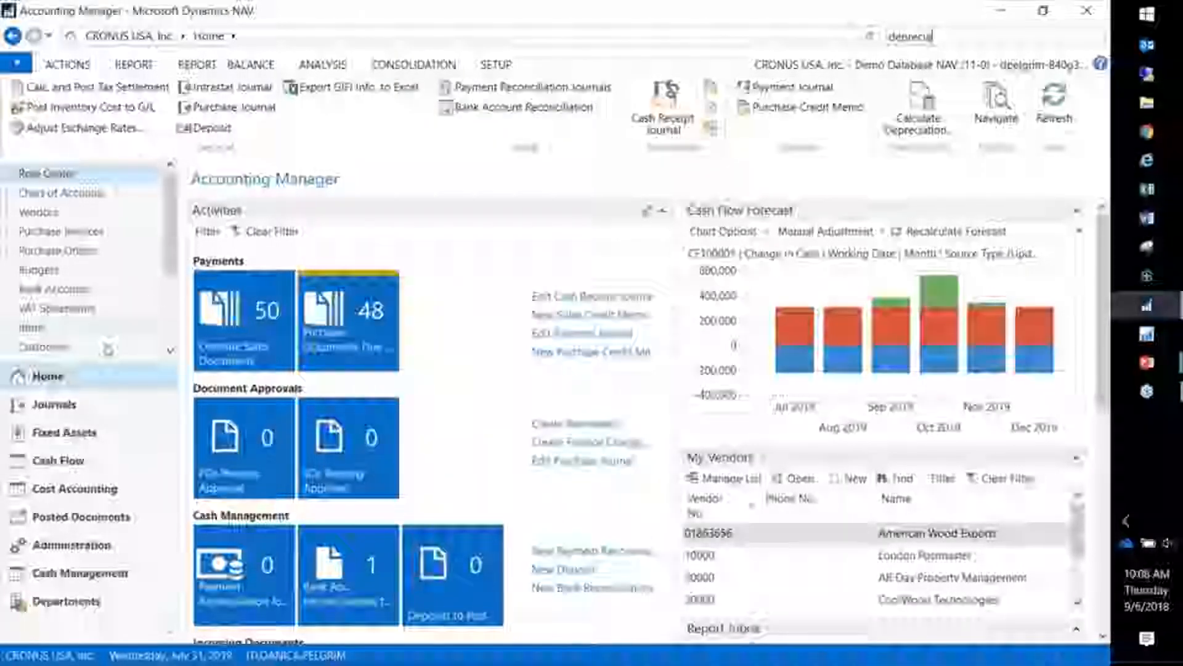
Step: Review the FA depreciation books assigned to the VW Transporter in the fixed assets list, checking the FED line
left_click(93, 437)
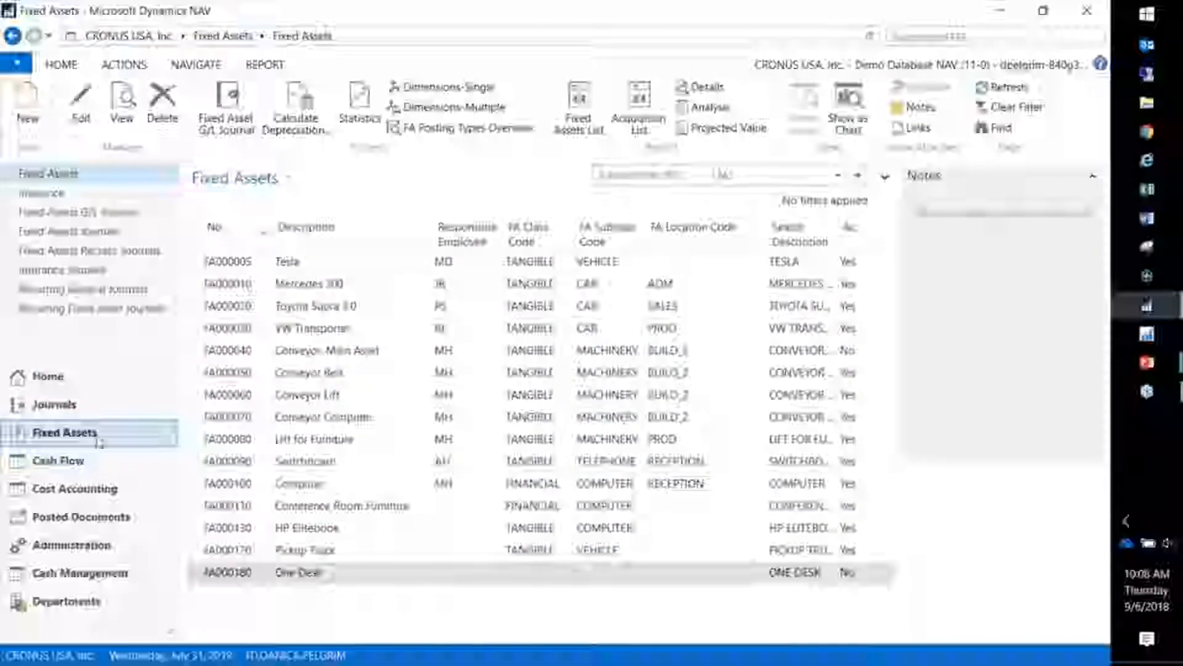
left_click(312, 333)
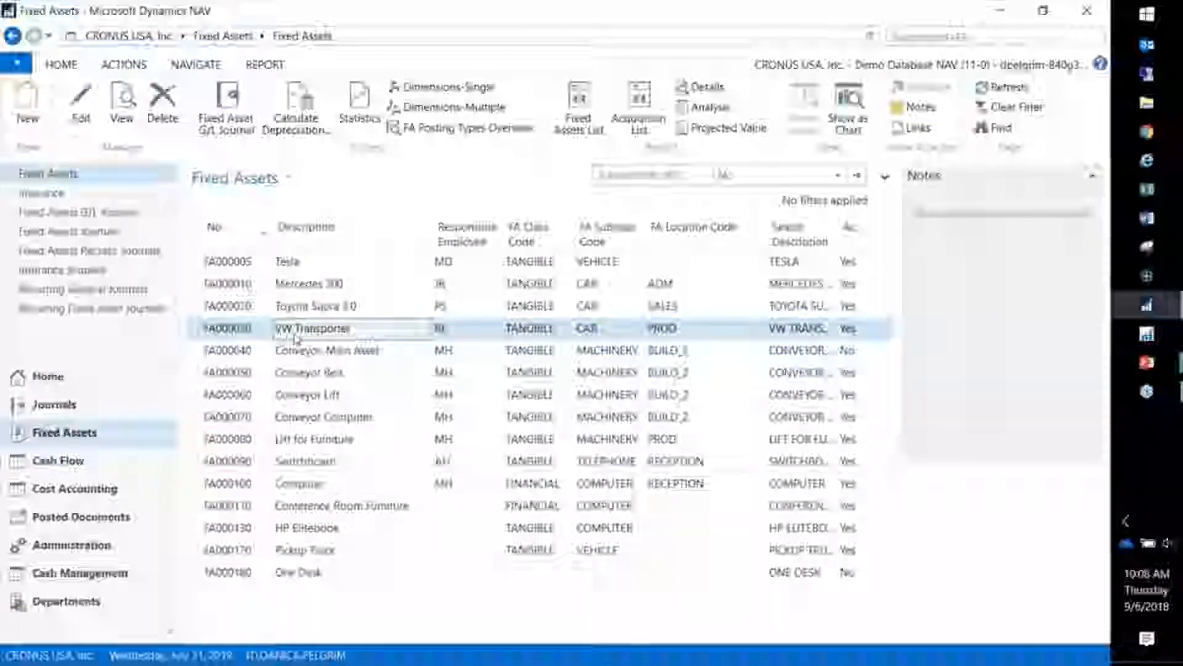
left_click(197, 64)
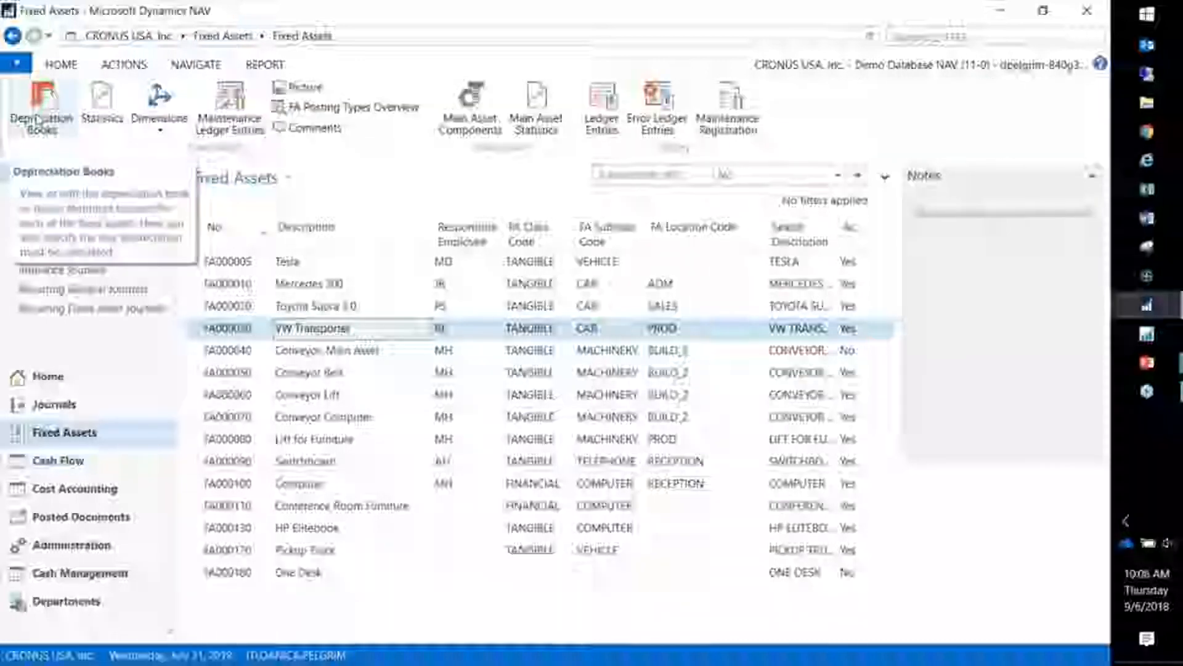
left_click(42, 114)
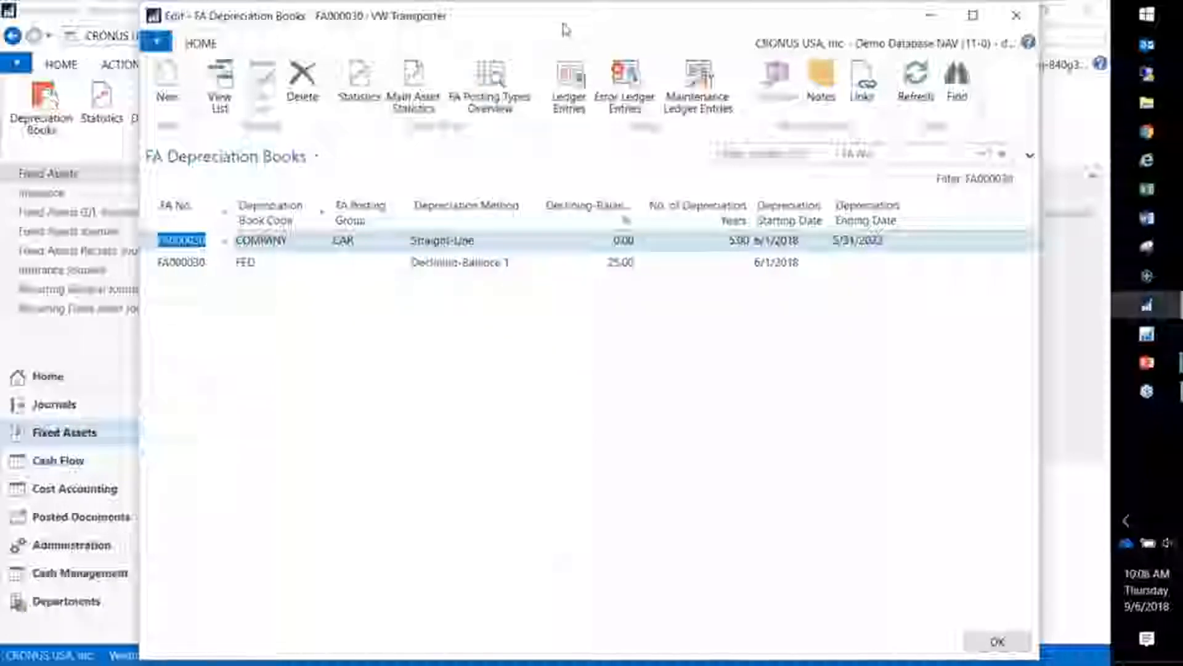
left_click_drag(562, 21, 647, 67)
left_click(238, 313)
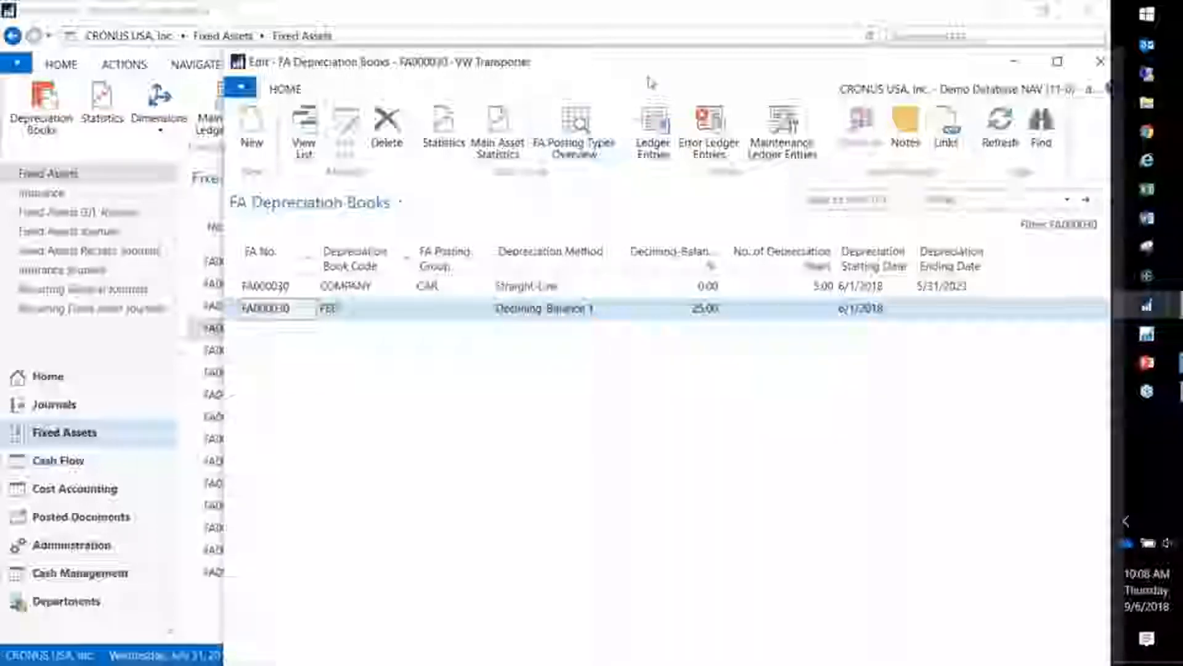
left_click_drag(594, 65, 539, 58)
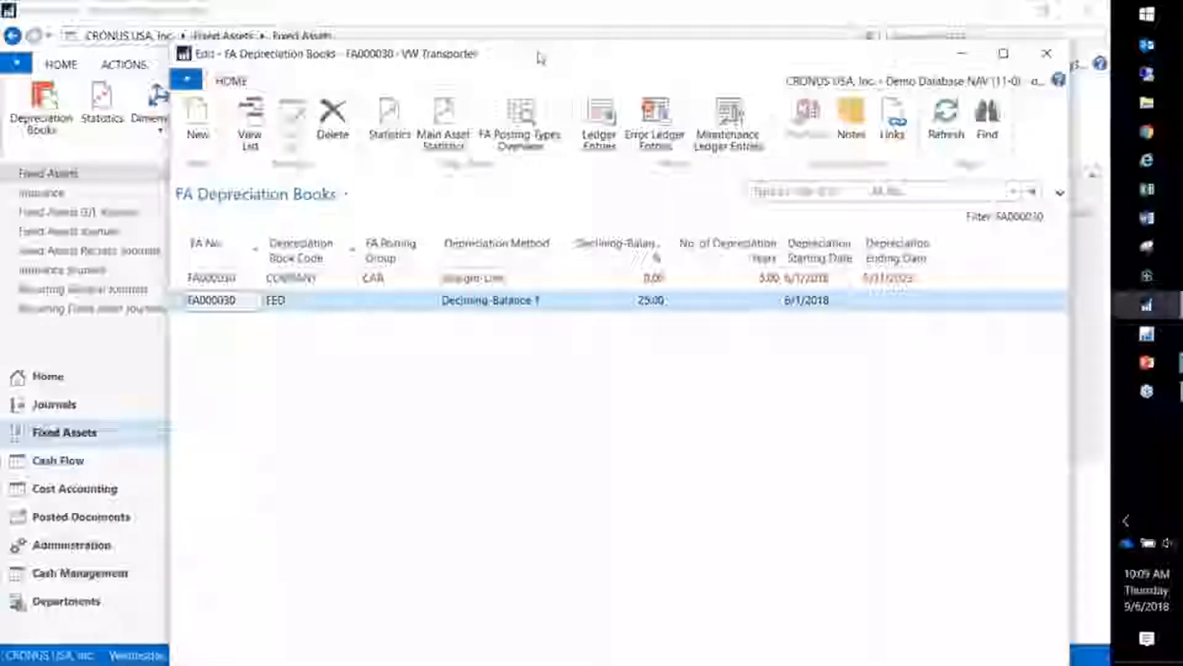
key("Escape")
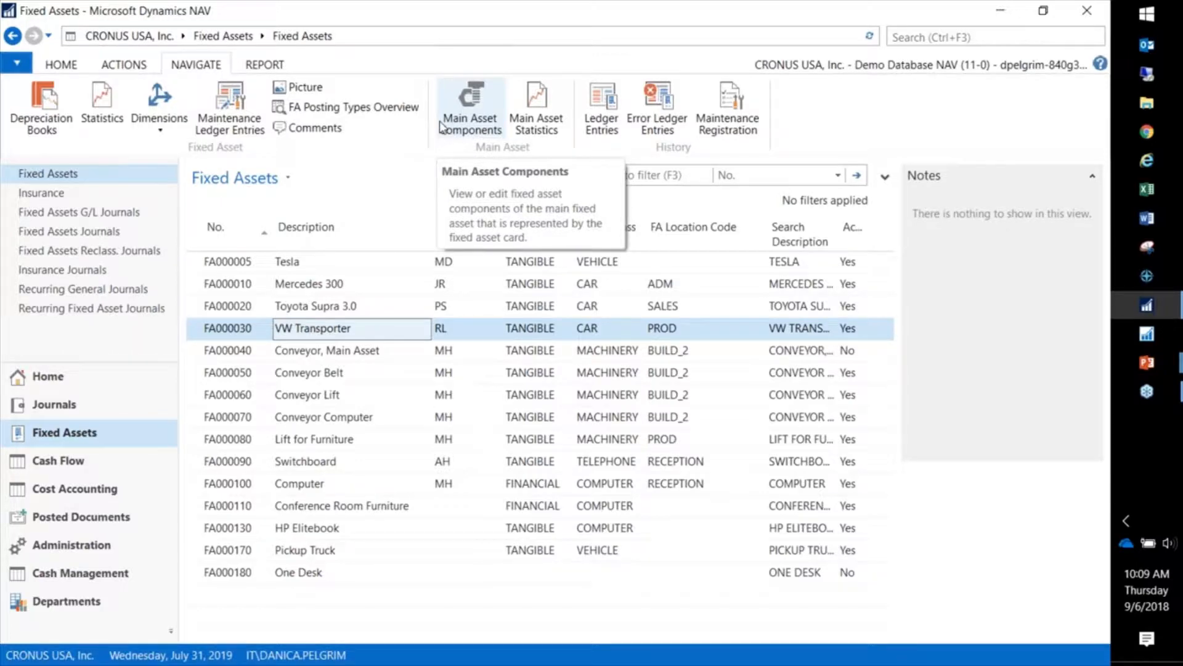
Step: Examine the FA ledger entries of the Toyota Supra 3.0 and which depreciation book they belong to
left_click(195, 312)
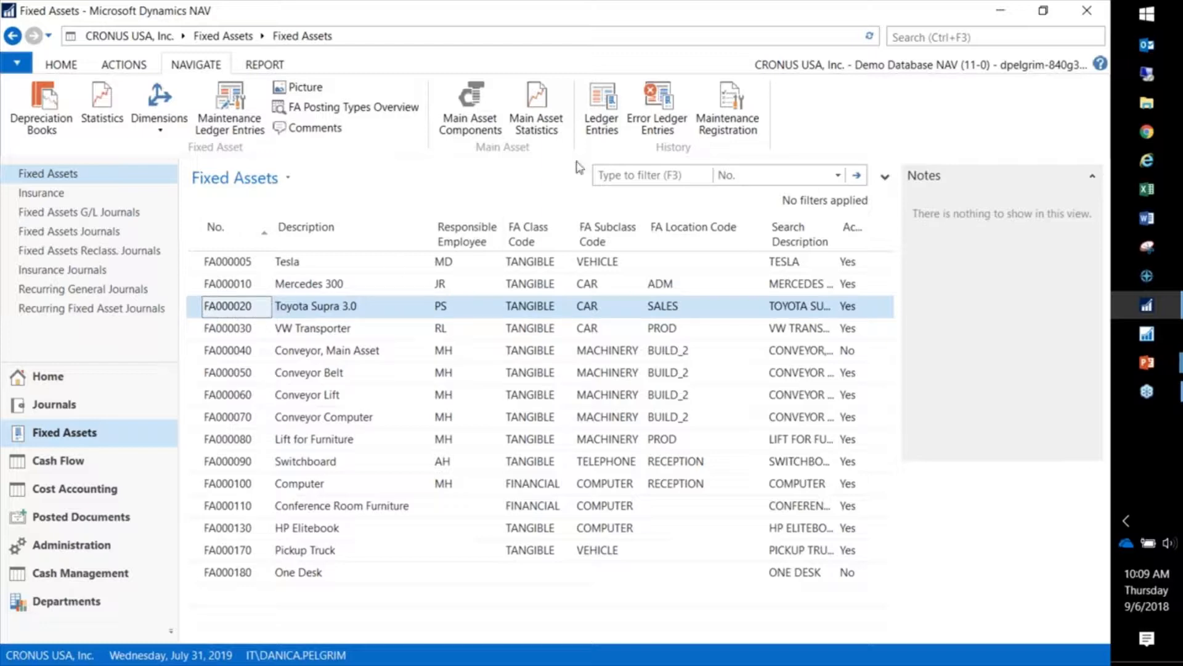
left_click(601, 120)
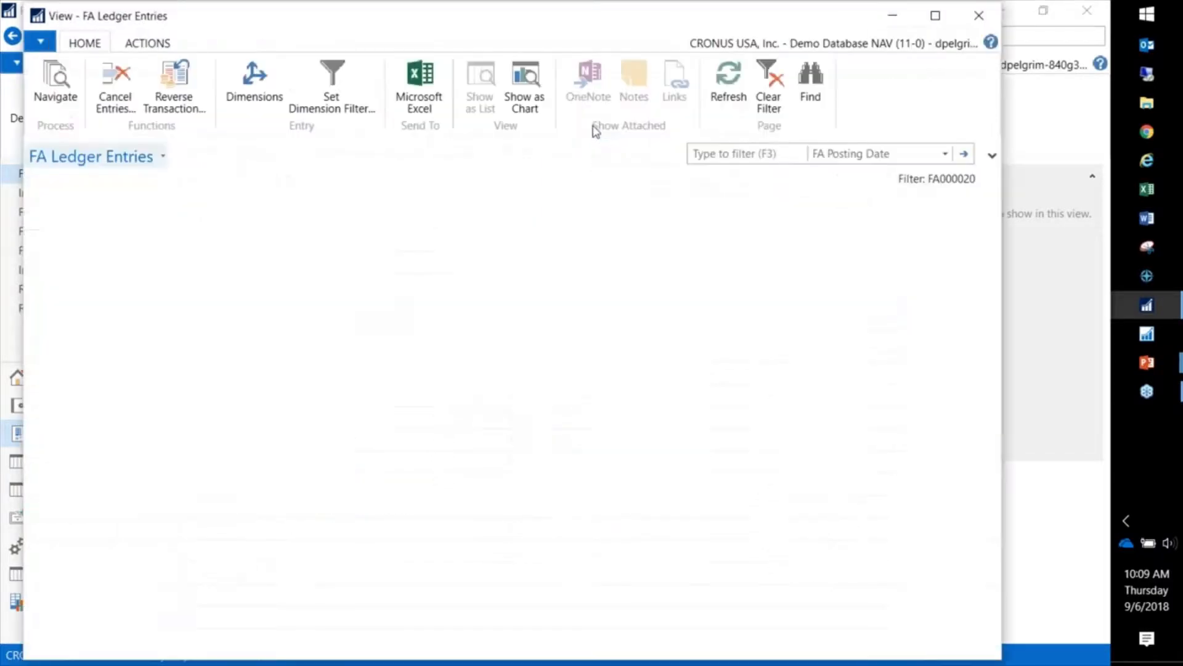
left_click_drag(544, 26, 563, 47)
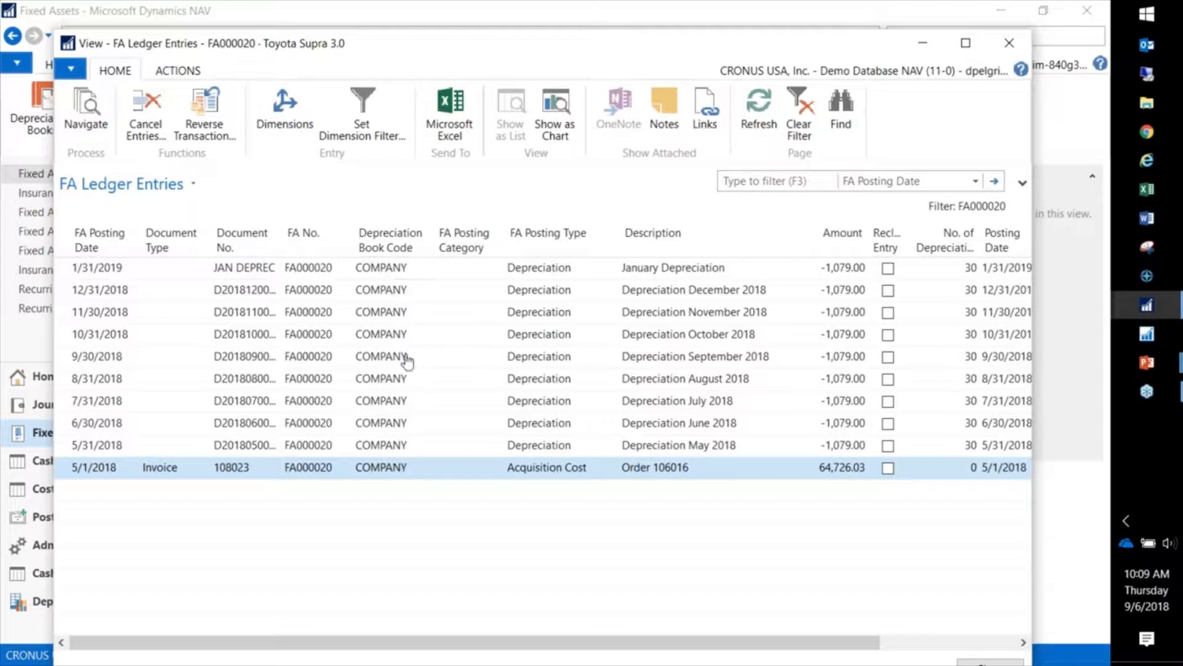
key("Escape")
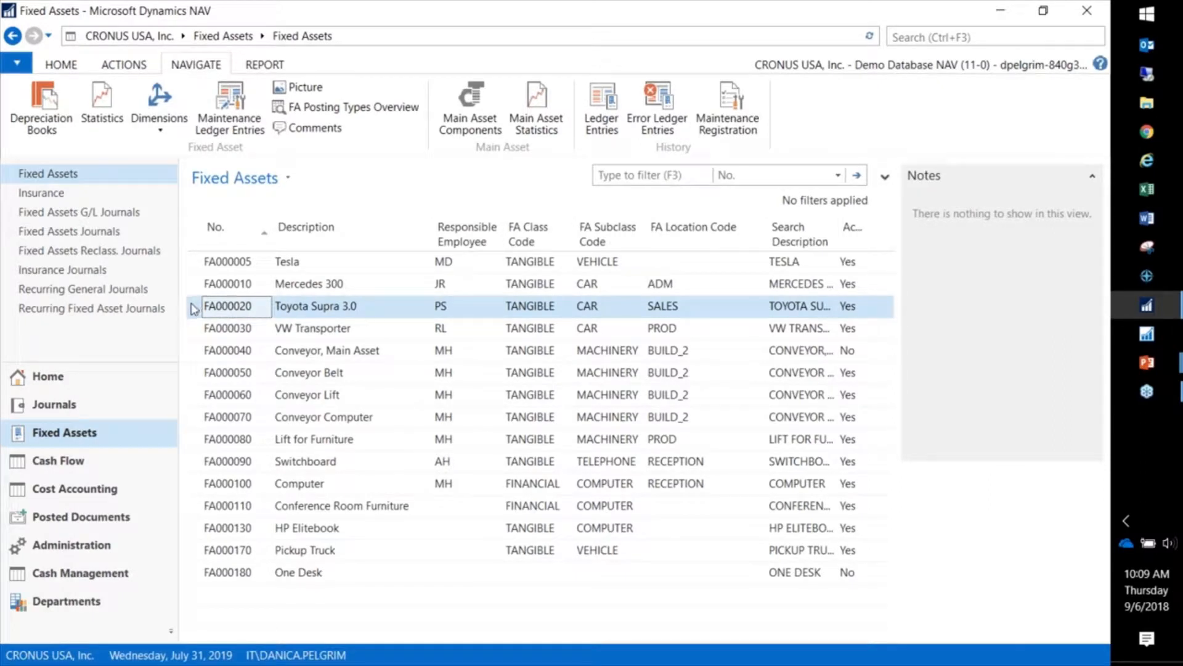
Step: Post the FEDACQ acquisition cost line for the Toyota Supra 3.0 from the DEFAULT batch of the Fixed Asset Journal
left_click(126, 69)
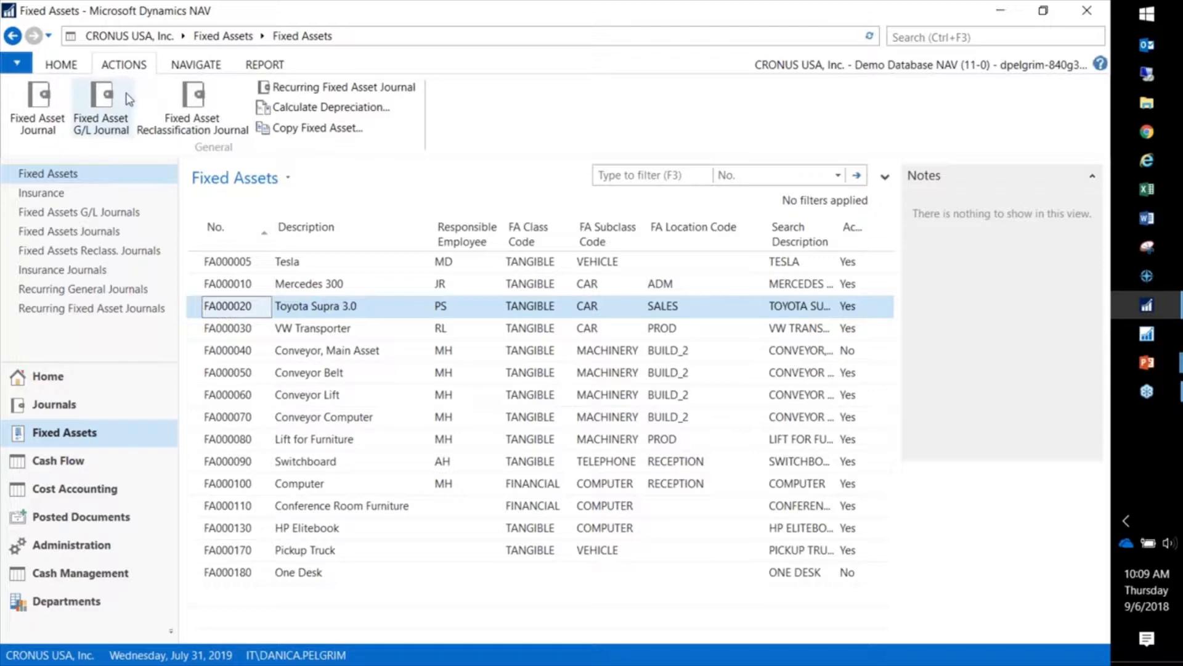
left_click(41, 132)
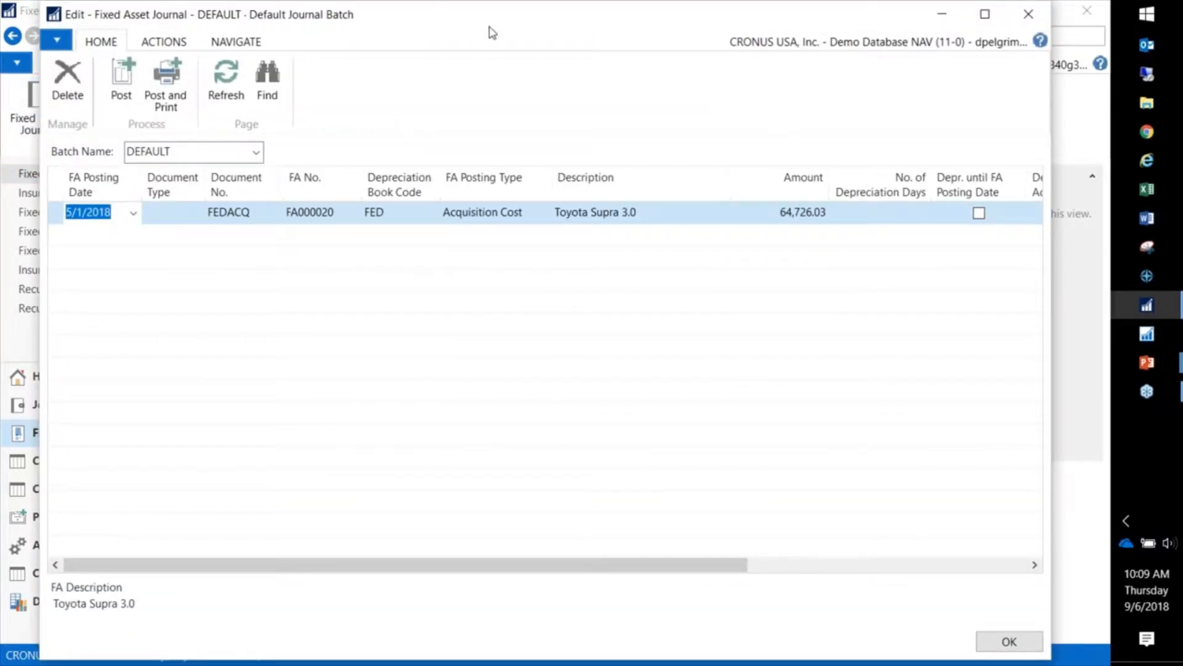
left_click_drag(489, 25, 490, 84)
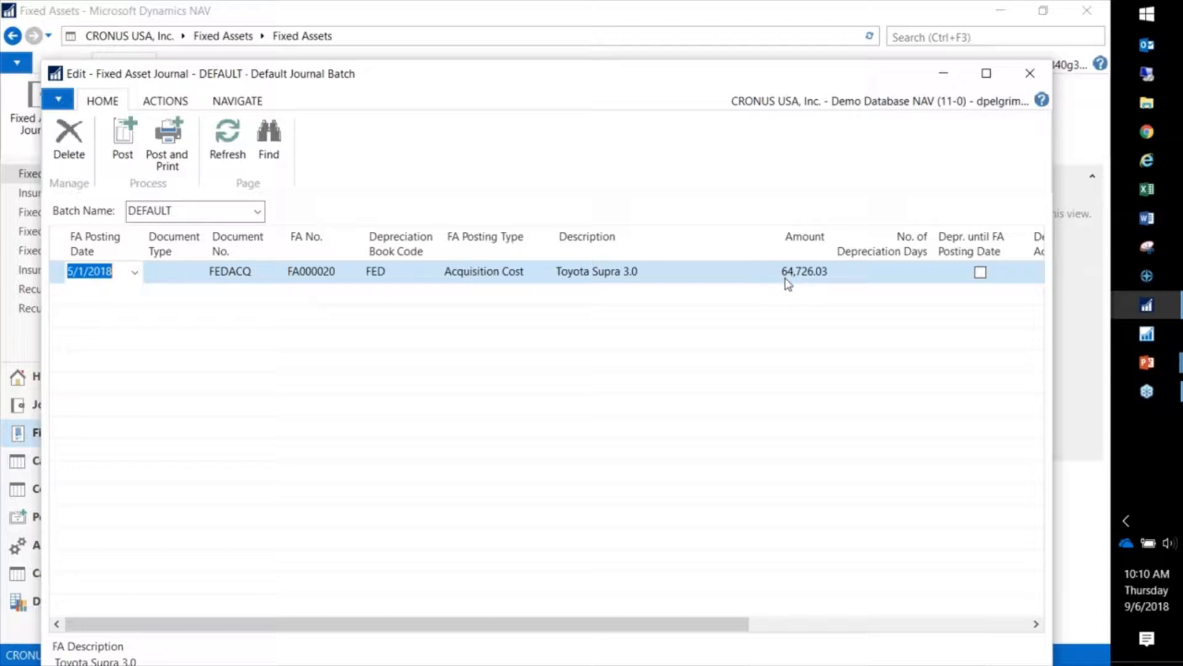
left_click(122, 145)
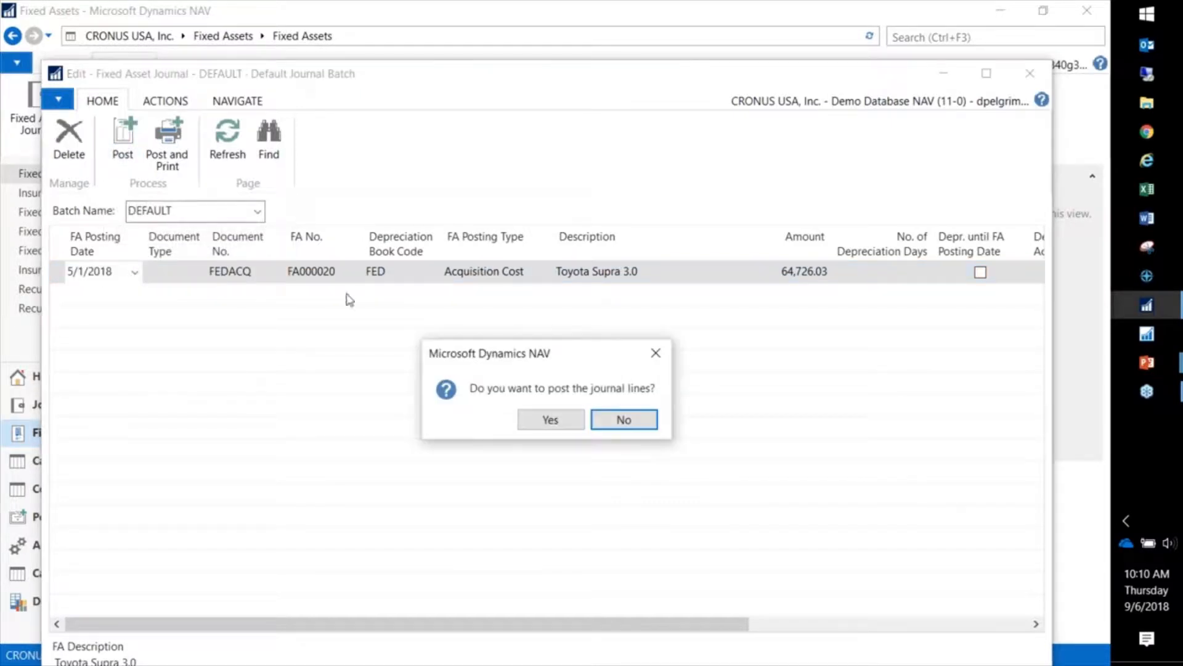
left_click(545, 422)
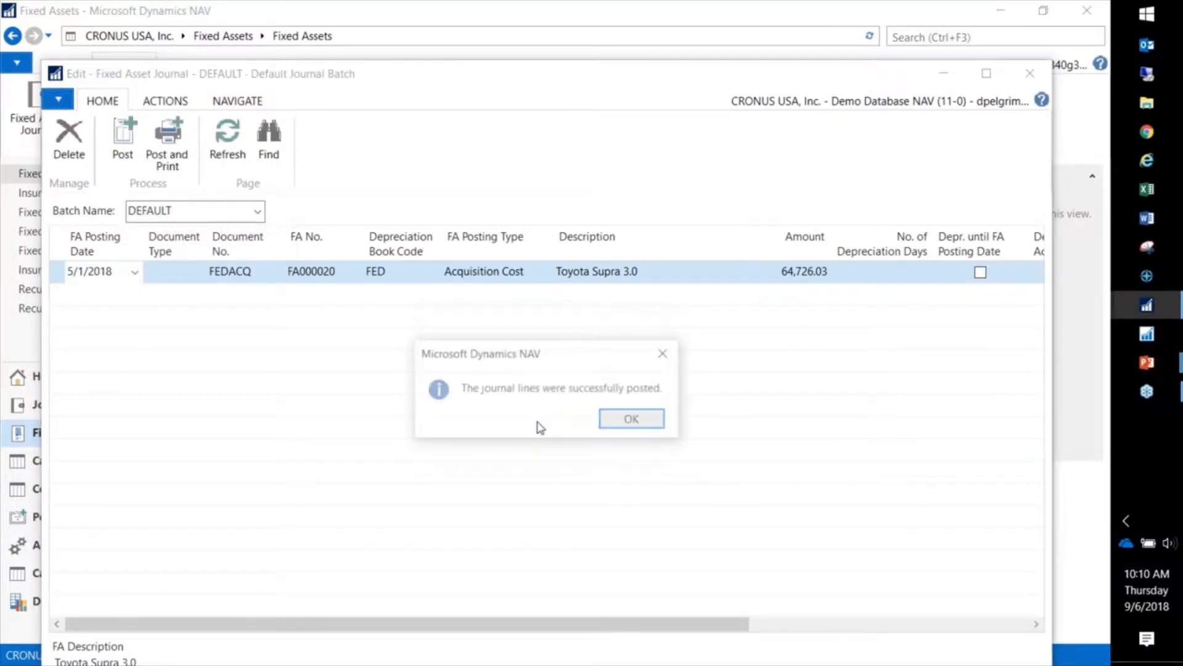
left_click(624, 422)
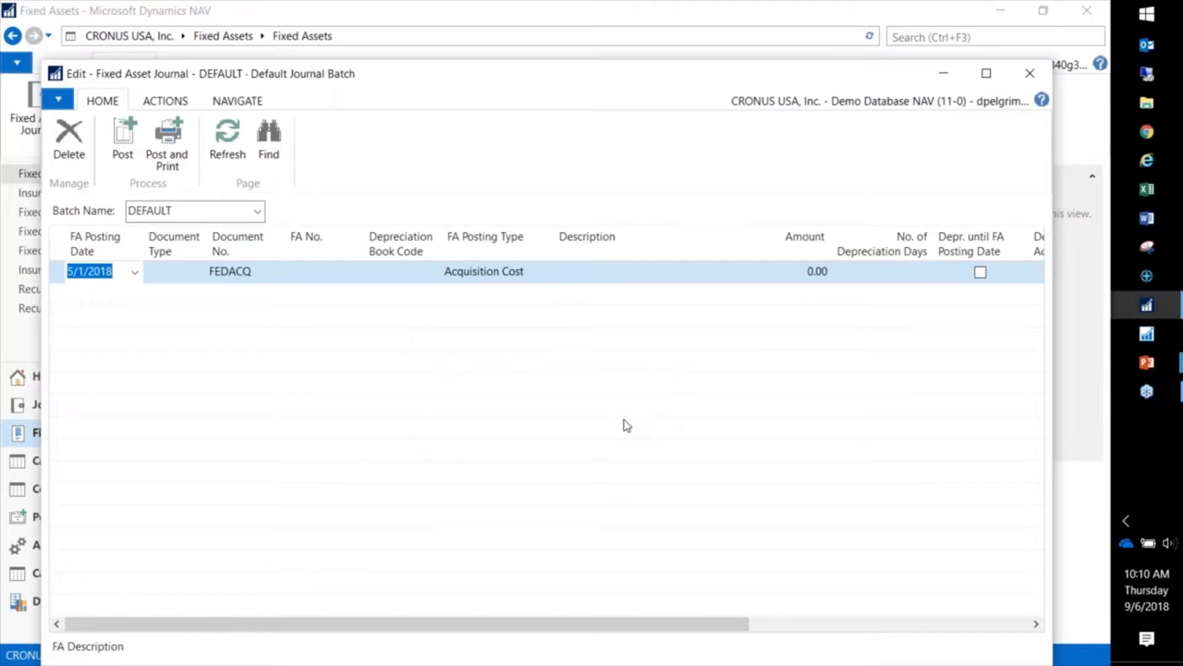
key("Escape")
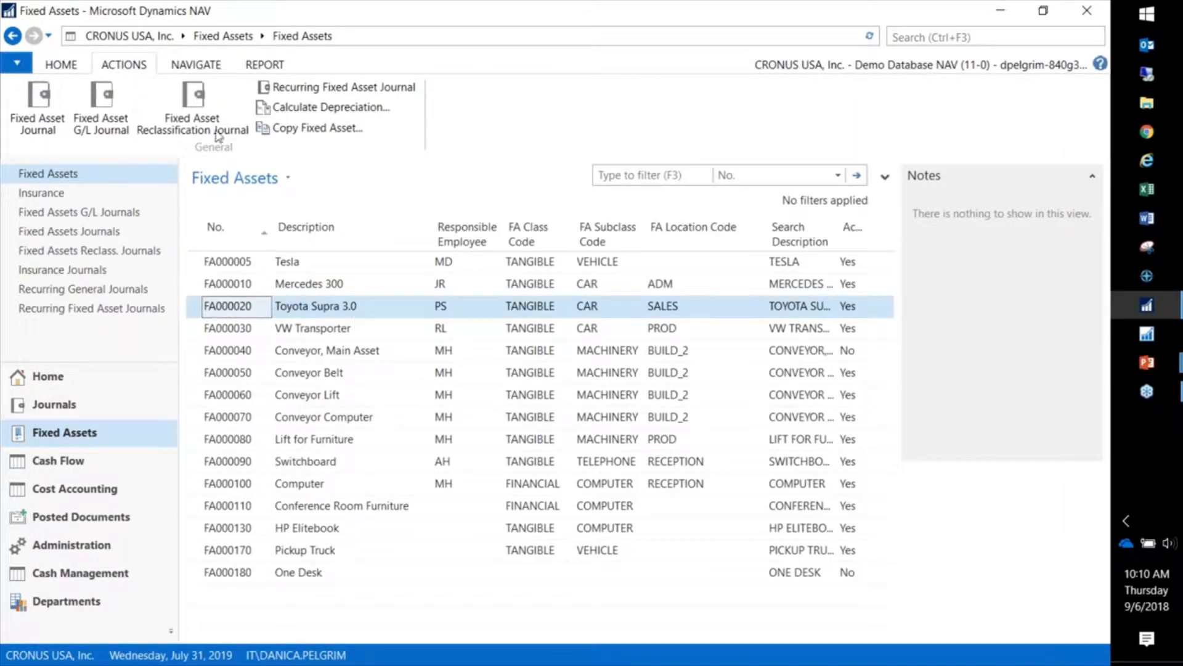
Step: Check the Toyota Supra 3.0's FA ledger entries for the posted FED acquisition cost entry
left_click(201, 66)
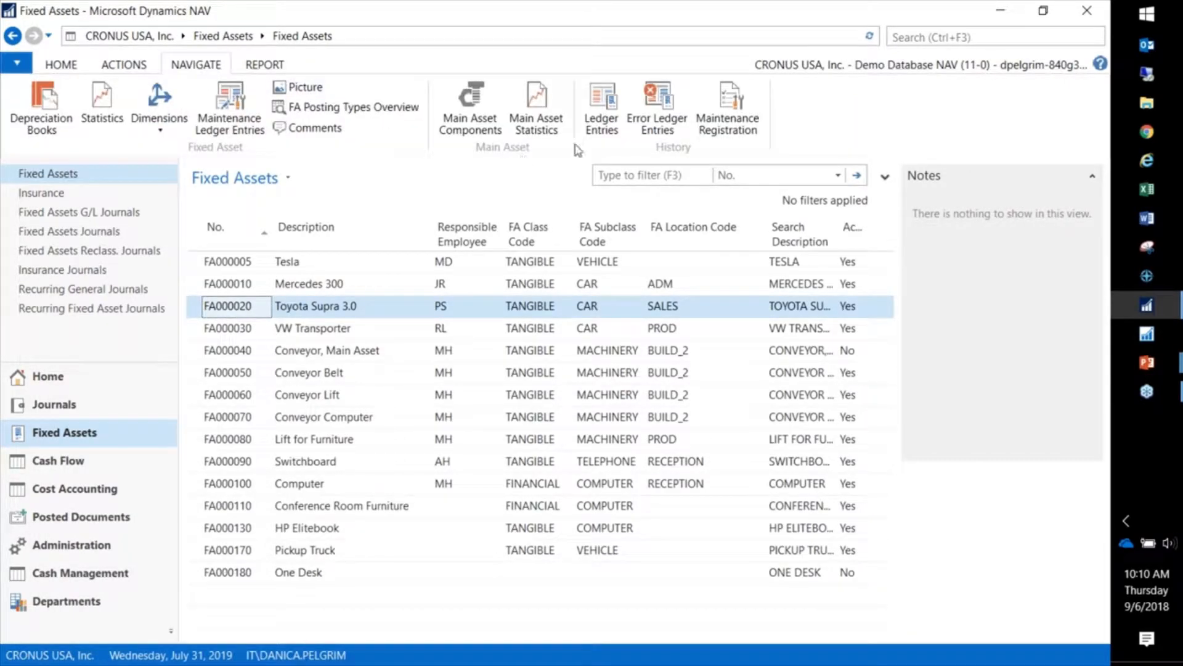
left_click(603, 122)
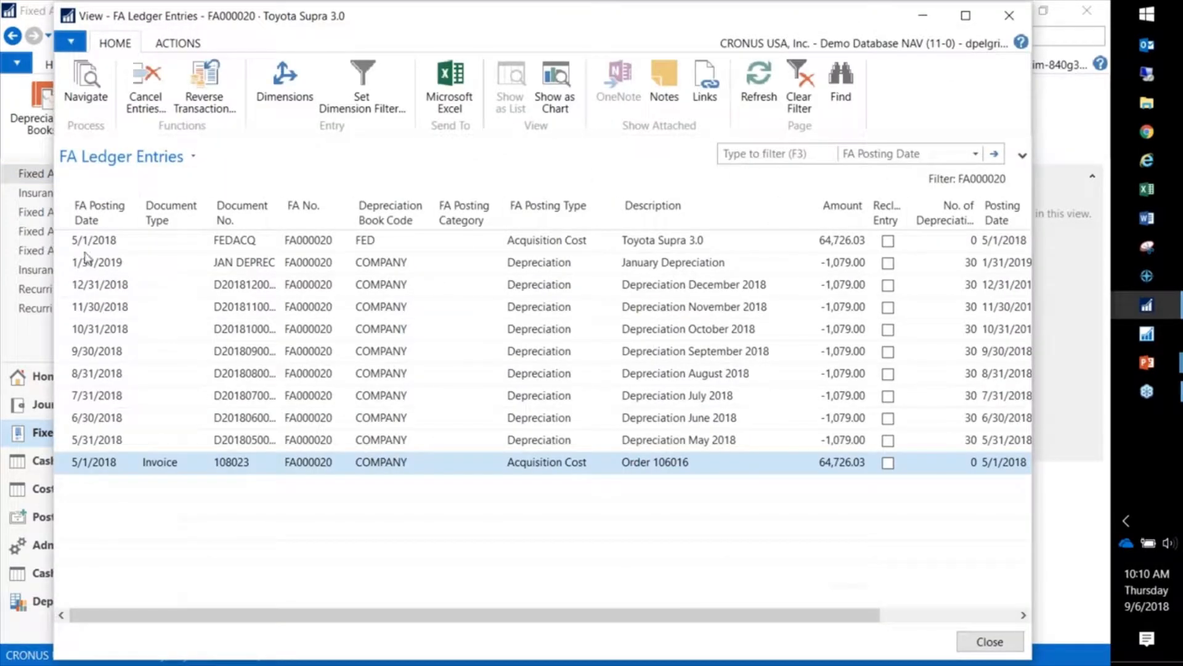
left_click(73, 245)
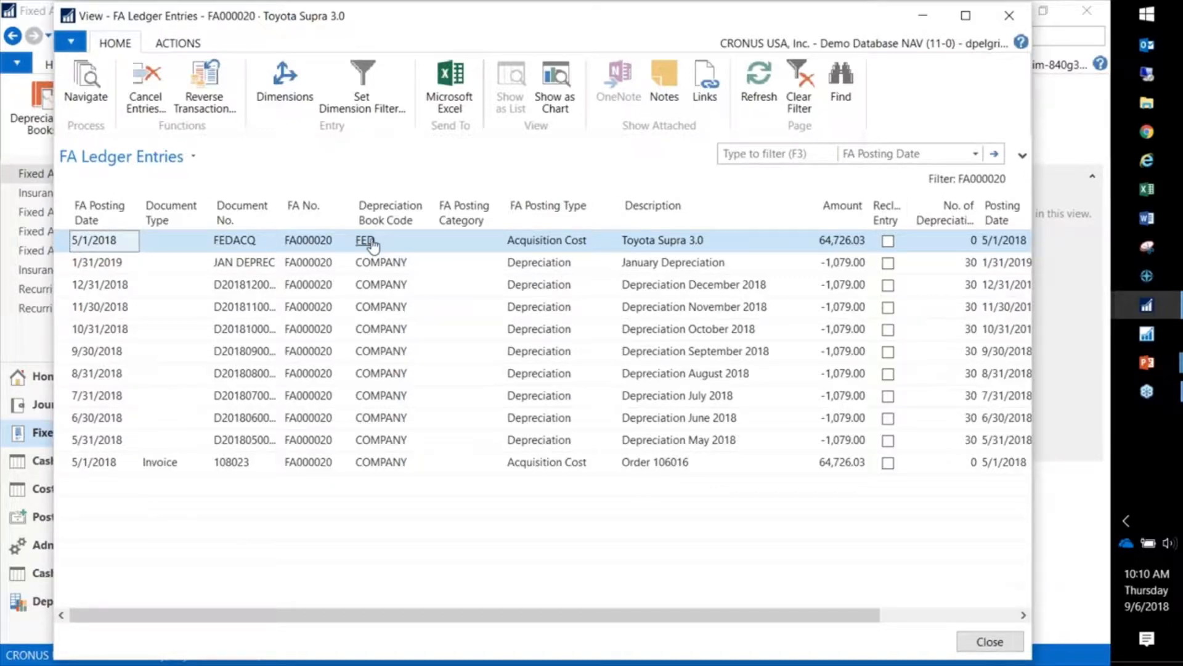
key("Escape")
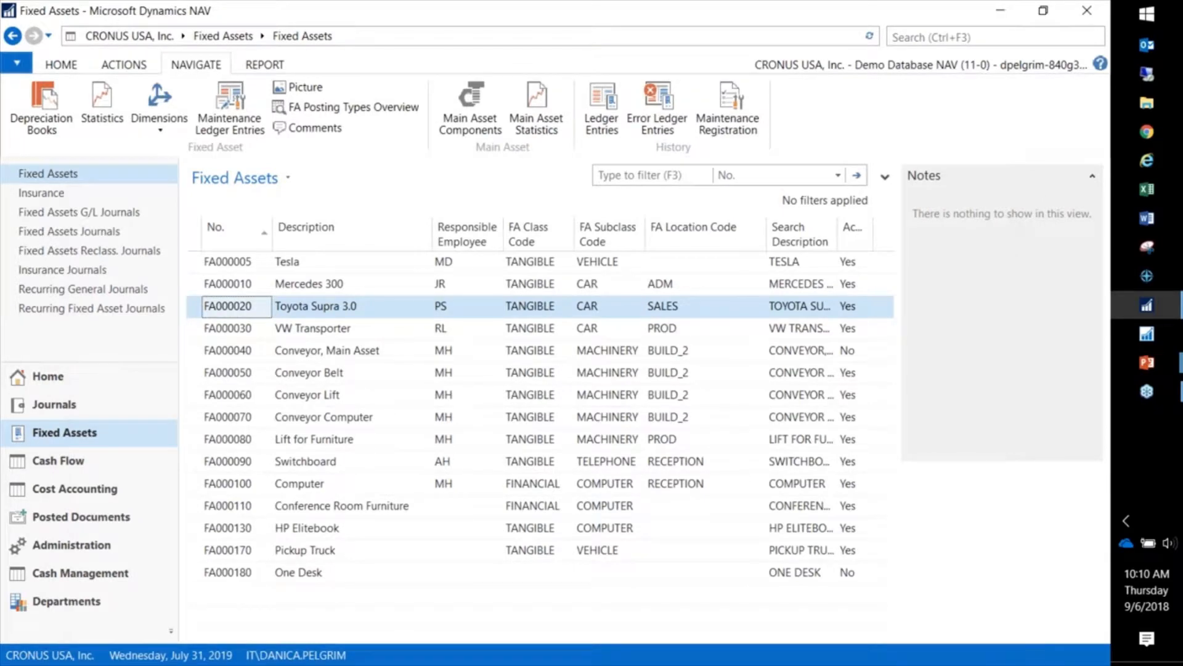
Step: Set up Calculate Depreciation for the FED depreciation book, filtered to fixed asset No. FA000020
left_click(139, 65)
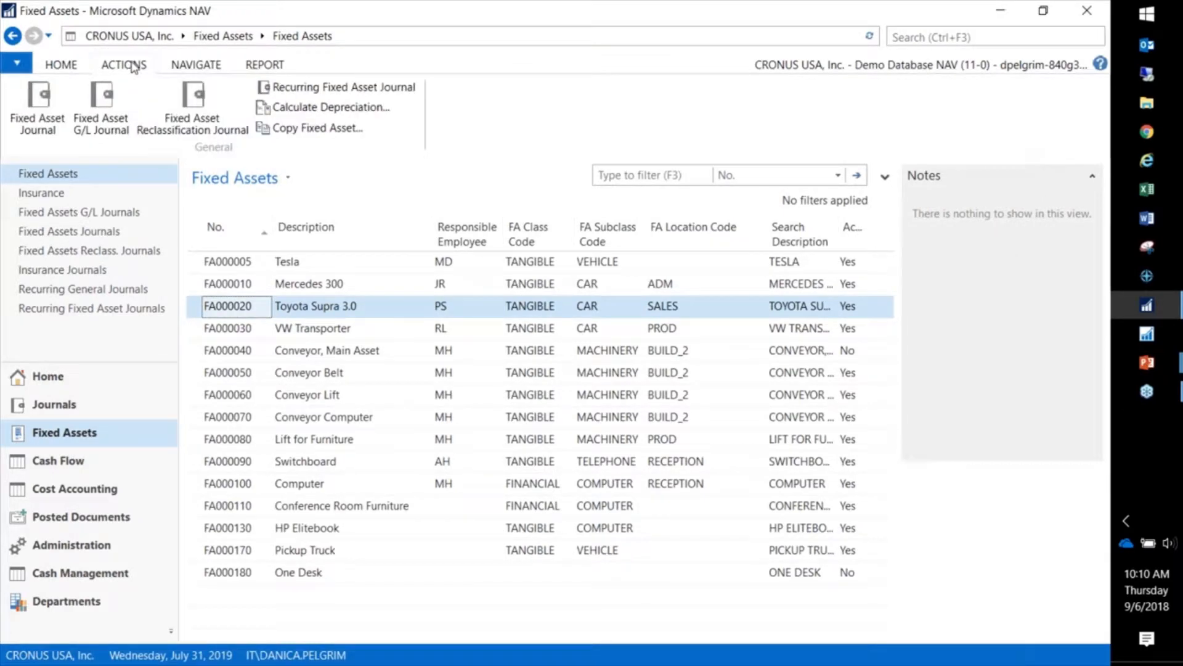
left_click(300, 110)
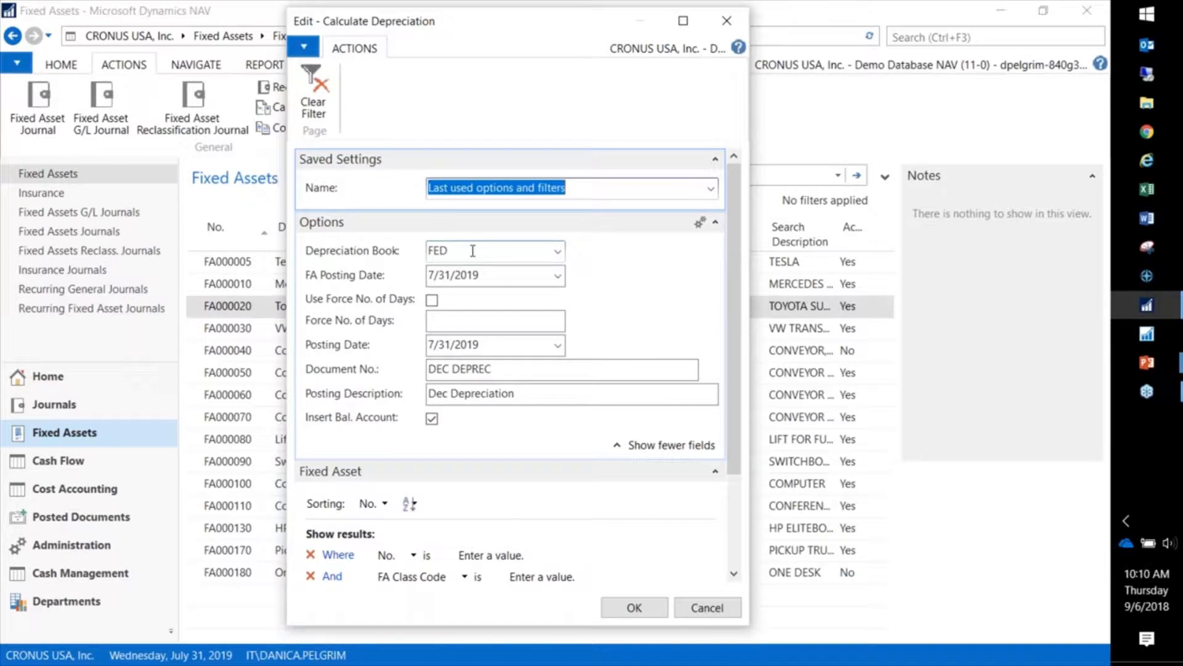
left_click(557, 253)
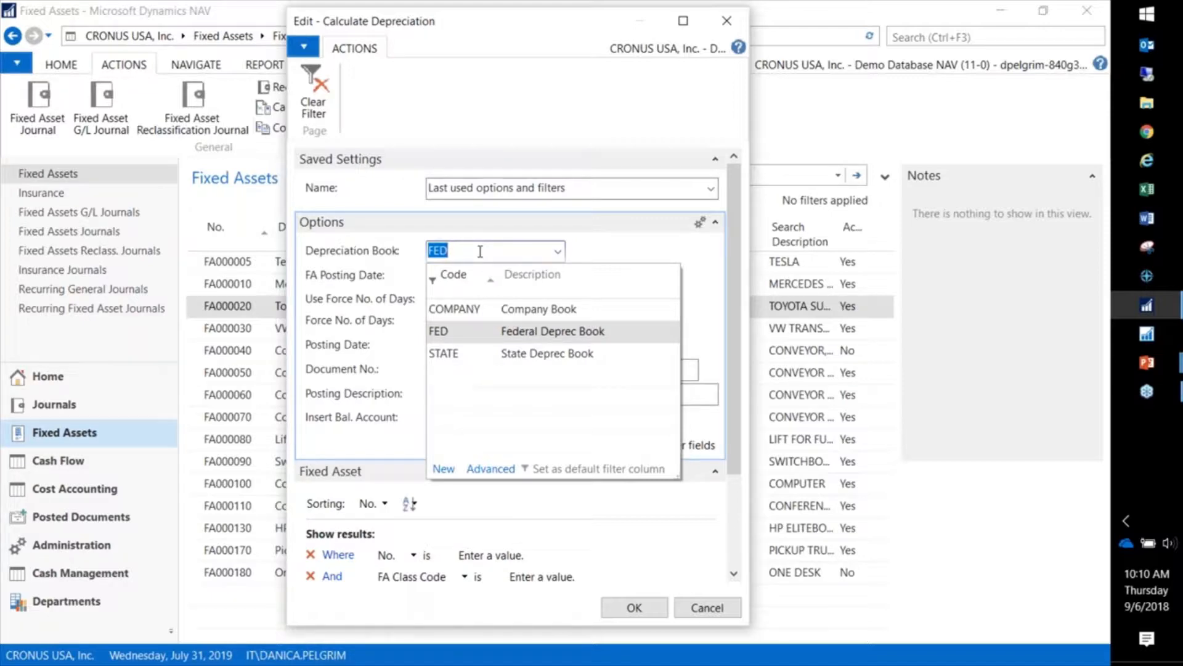
left_click(453, 332)
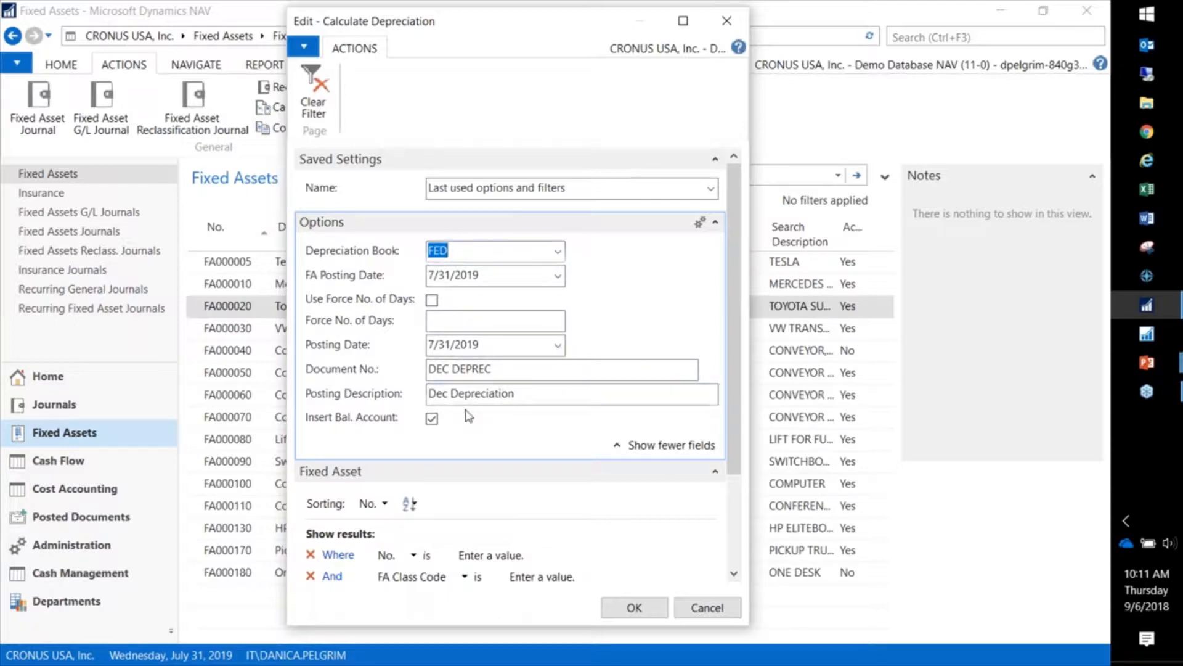
left_click(487, 556)
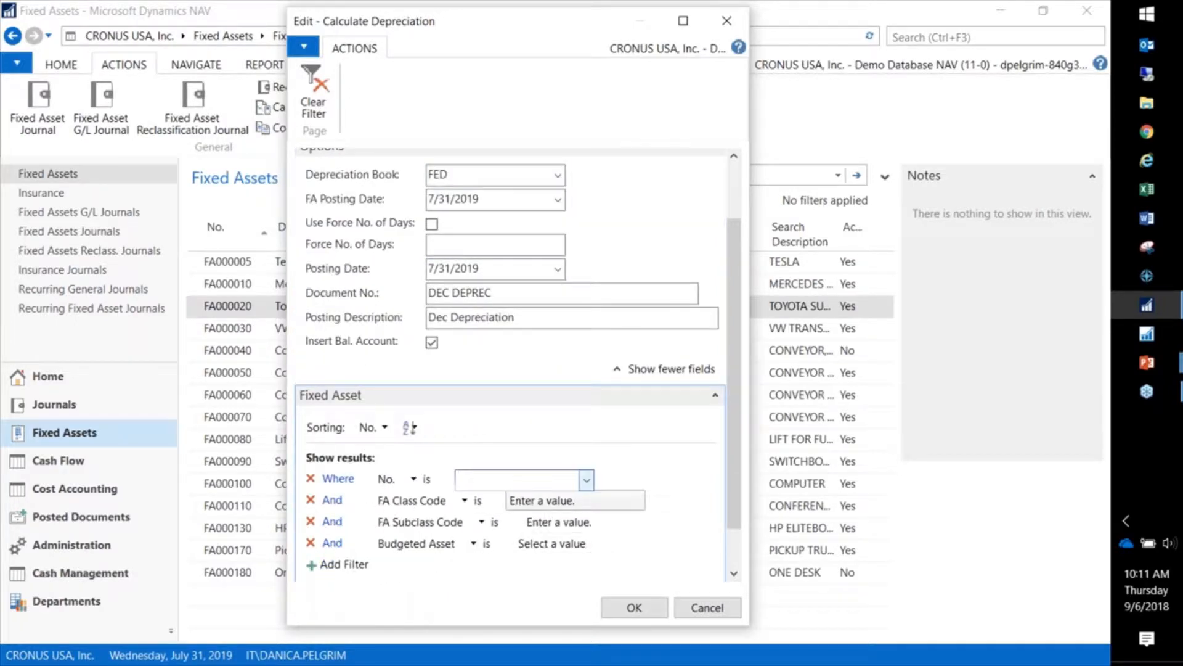
left_click(586, 479)
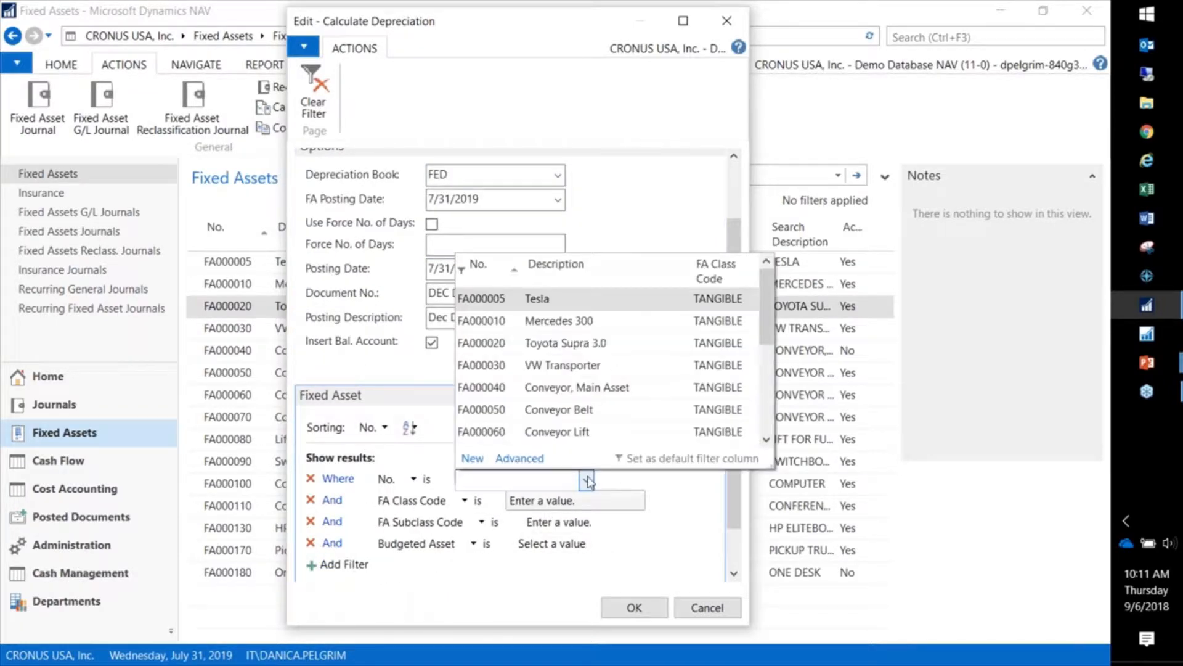
left_click(497, 345)
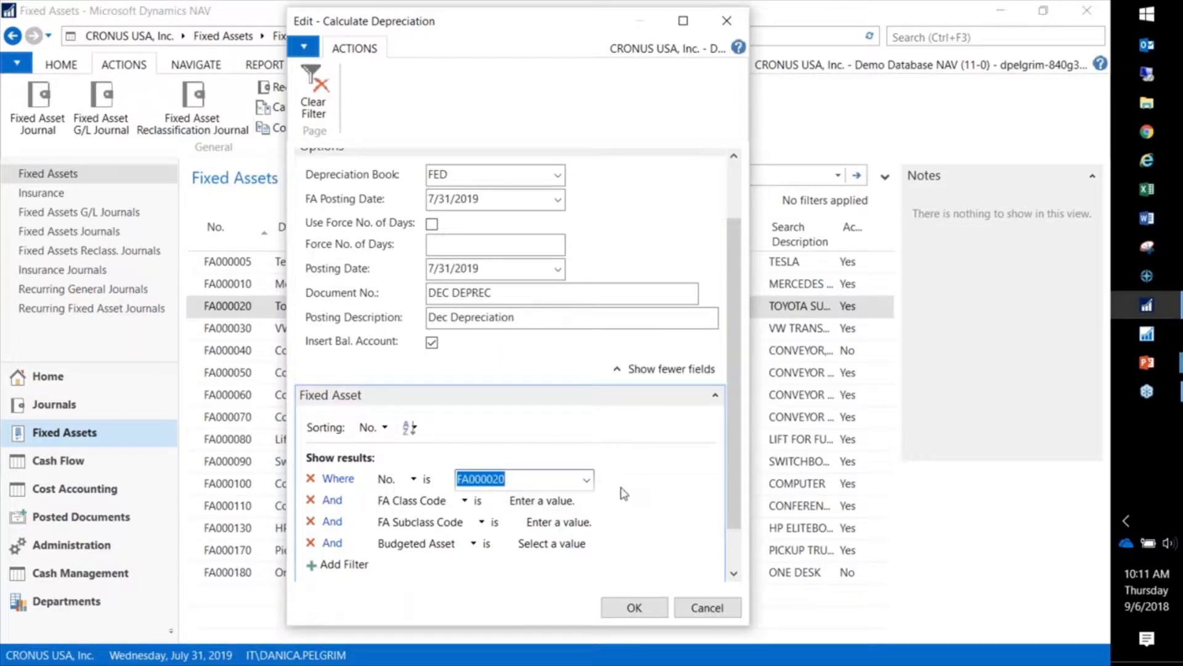
scroll(728, 534, "down", 2)
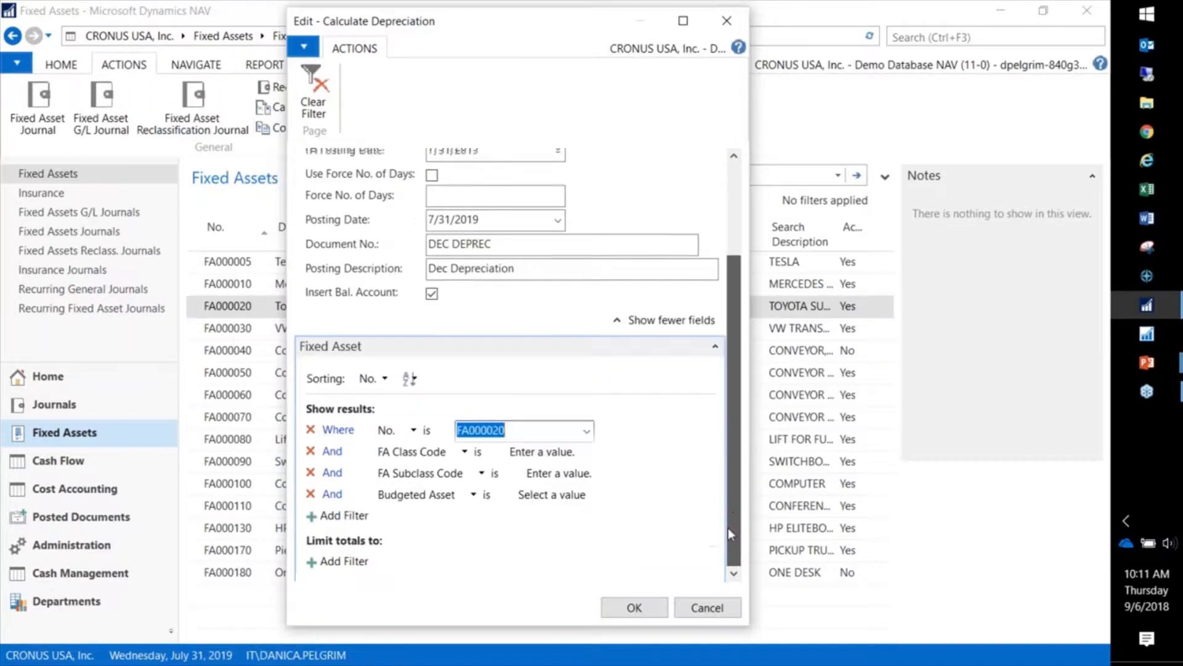
Step: Set the depreciation run's document number to JUL DEPREC and its posting description to July Depreciation
left_click_drag(727, 534, 725, 442)
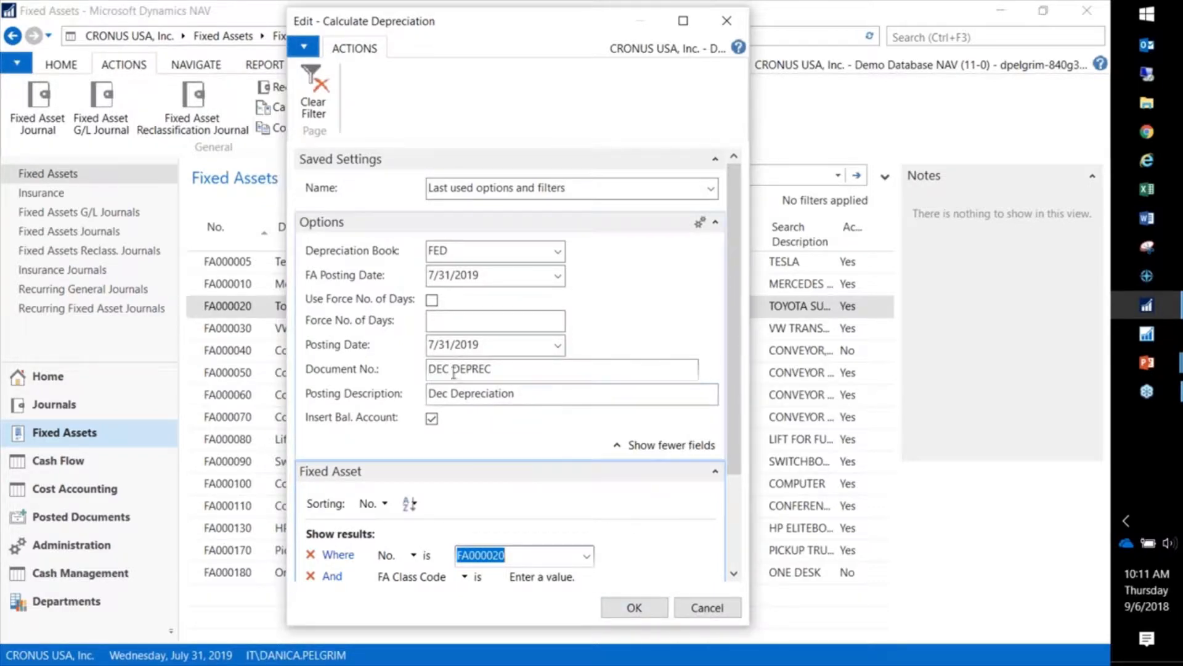
left_click_drag(450, 372, 424, 372)
type("Jul")
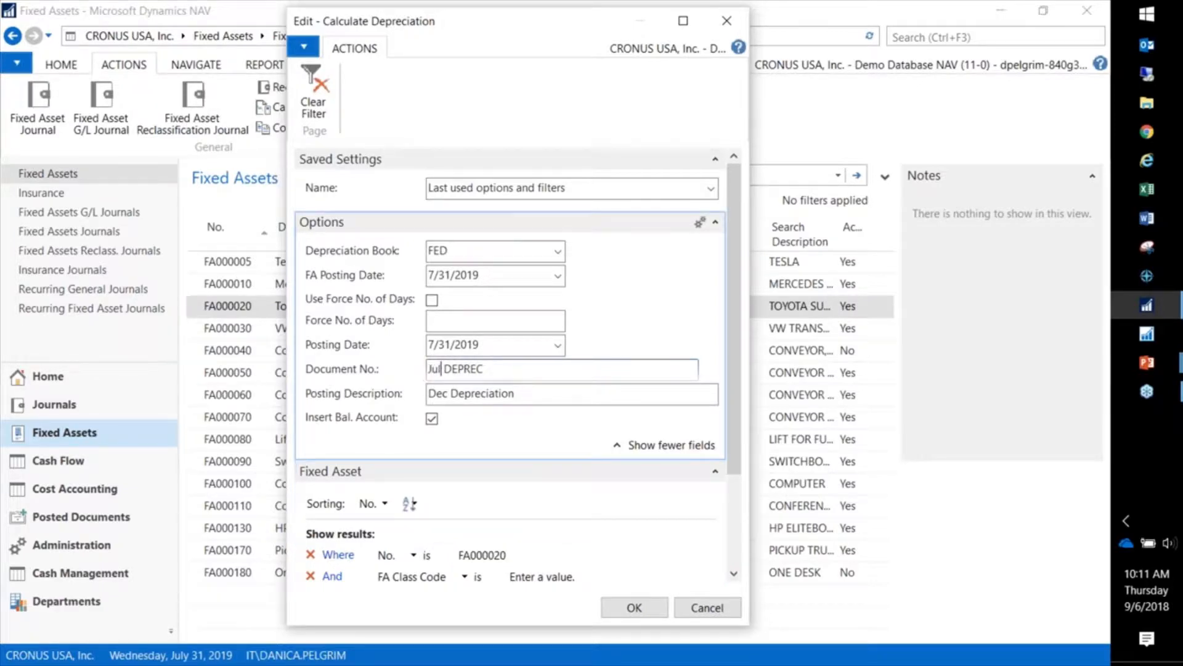
key("Tab")
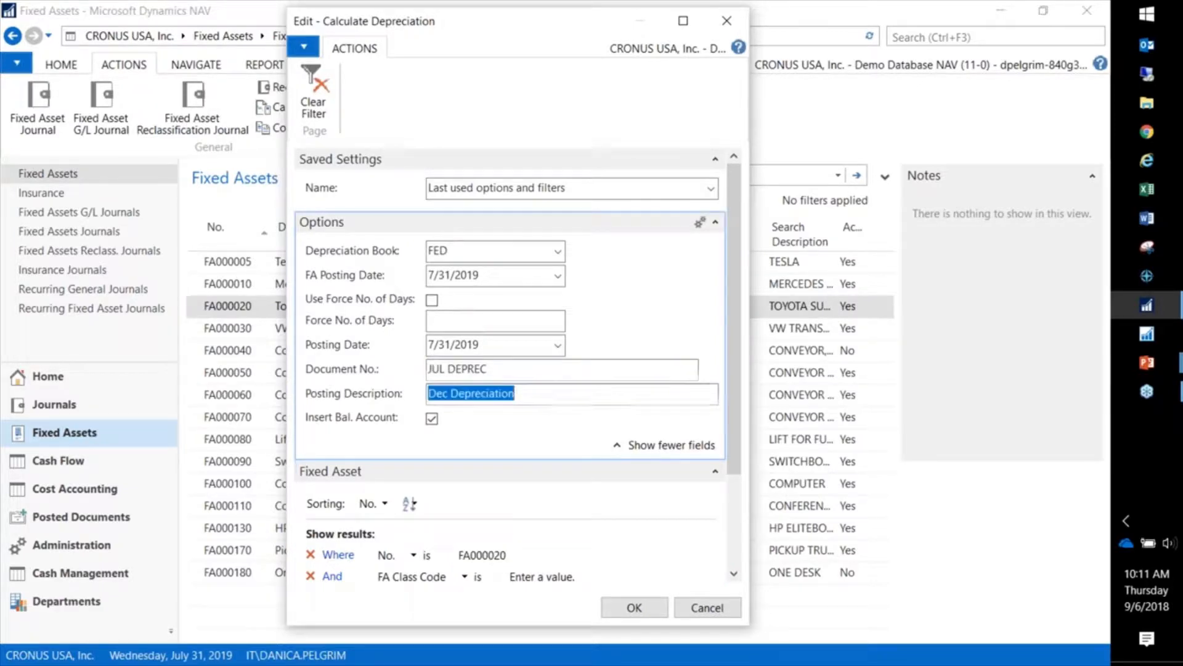
left_click(450, 394)
key("BackSpace")
key("BackSpace")
key("BackSpace")
type("July")
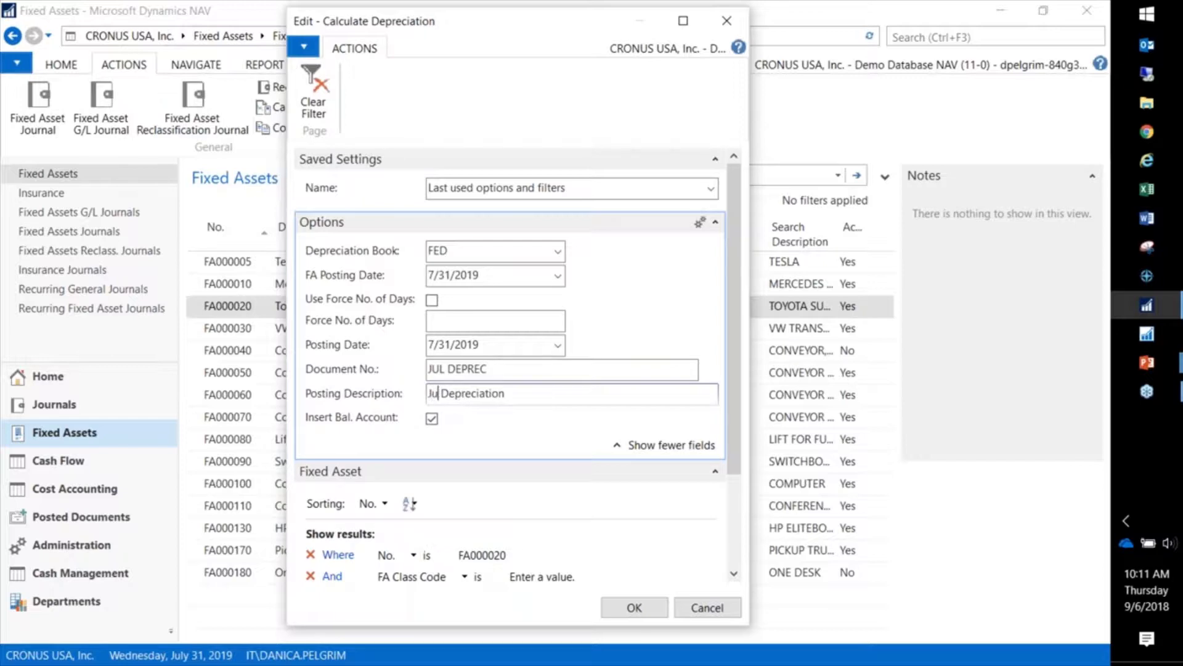
key("Tab")
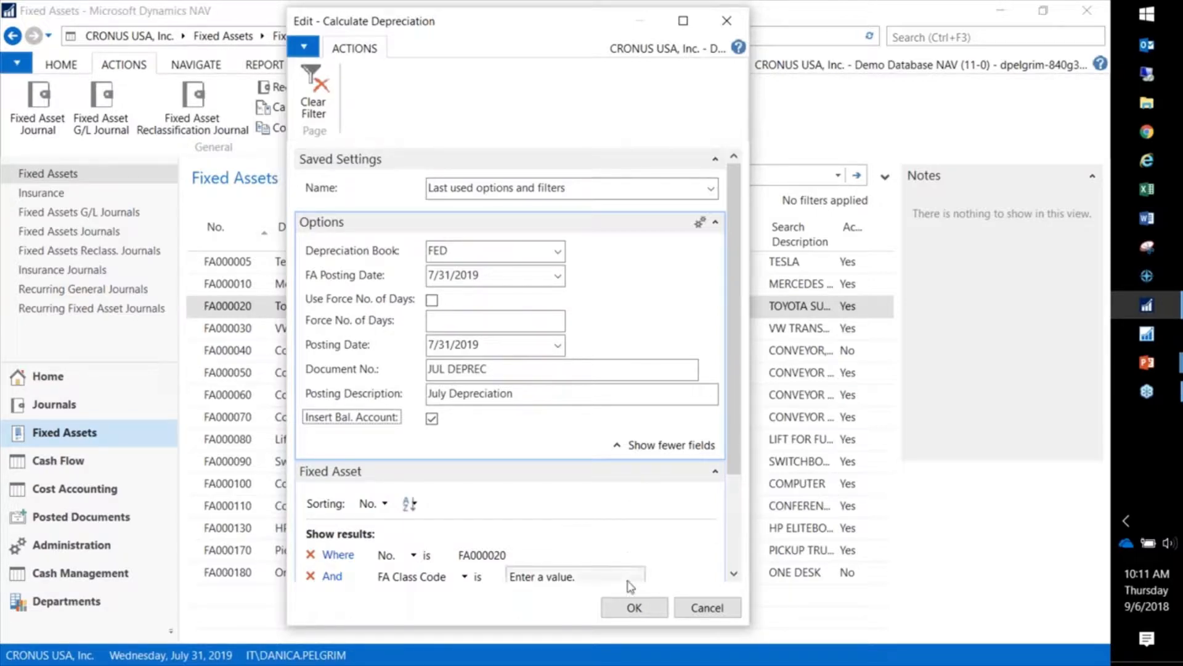
Step: Run the FED depreciation calculation for FA000020 with the July settings and dismiss its dialogs
left_click(633, 608)
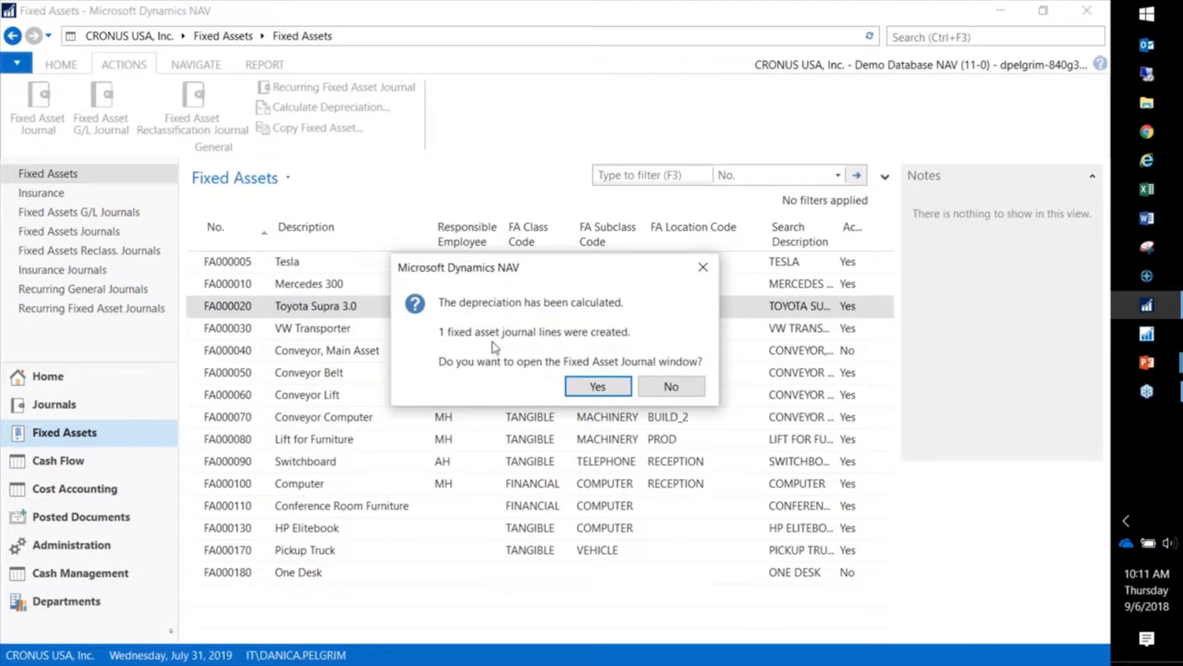
left_click(583, 386)
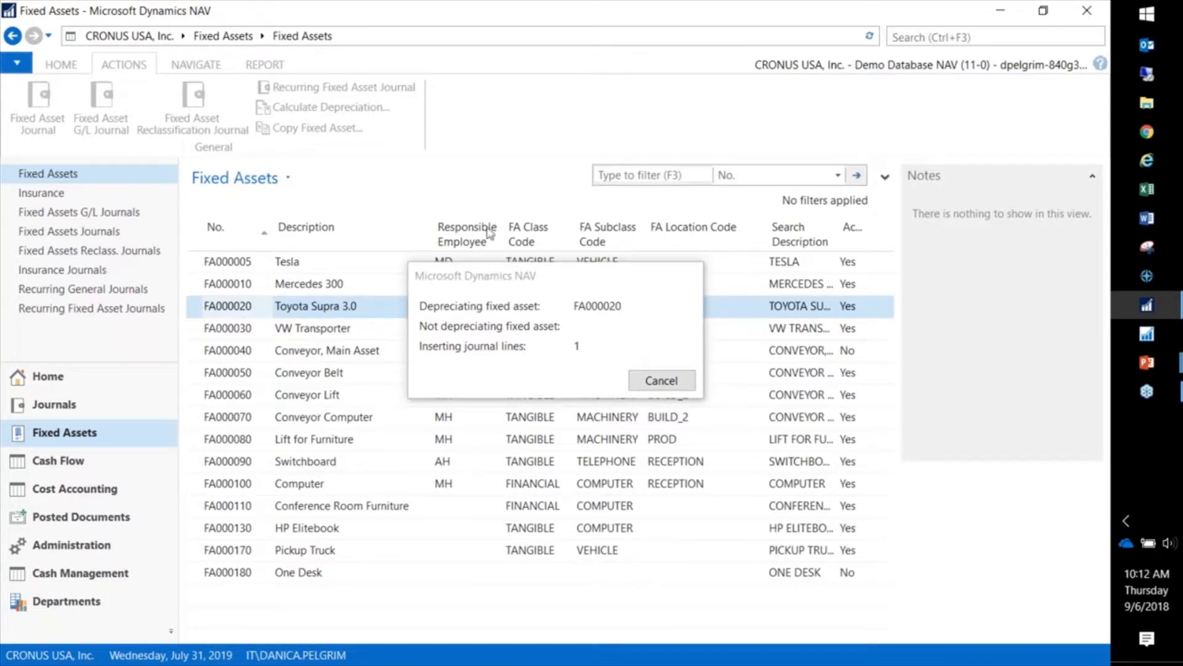
left_click(650, 386)
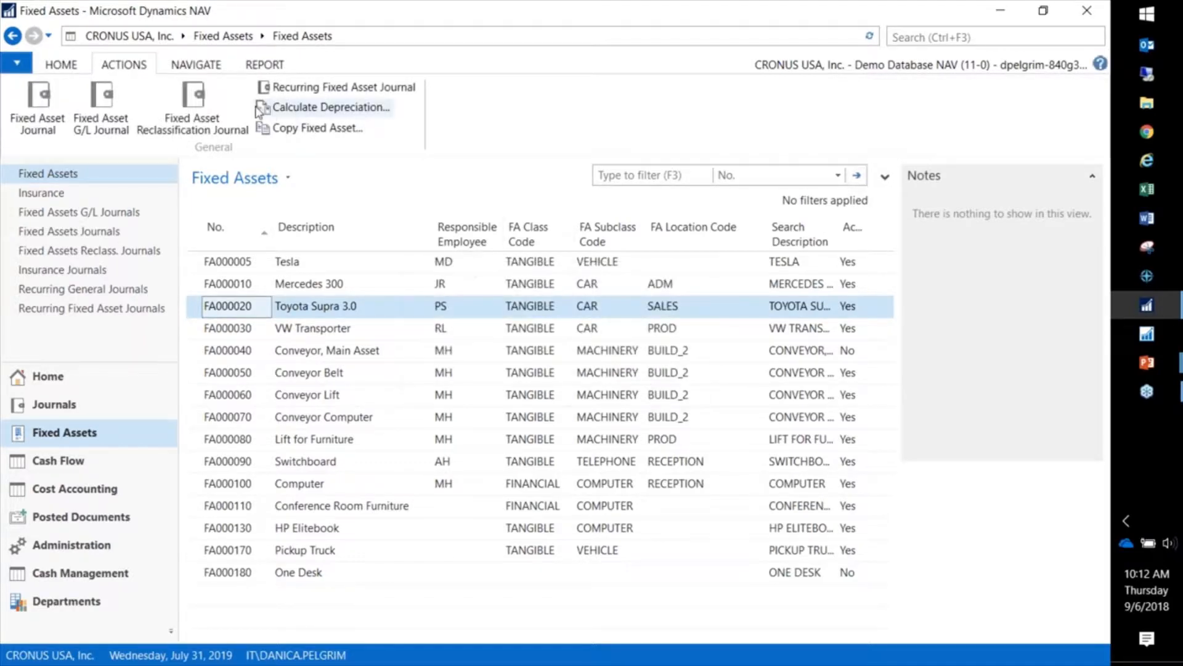
Step: Calculate FED depreciation again, filtered to fixed asset No. FA000020, and open the resulting Fixed Asset Journal
left_click(263, 108)
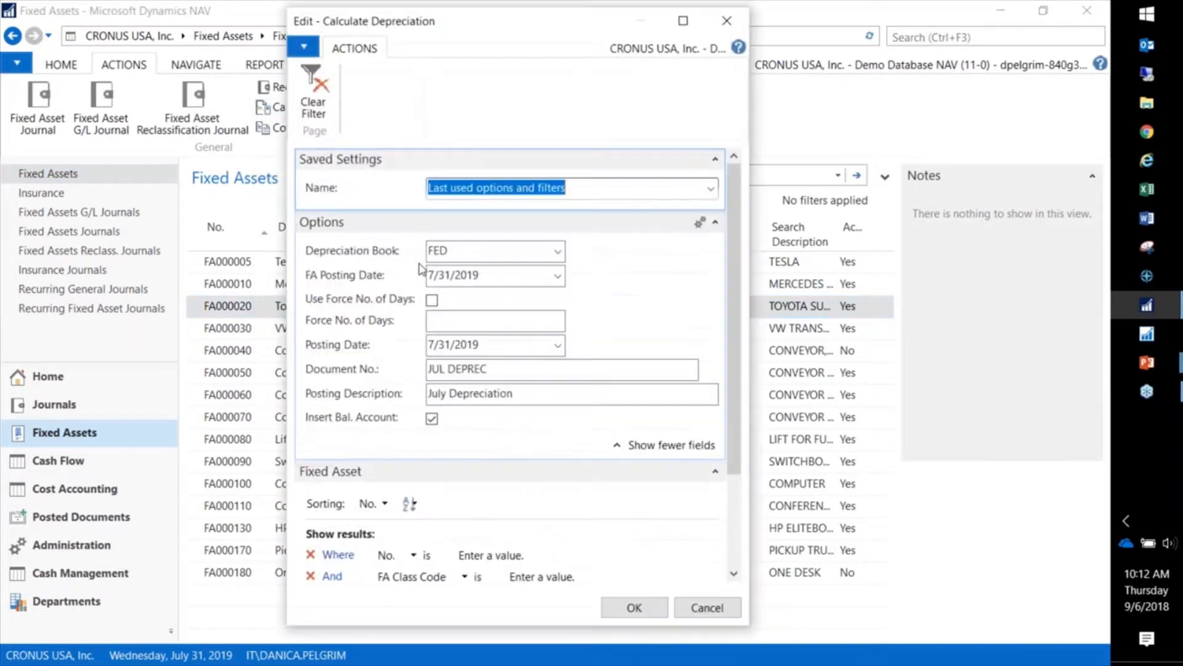
left_click(558, 555)
left_click(586, 479)
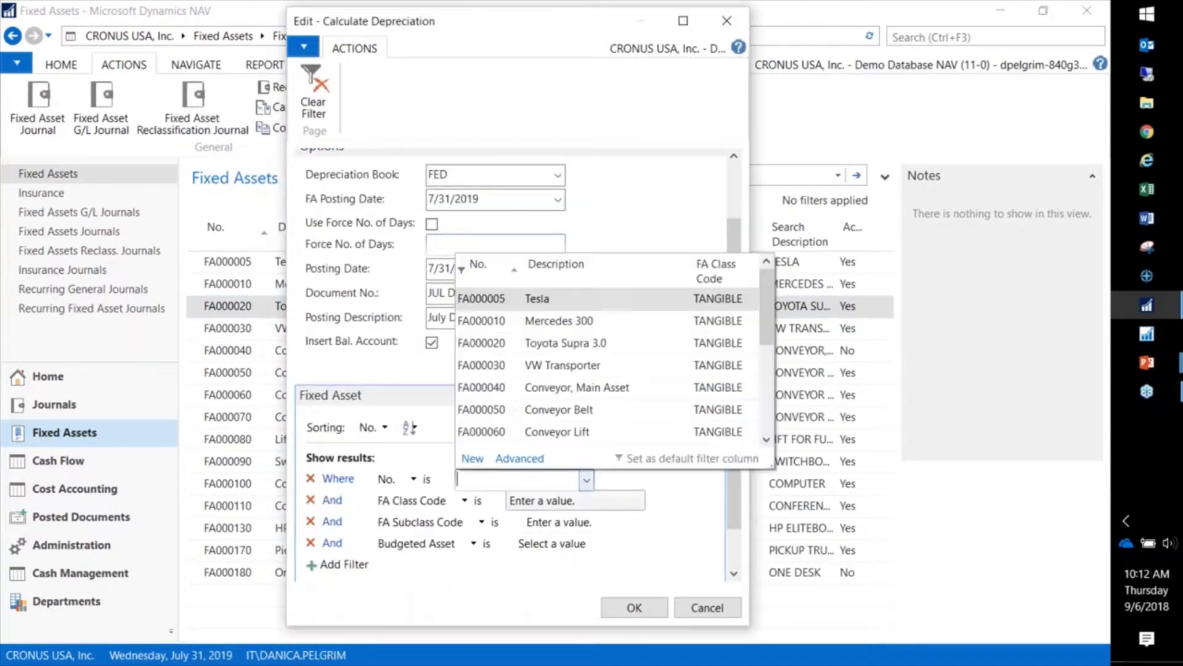
left_click(484, 344)
left_click(634, 608)
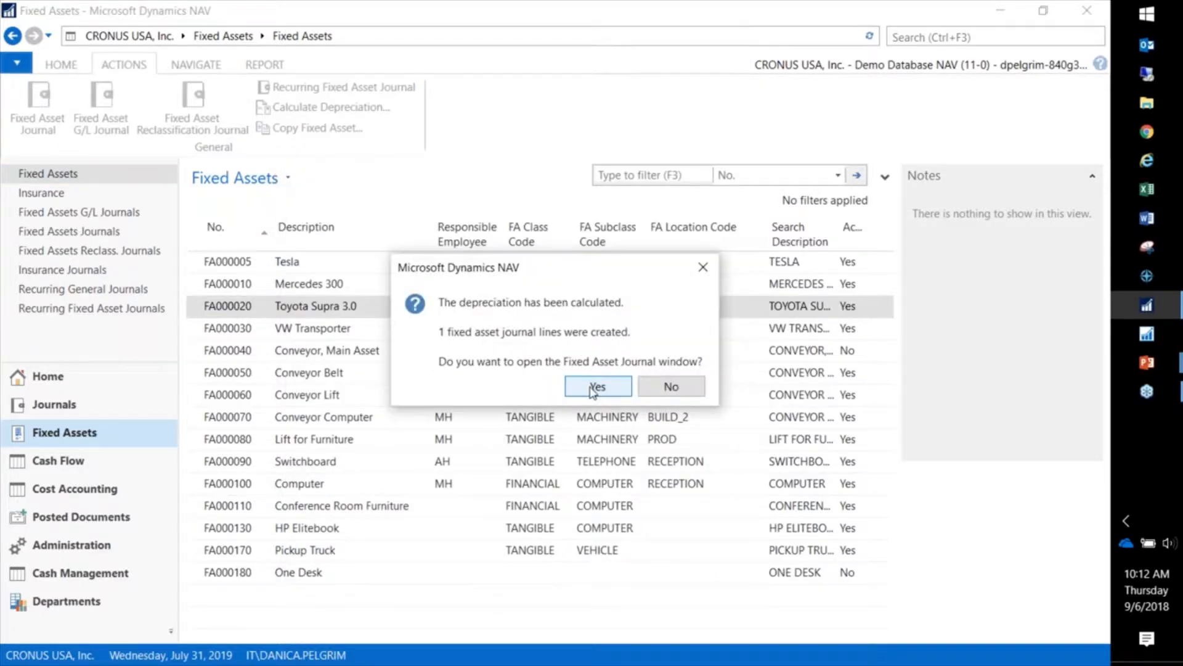
left_click(595, 387)
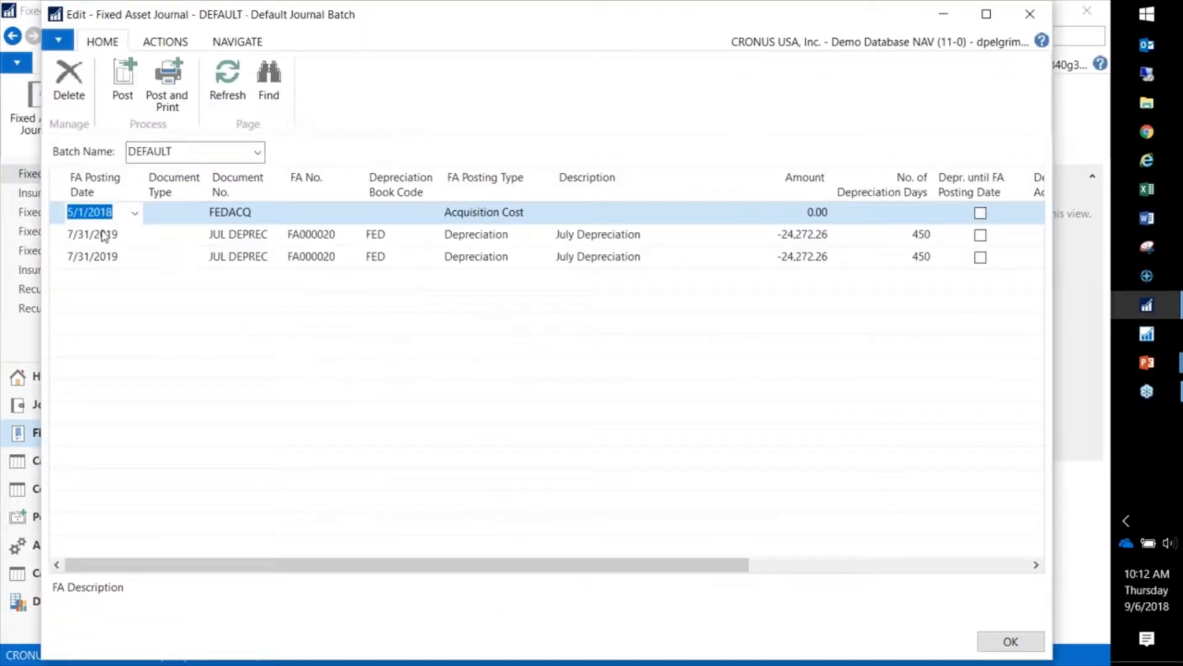
Step: Delete the zero-amount FEDACQ line and the first JUL DEPREC line from the DEFAULT journal batch
left_click_drag(59, 235, 60, 209)
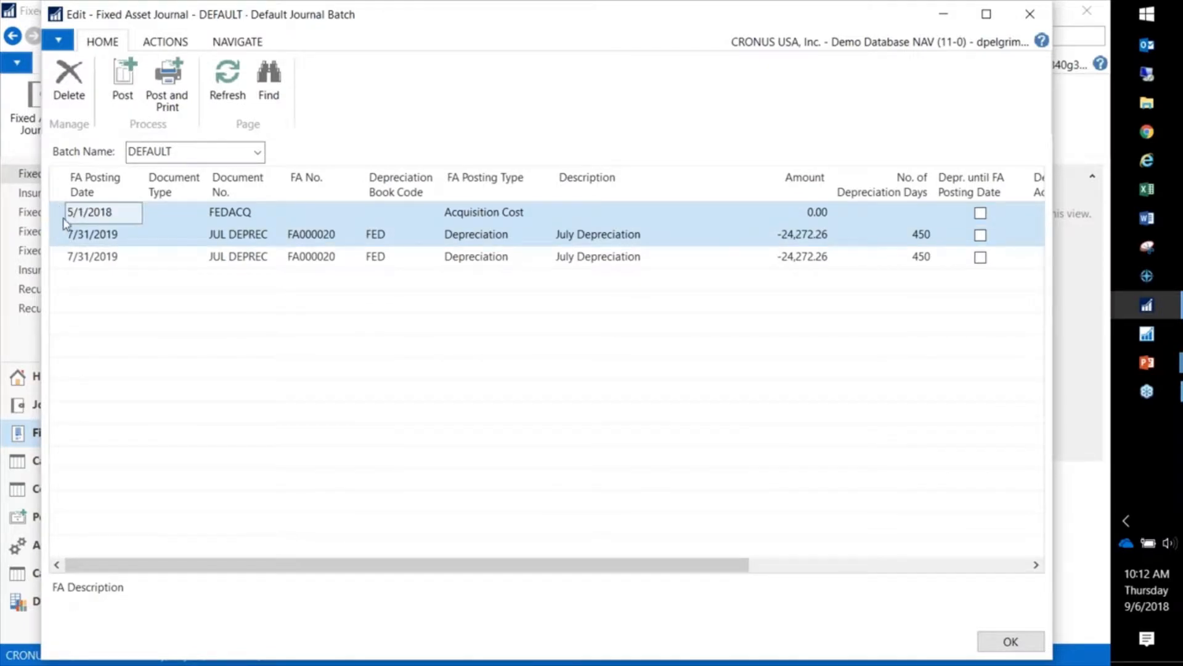
left_click(74, 92)
left_click(518, 359)
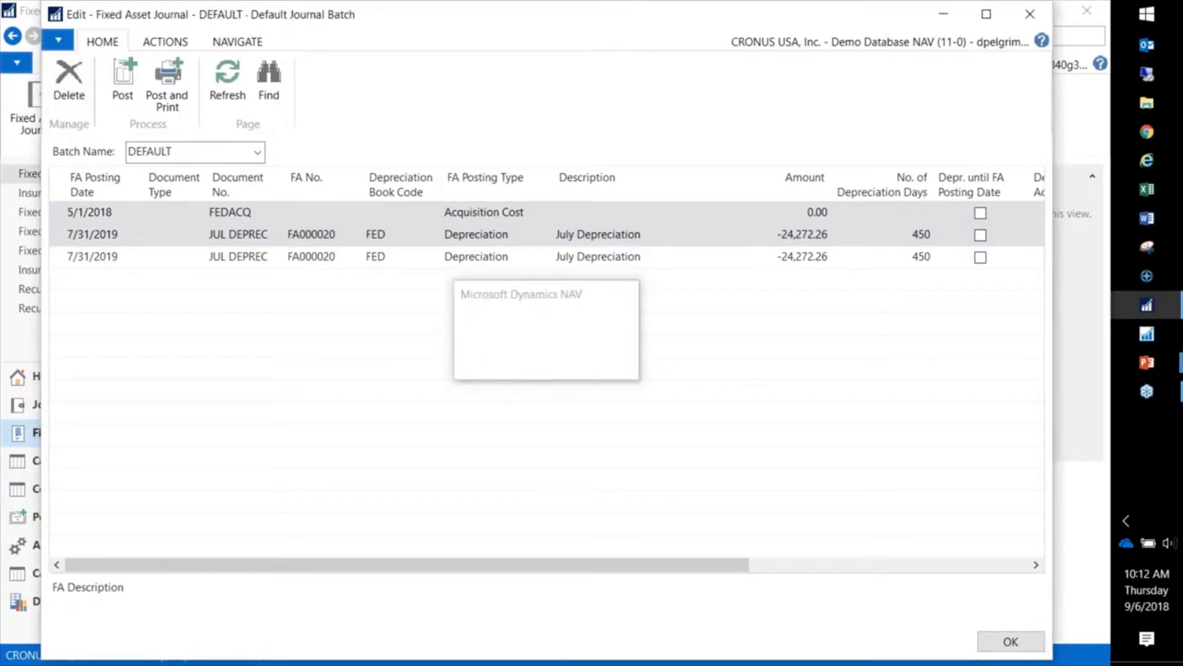
Step: Post the remaining JUL DEPREC depreciation line for the Toyota Supra 3.0 and close the Fixed Asset Journal
left_click(121, 83)
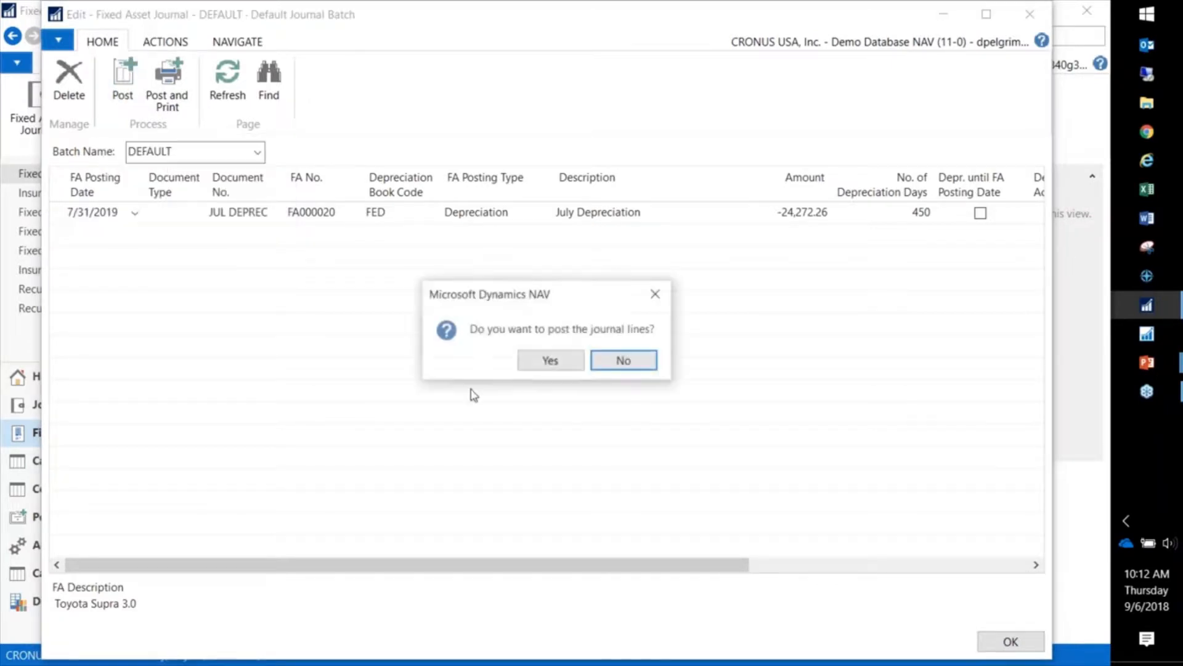
left_click(545, 363)
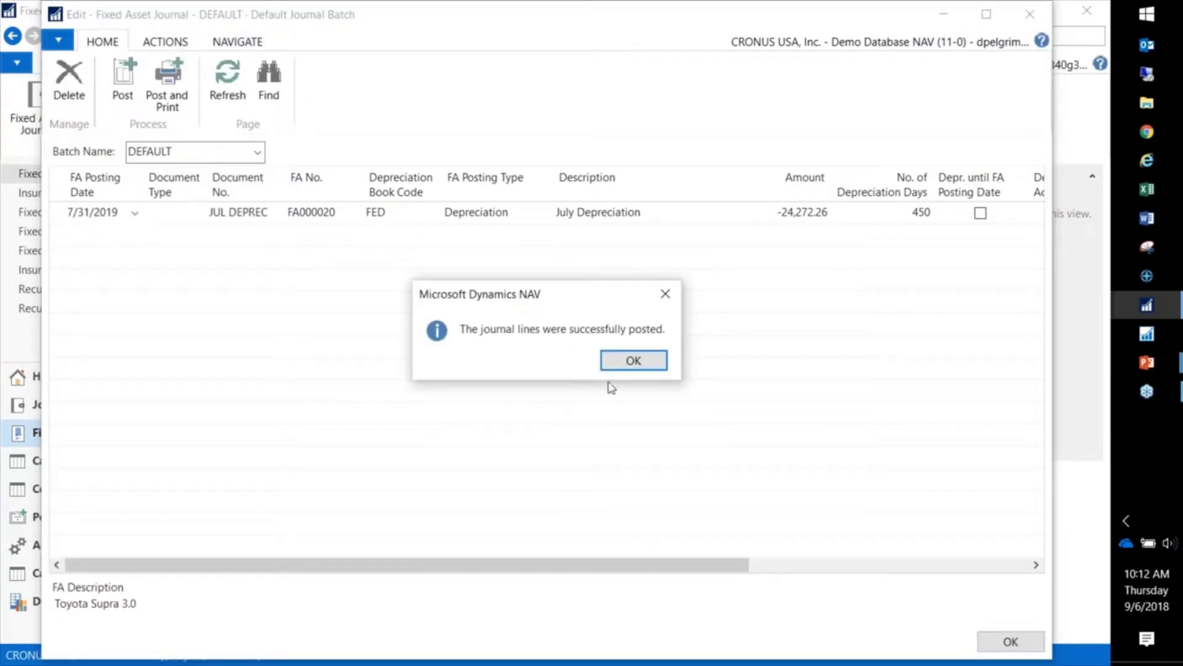
left_click(618, 366)
key("Escape")
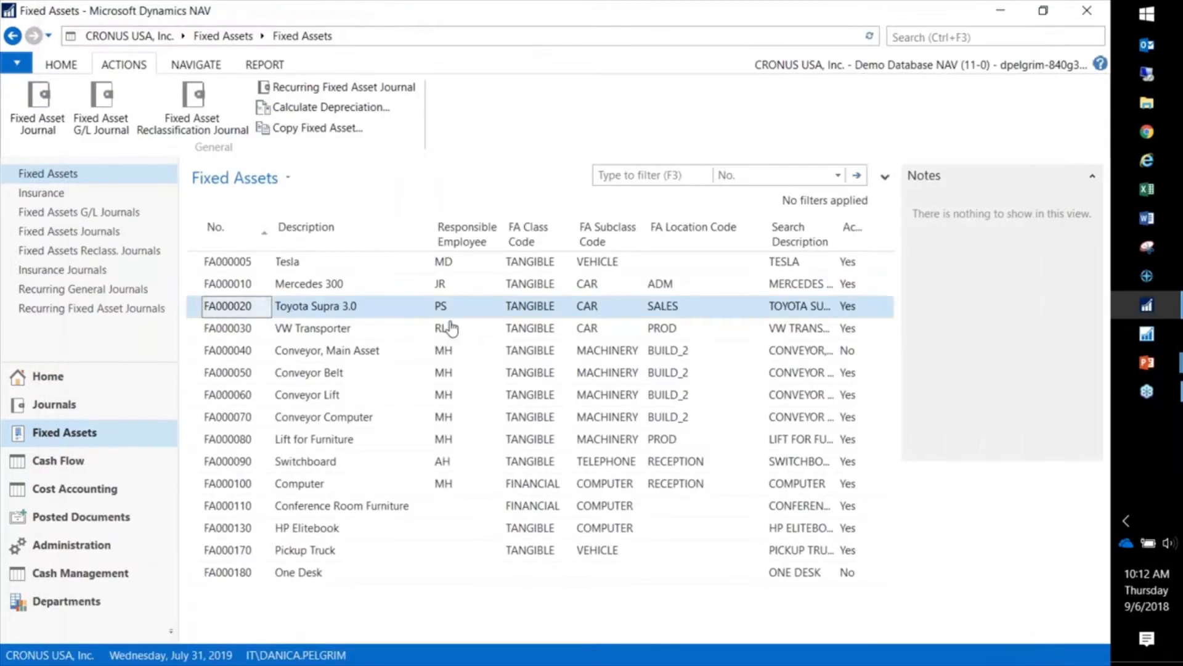
Step: Review the FED depreciation and acquisition cost entries in the Toyota Supra 3.0's FA ledger entries
left_click(197, 65)
left_click(602, 120)
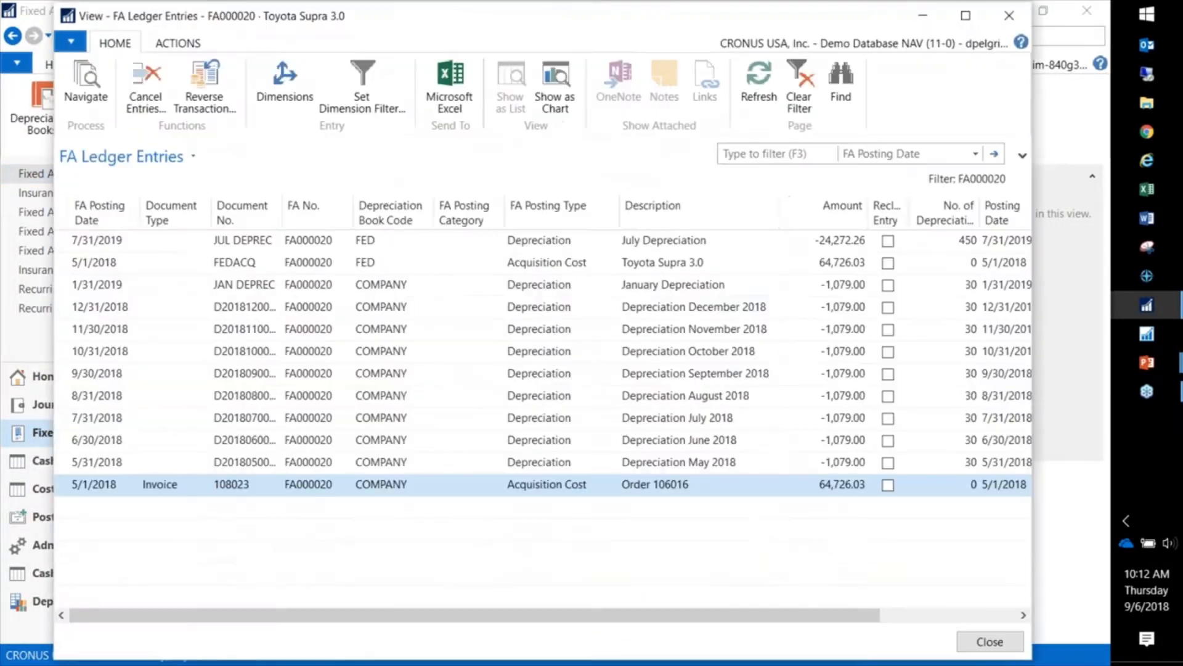
left_click(413, 243)
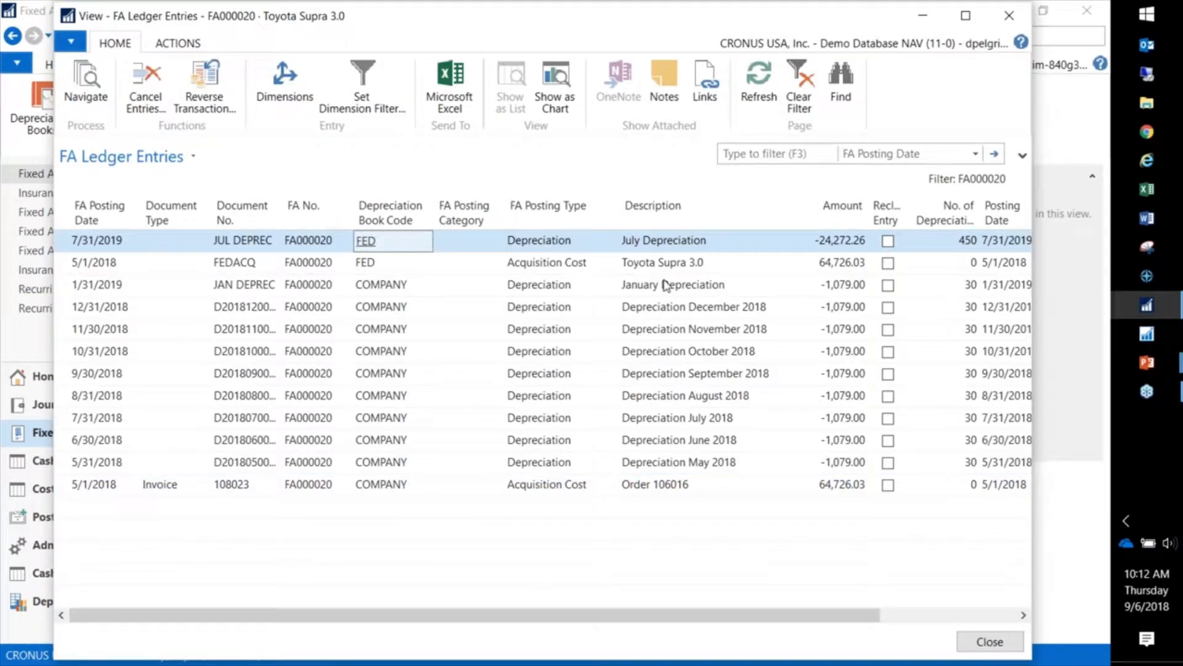
left_click(66, 268)
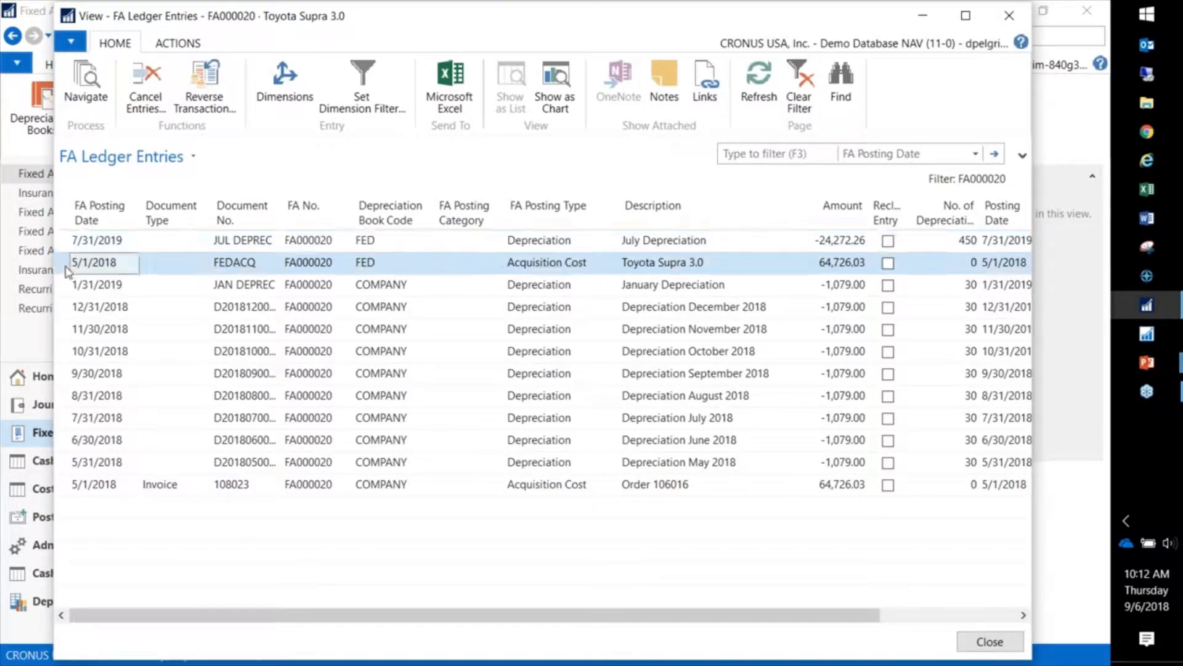
left_click(66, 245)
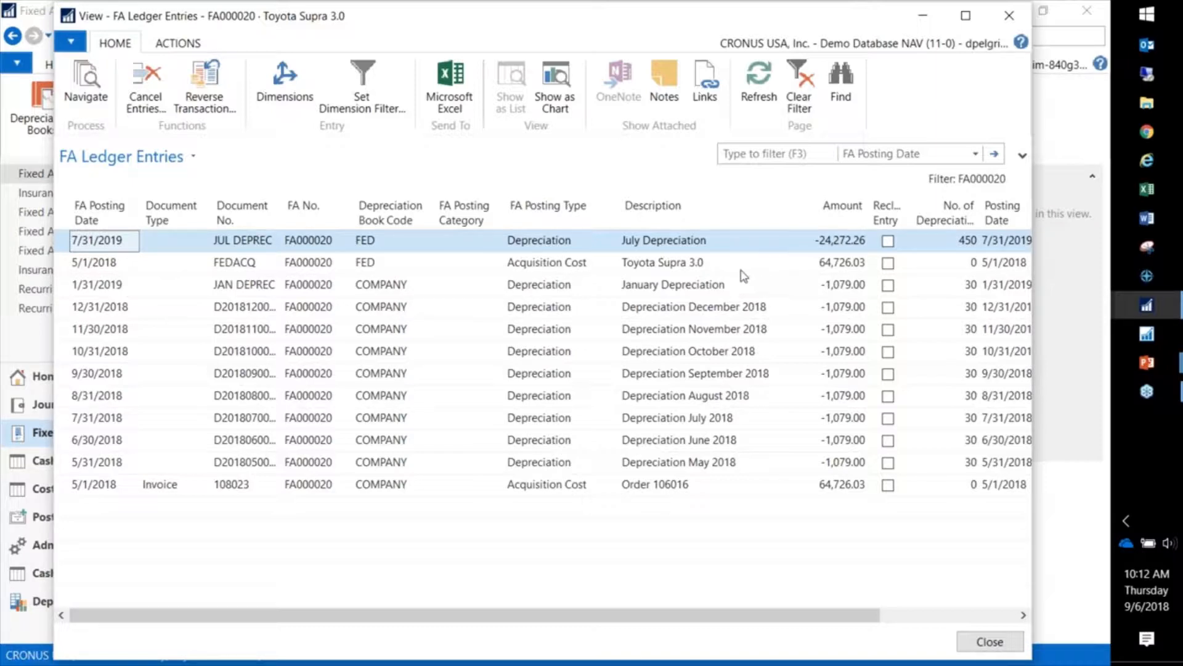
left_click(768, 269)
left_click(757, 248)
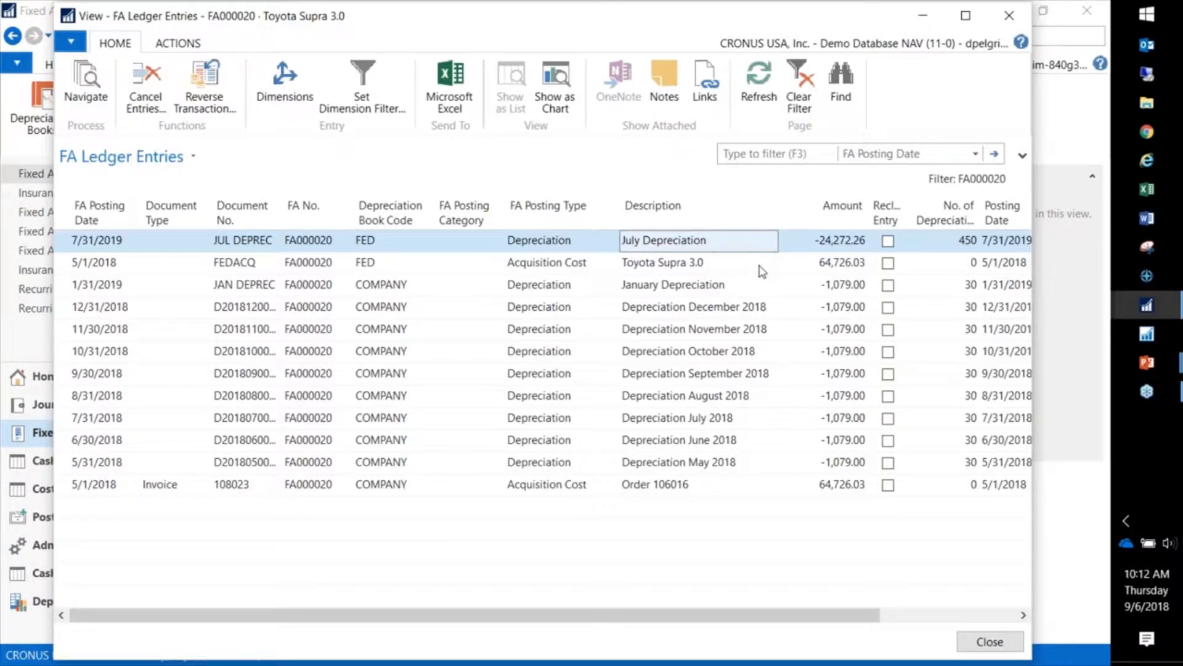
left_click(762, 272)
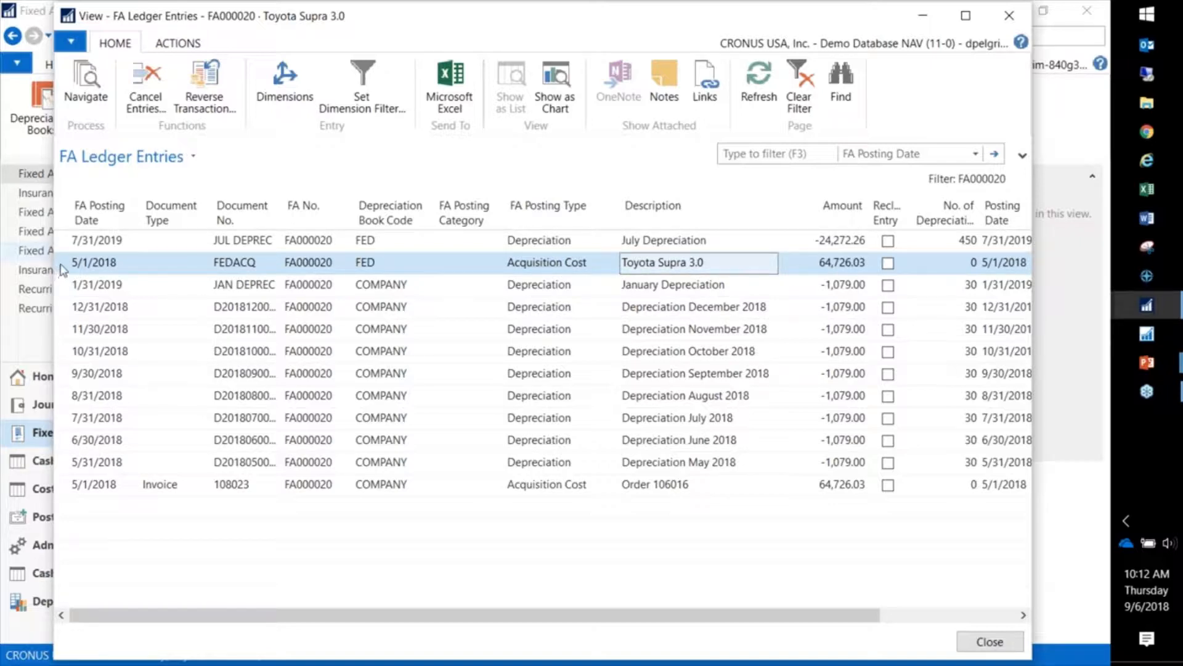
left_click(64, 246, "shift")
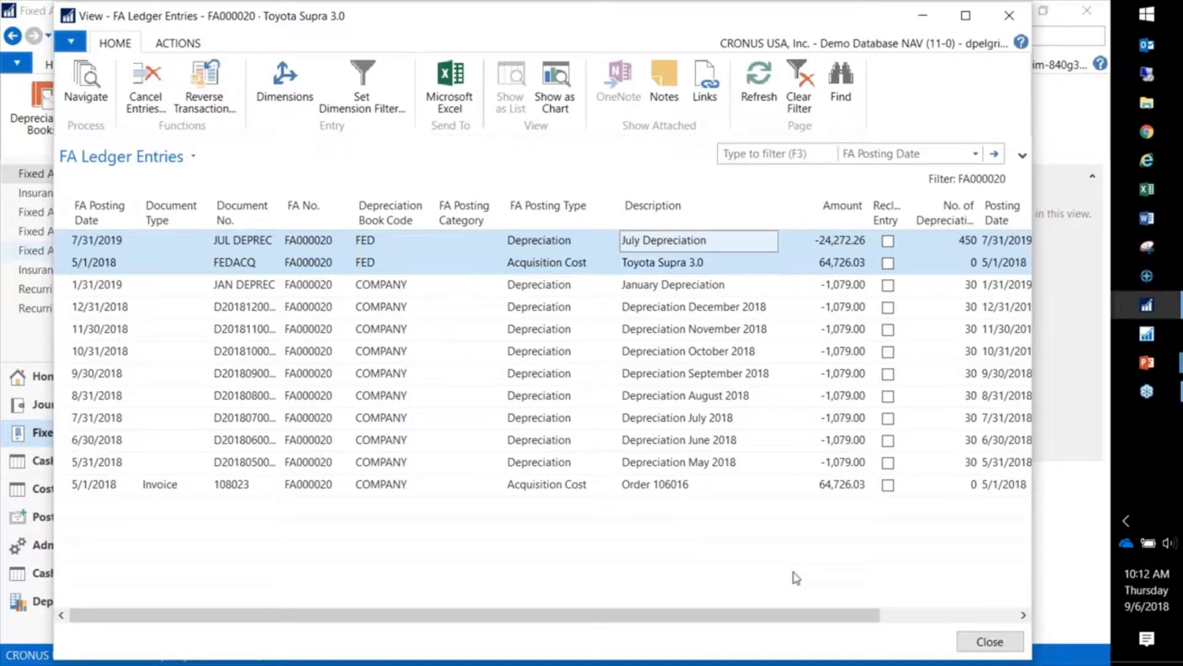
left_click(826, 243)
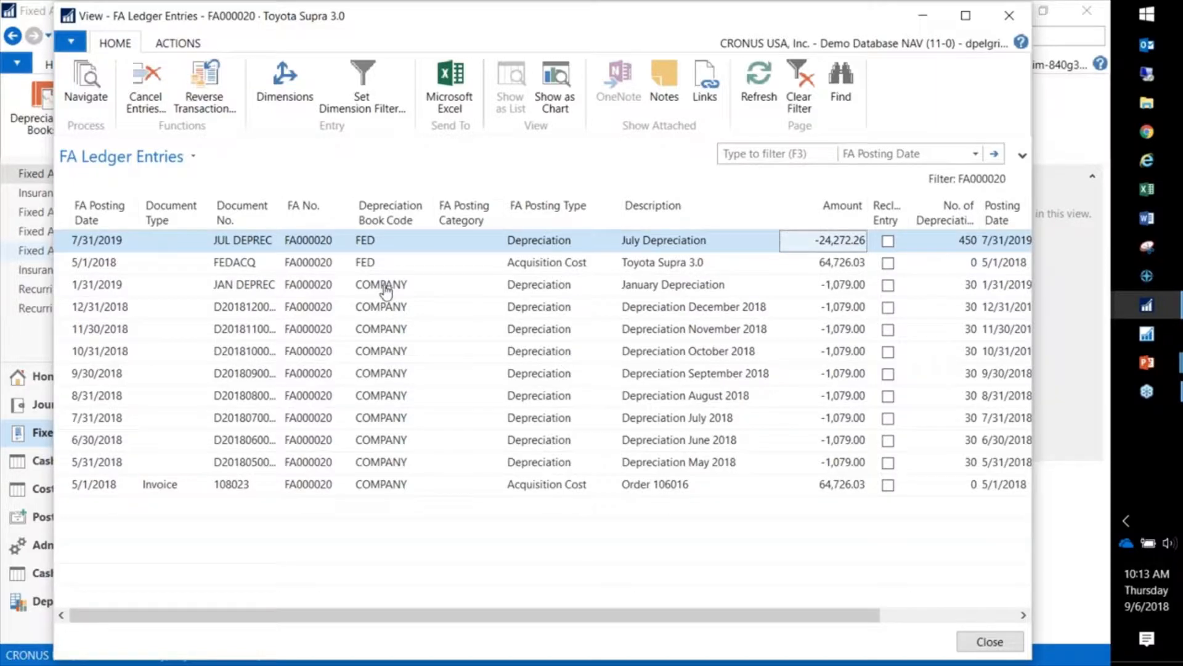
key("Escape")
Step: Preview the Fixed Asset - Book Value 01 report for the FED depreciation book from 1/1/2019 to 12/31/2019
left_click(276, 64)
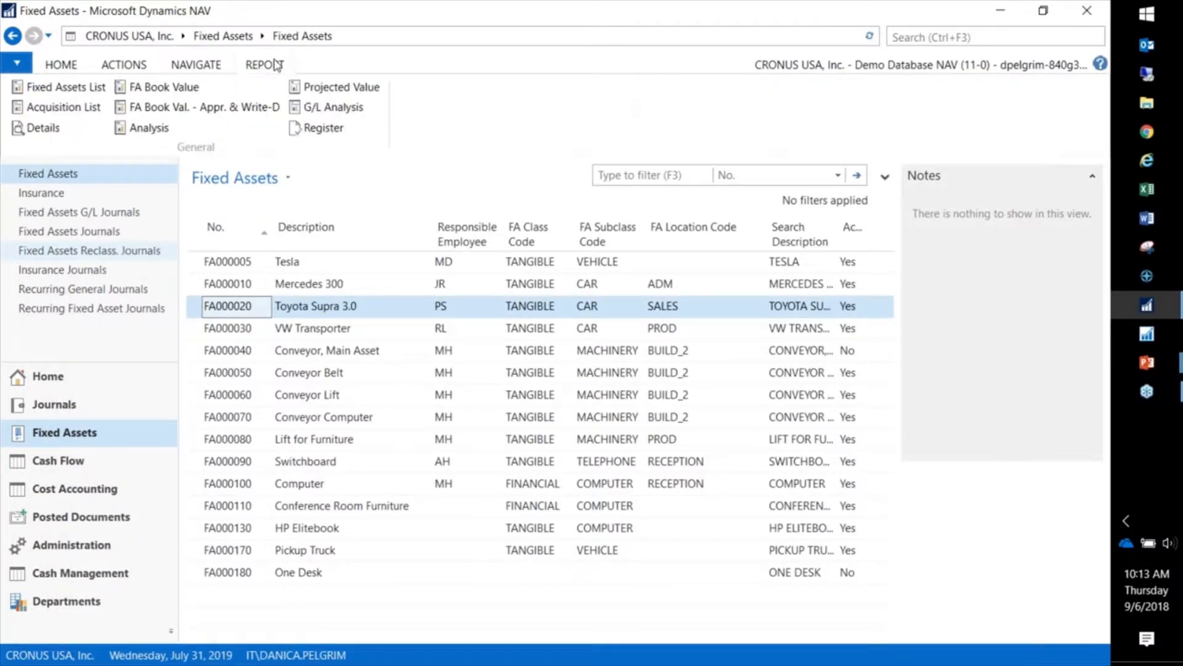
left_click(154, 87)
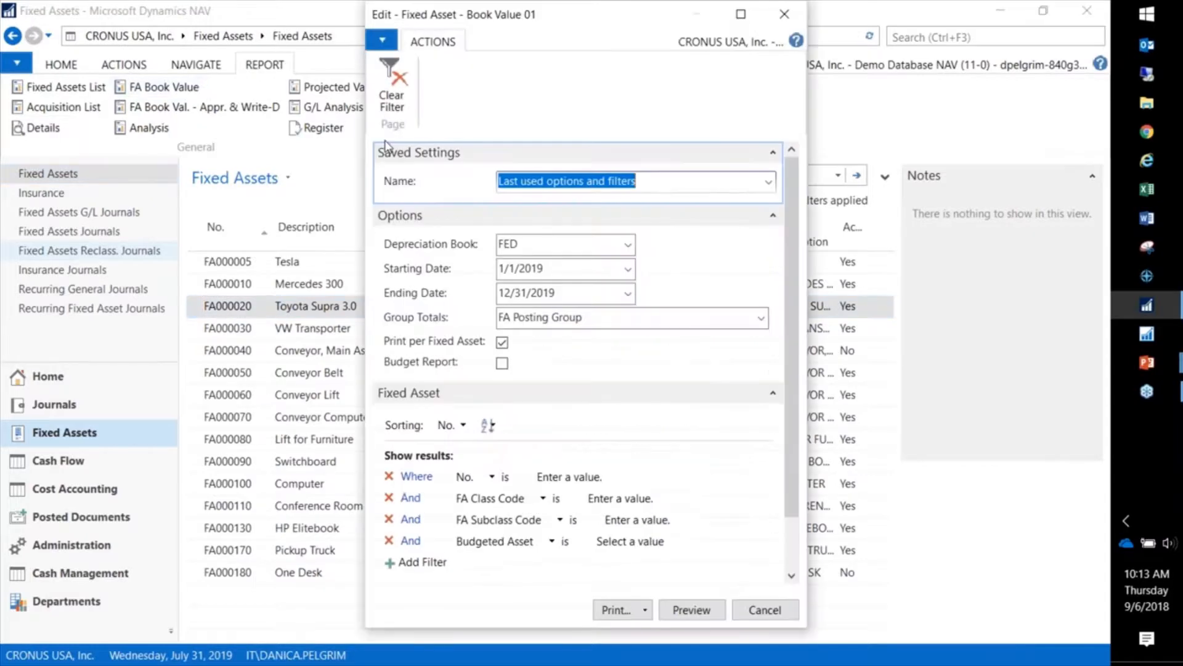
left_click(629, 245)
left_click(551, 246)
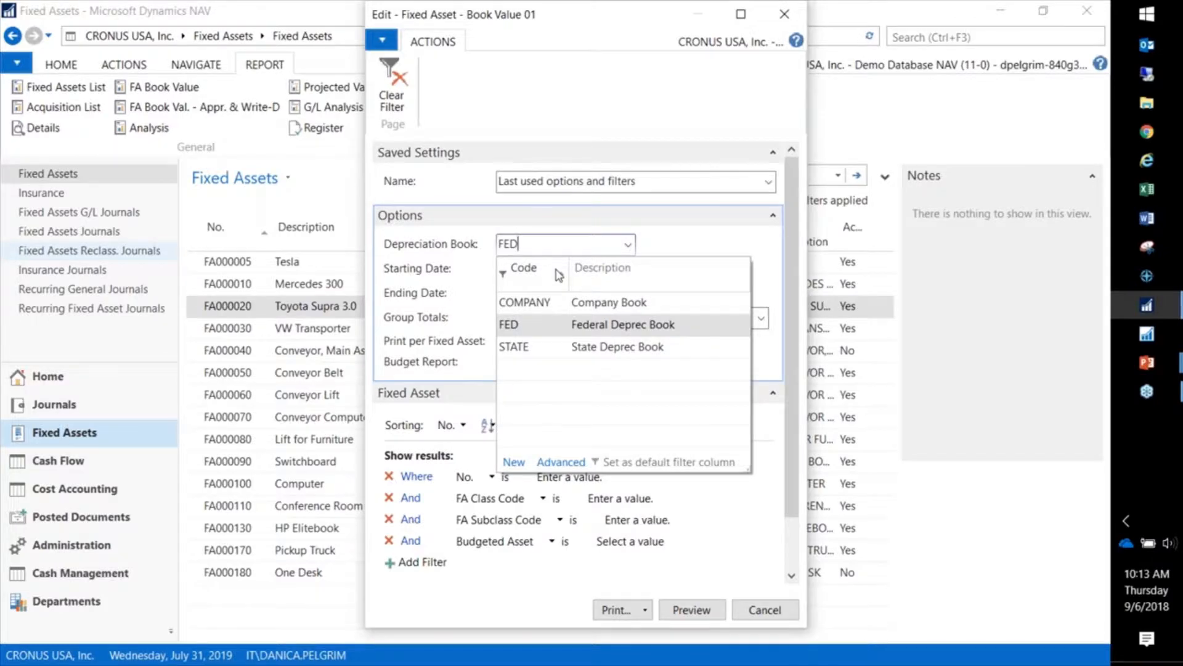
key("Escape")
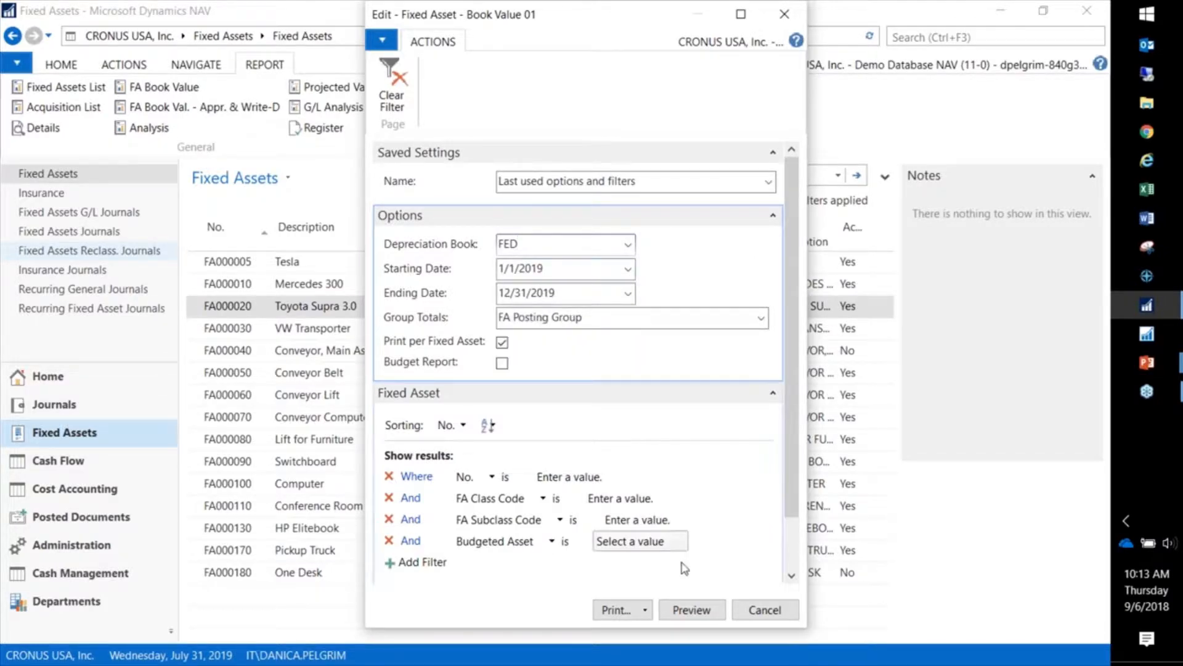
left_click(692, 610)
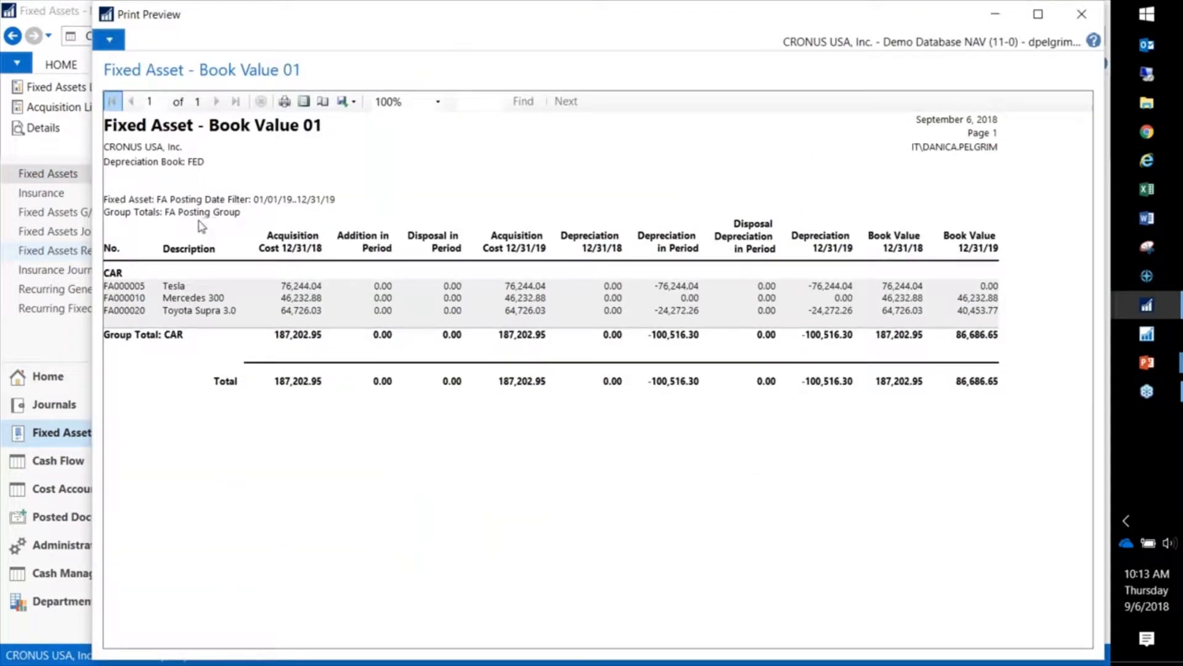
key("Escape")
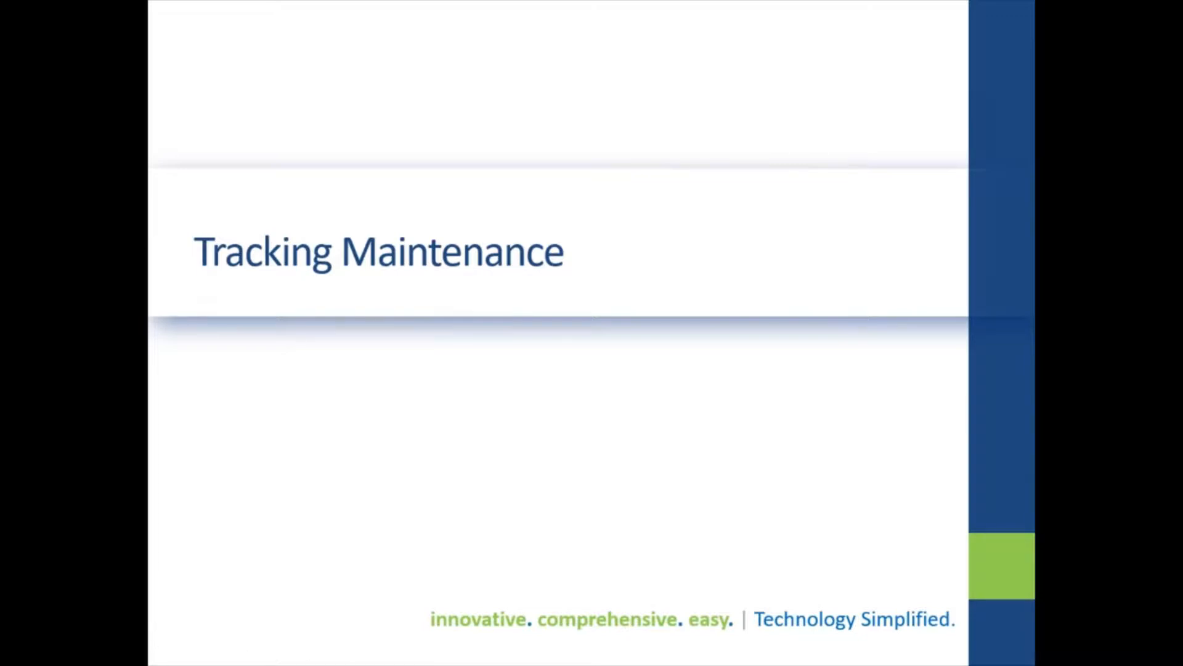
key("Right")
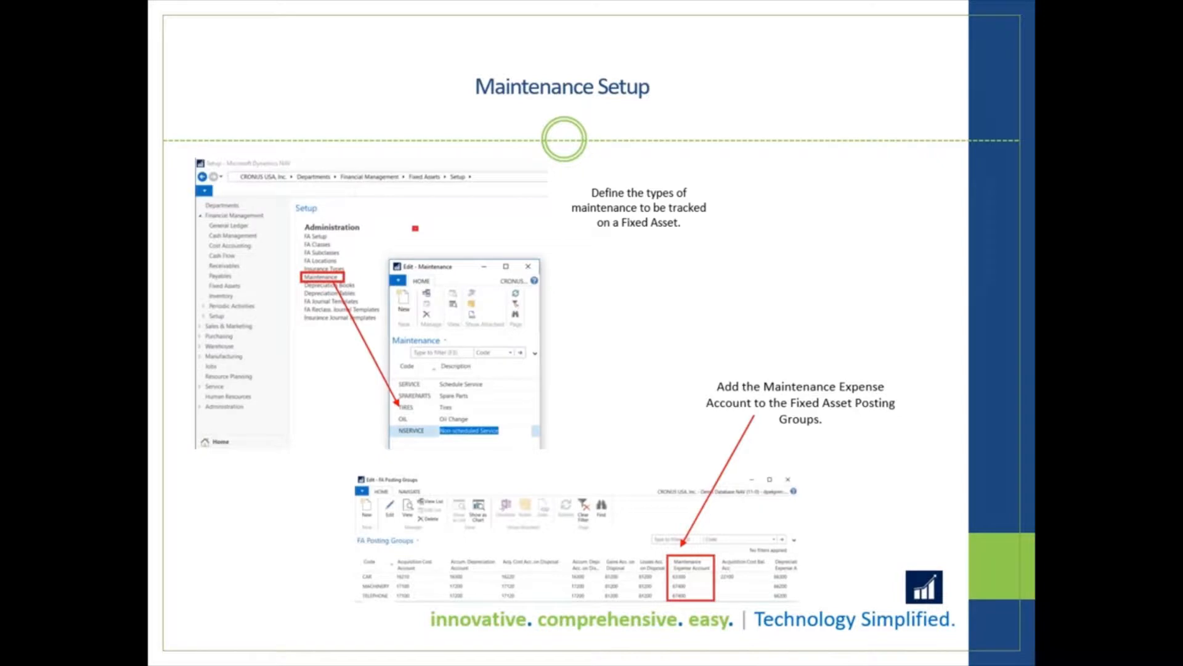
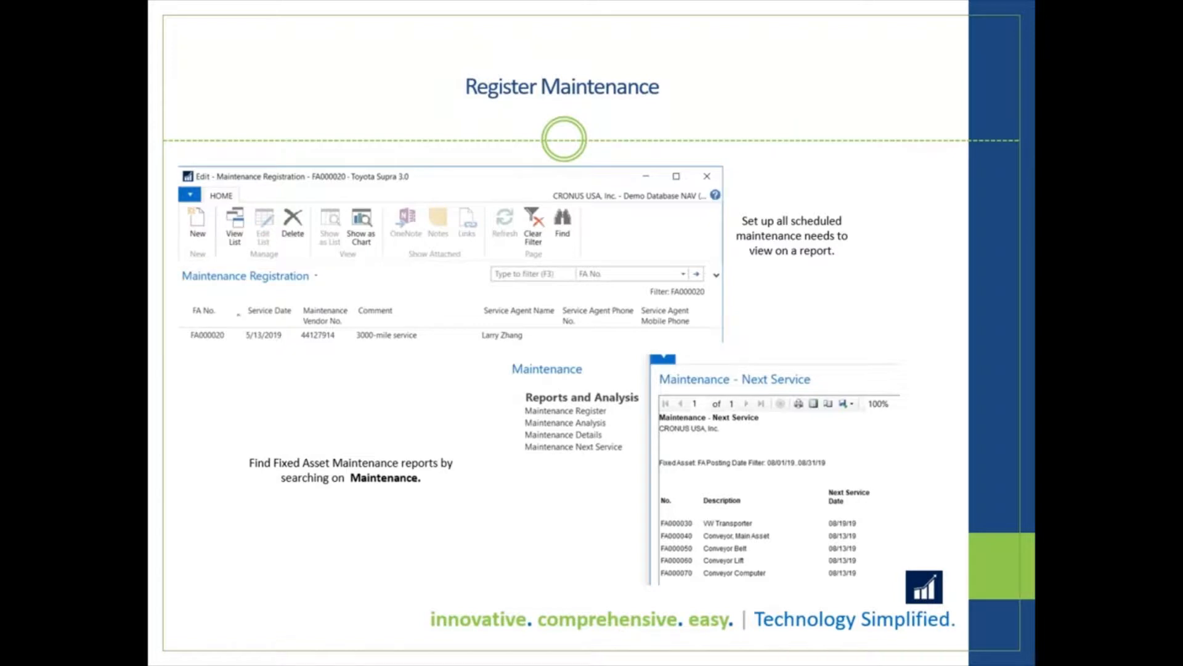
key("Right")
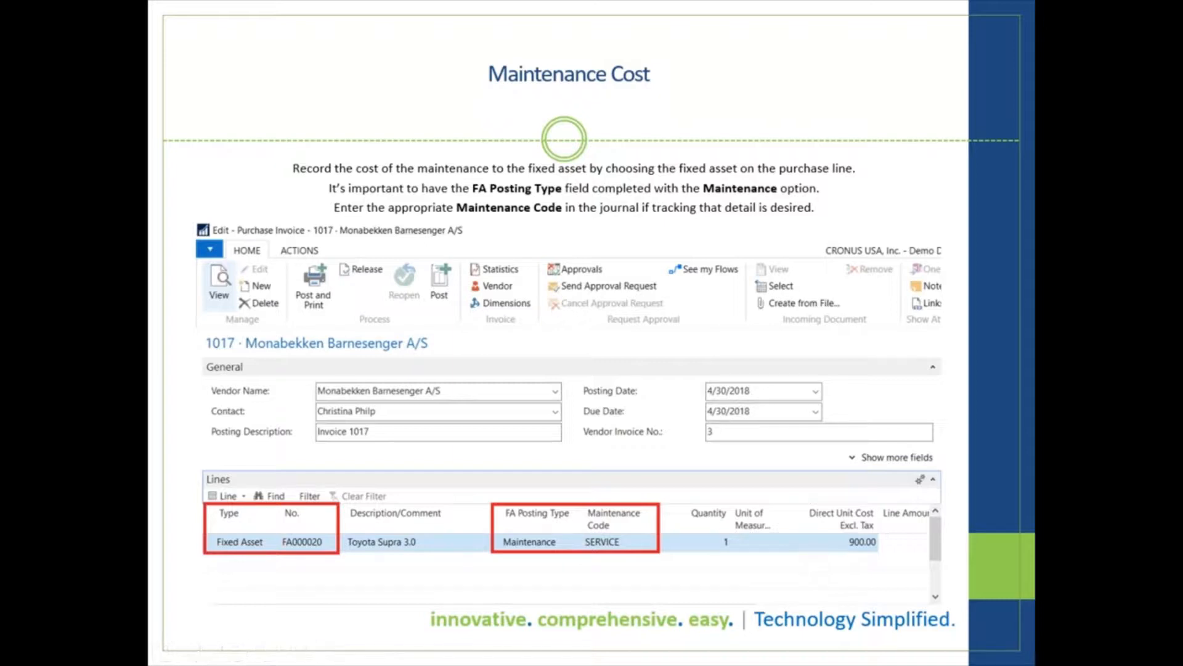
key("Right")
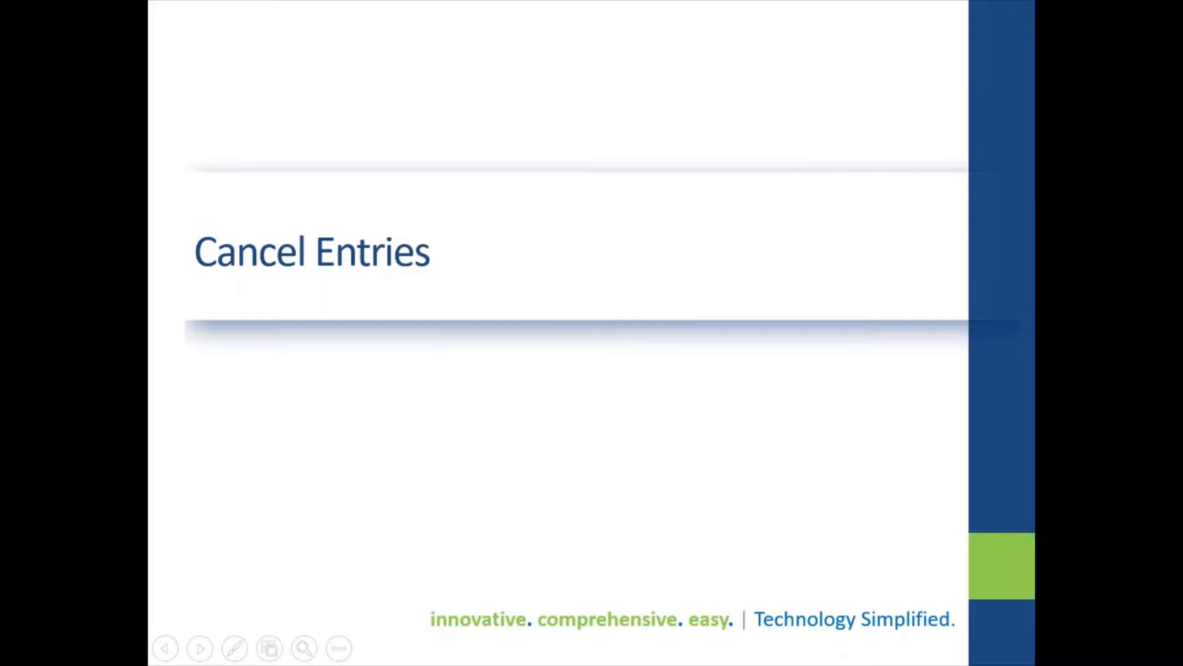
Step: Switch to Dynamics NAV and review the maintenance codes in the Fixed Assets setup
key("alt+Tab")
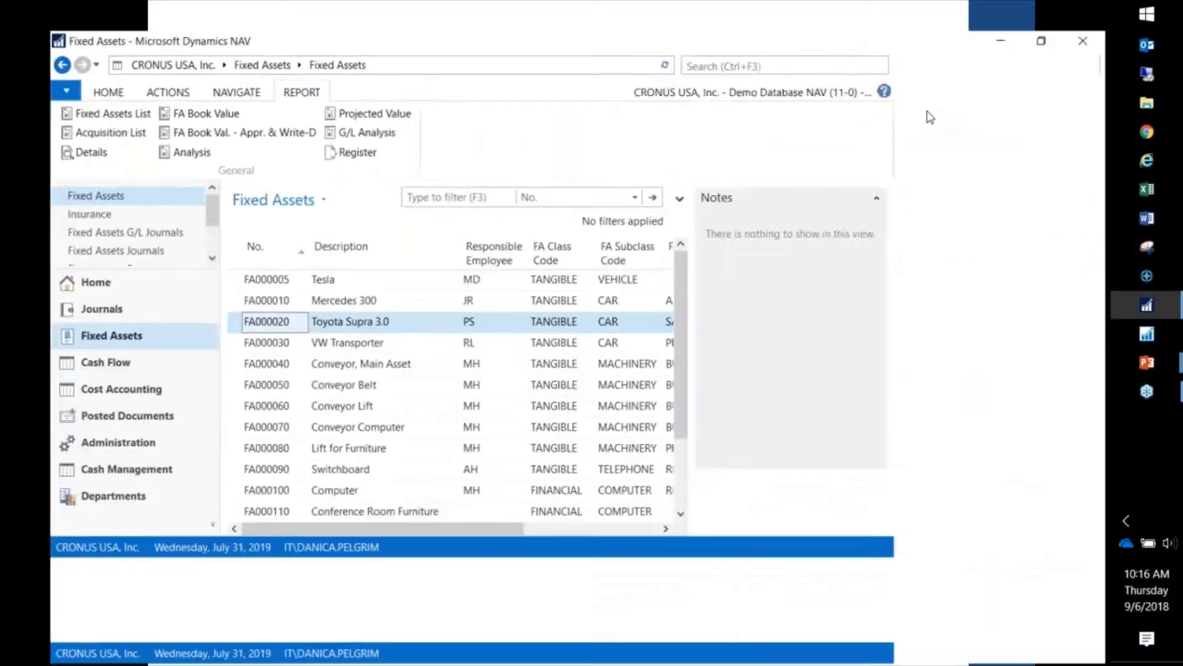
left_click(910, 37)
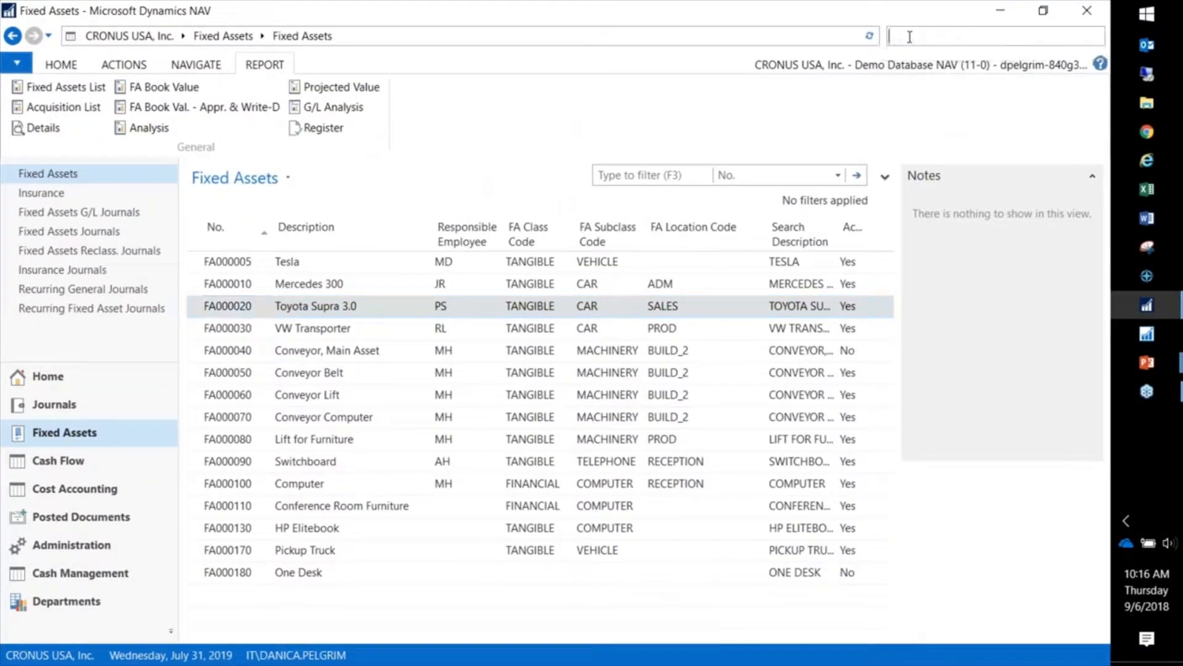
type("maint")
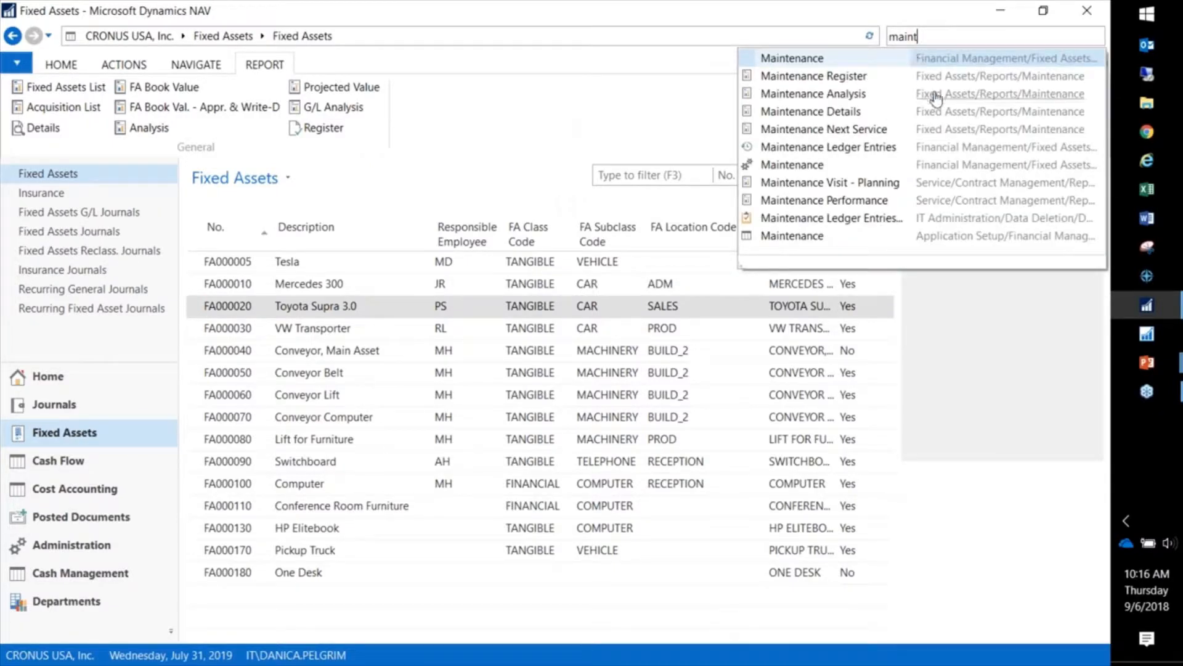
key("Return")
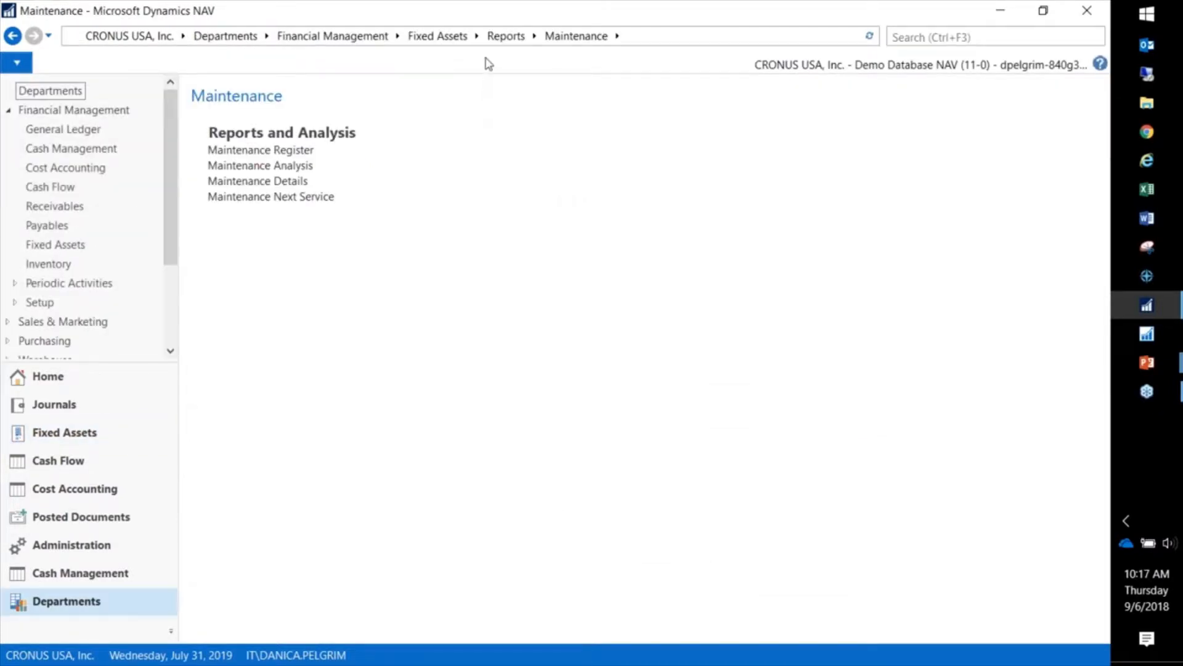
left_click(477, 36)
left_click(492, 215)
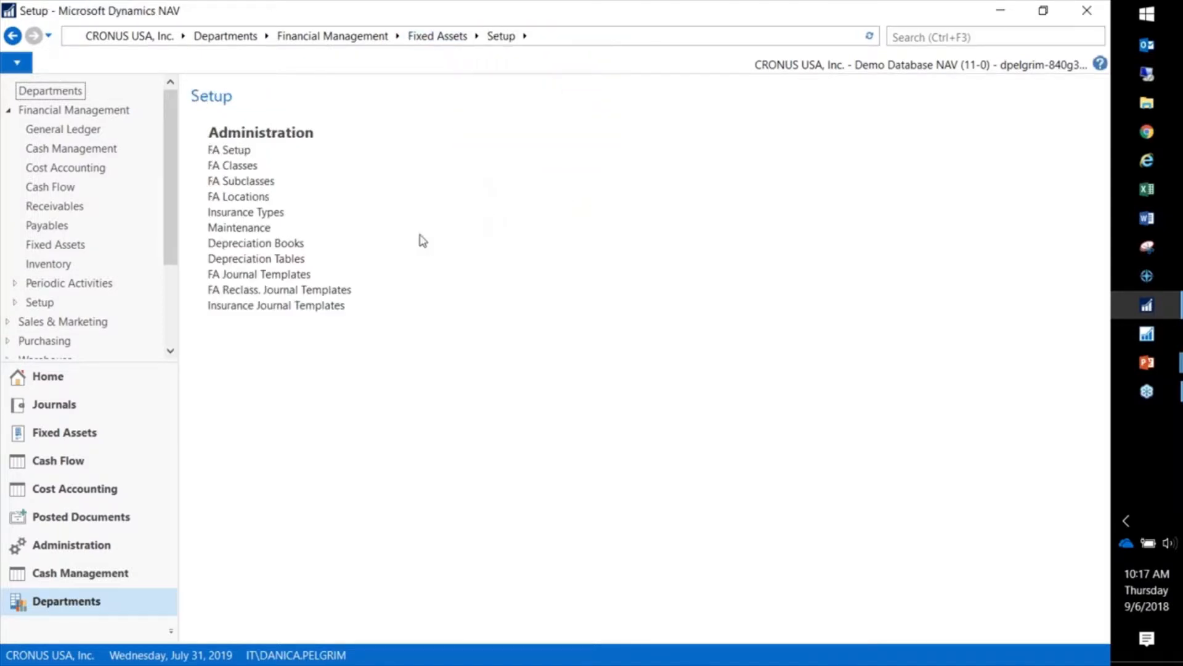
left_click(247, 229)
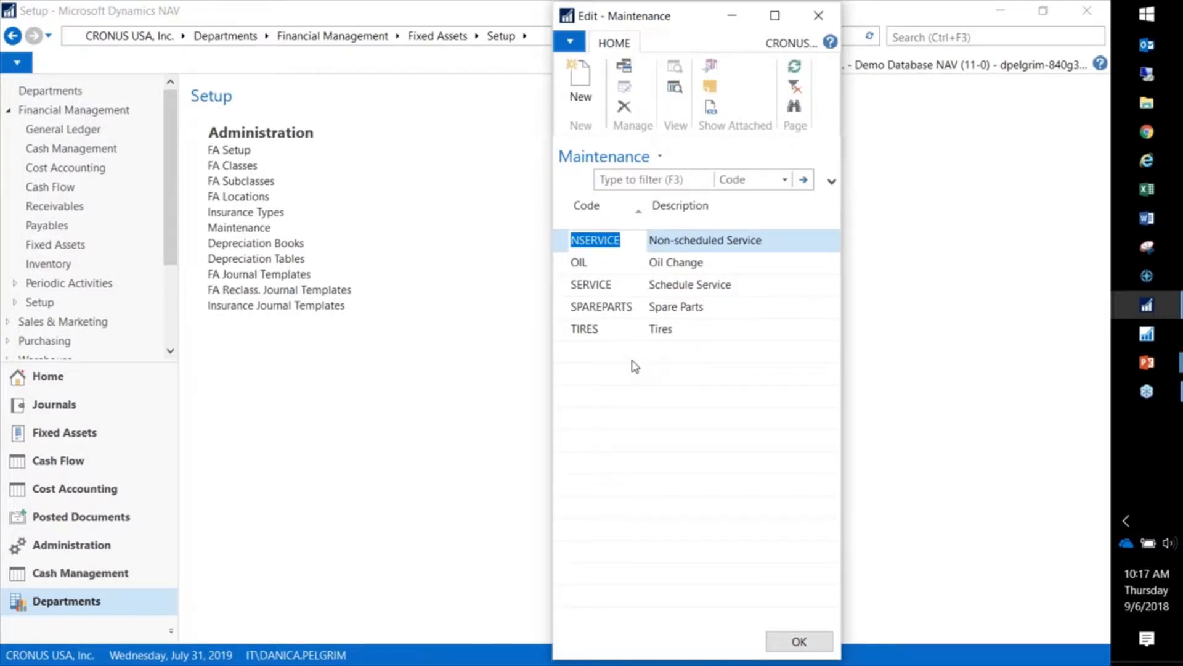
key("Escape")
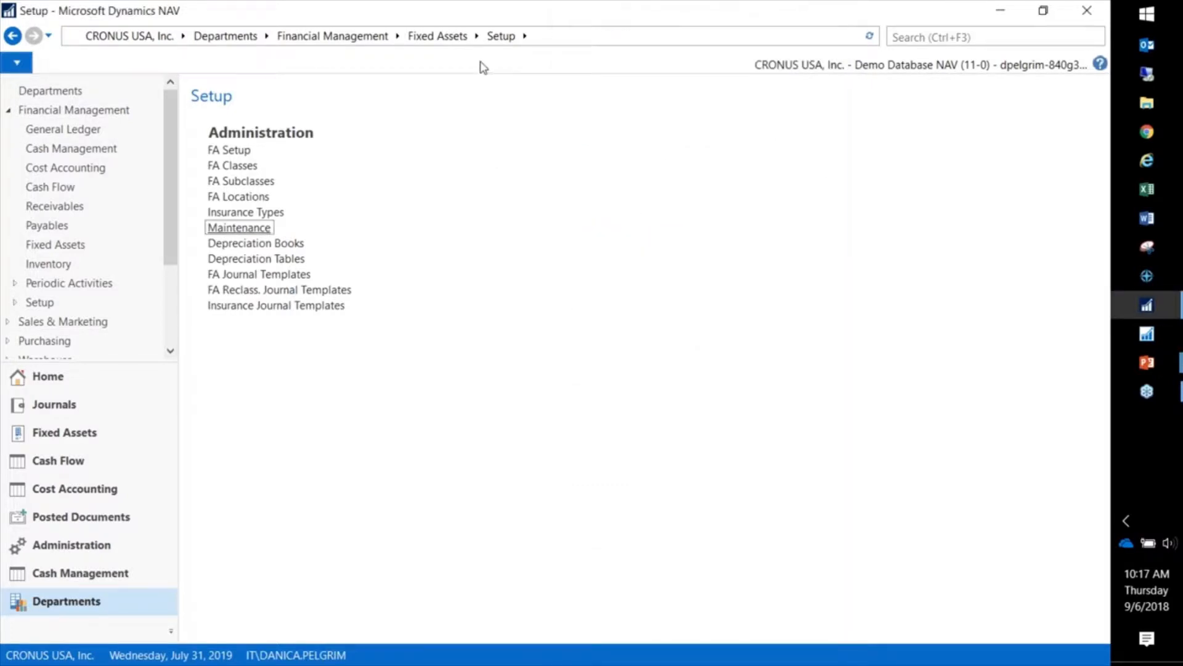
Step: Review the maintenance expense accounts and the column layout of the FA Posting Groups list
left_click(918, 39)
type("fa post")
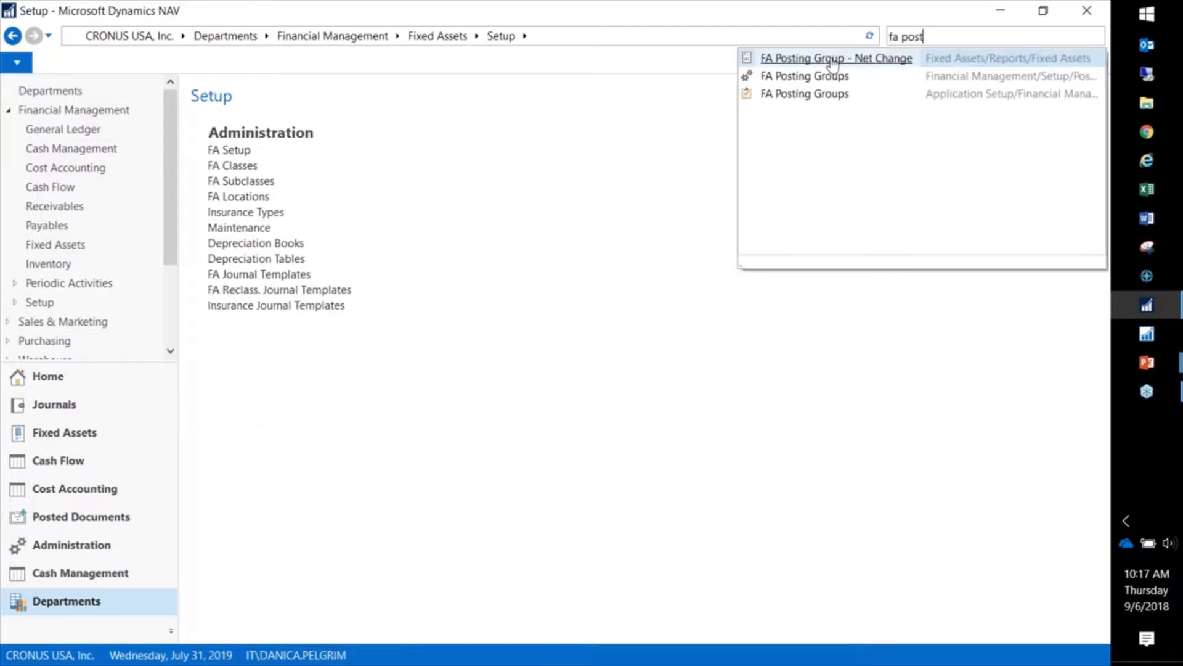
left_click(826, 76)
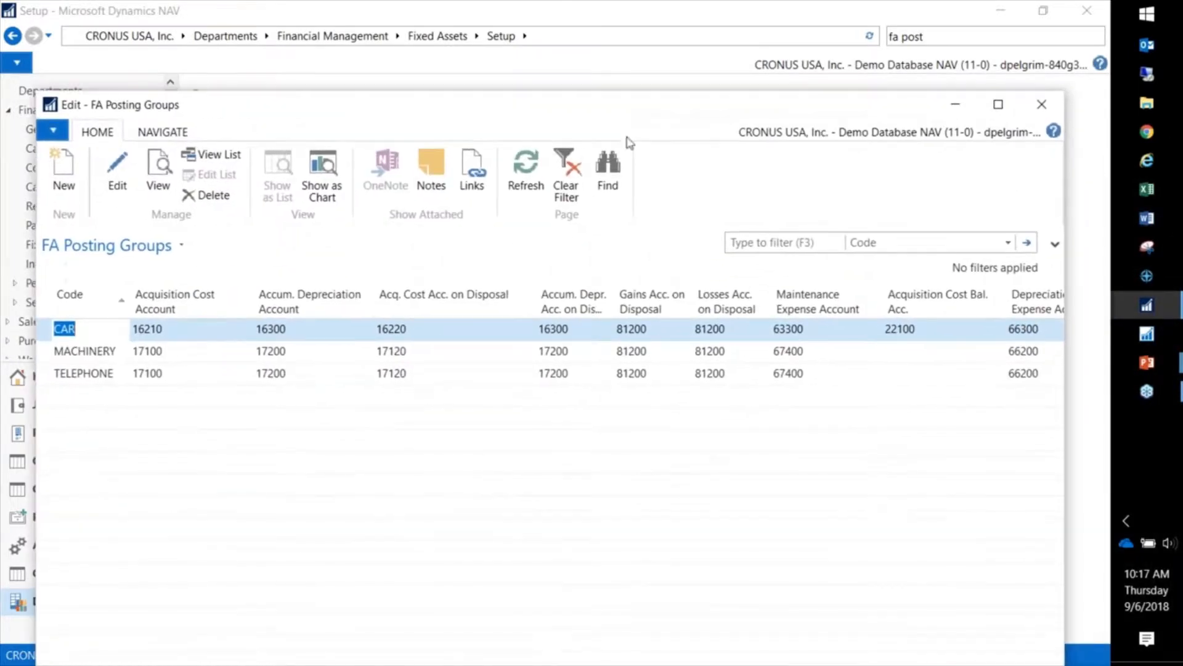
right_click(800, 302)
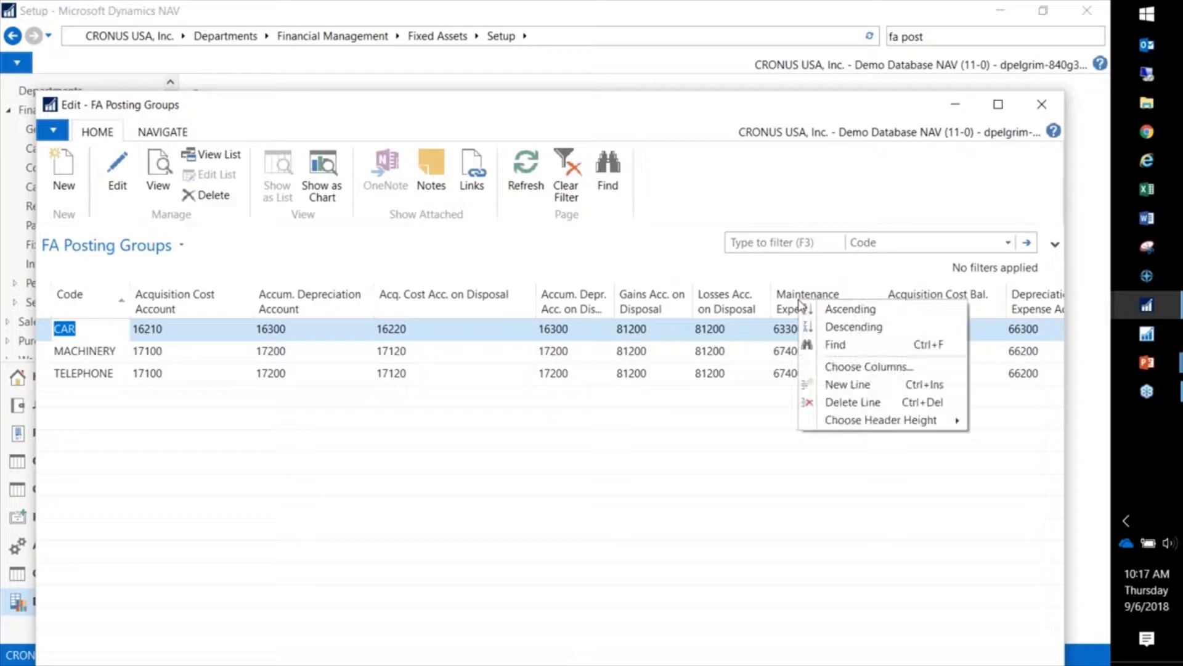
left_click(858, 369)
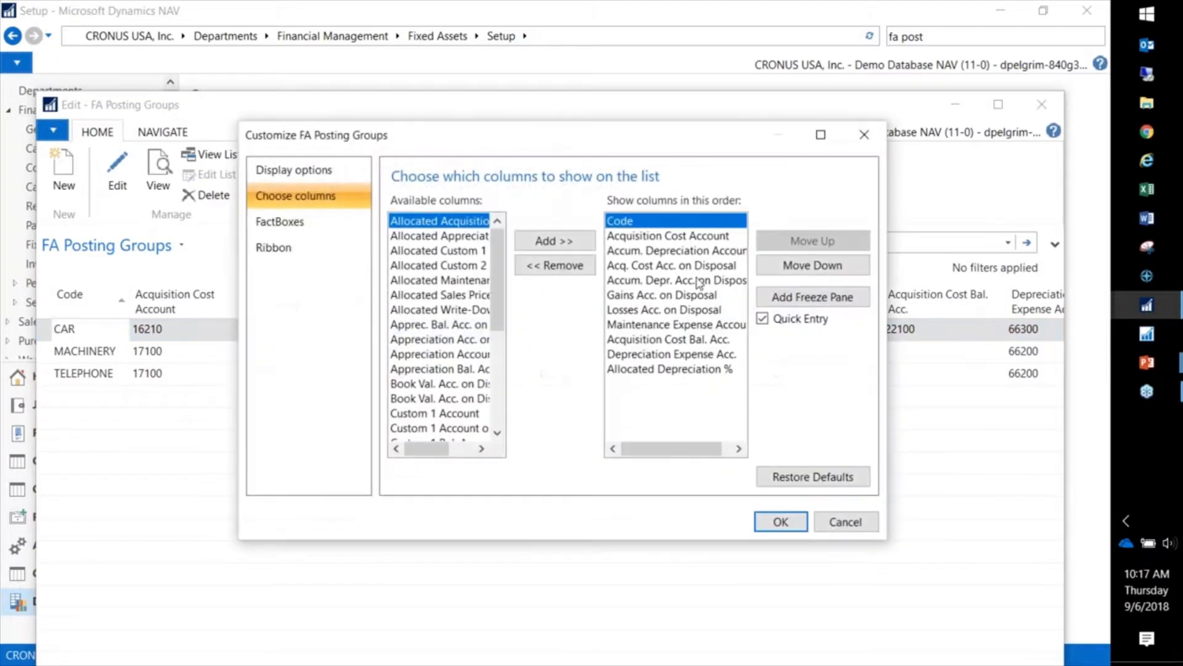
left_click(848, 524)
left_click(1041, 104)
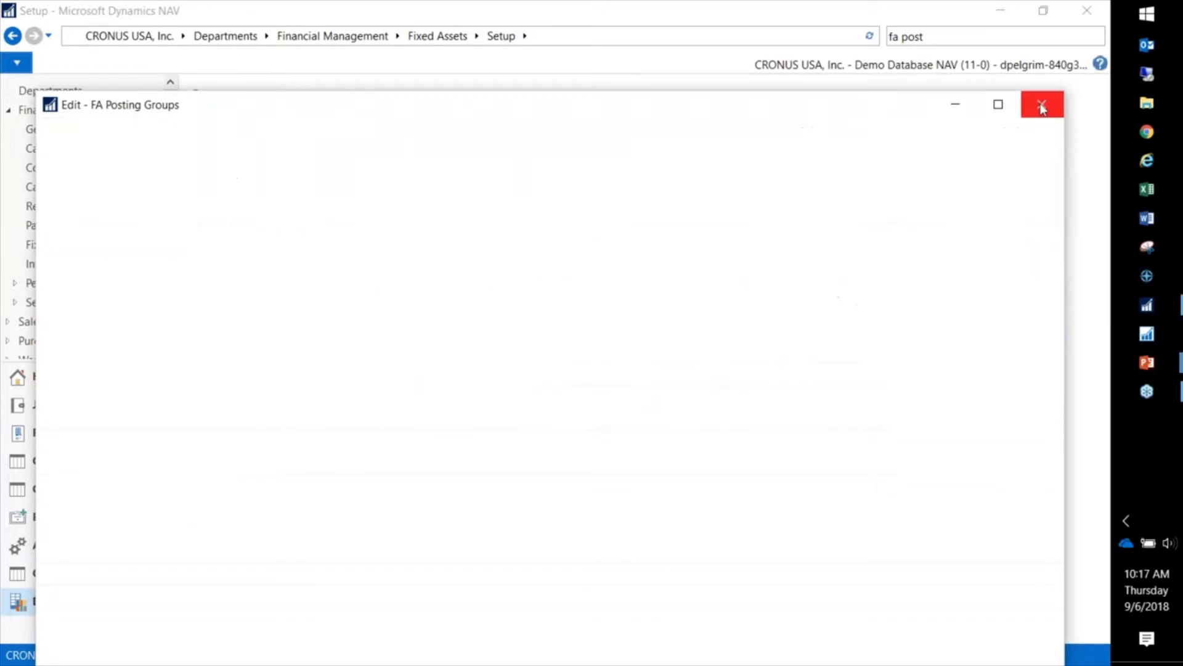
Step: Set the service date of the Toyota Supra 3.0's 6000-mile service and oil change to 11/30/2019 in its maintenance registration
left_click_drag(944, 41, 895, 38)
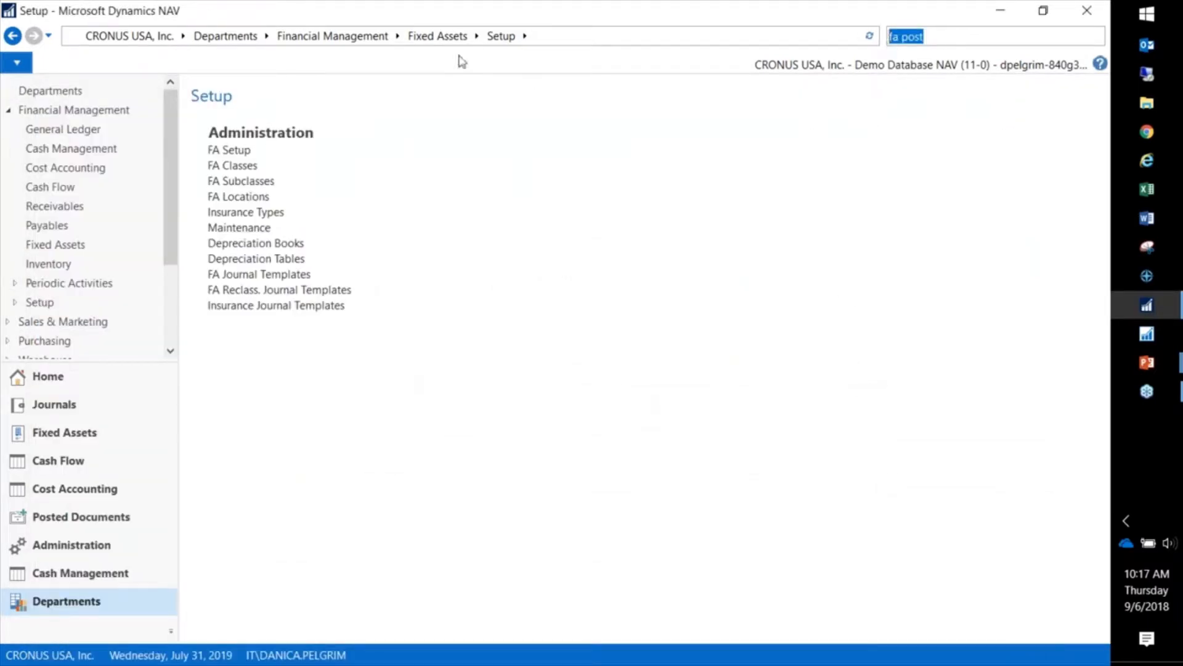
left_click(443, 39)
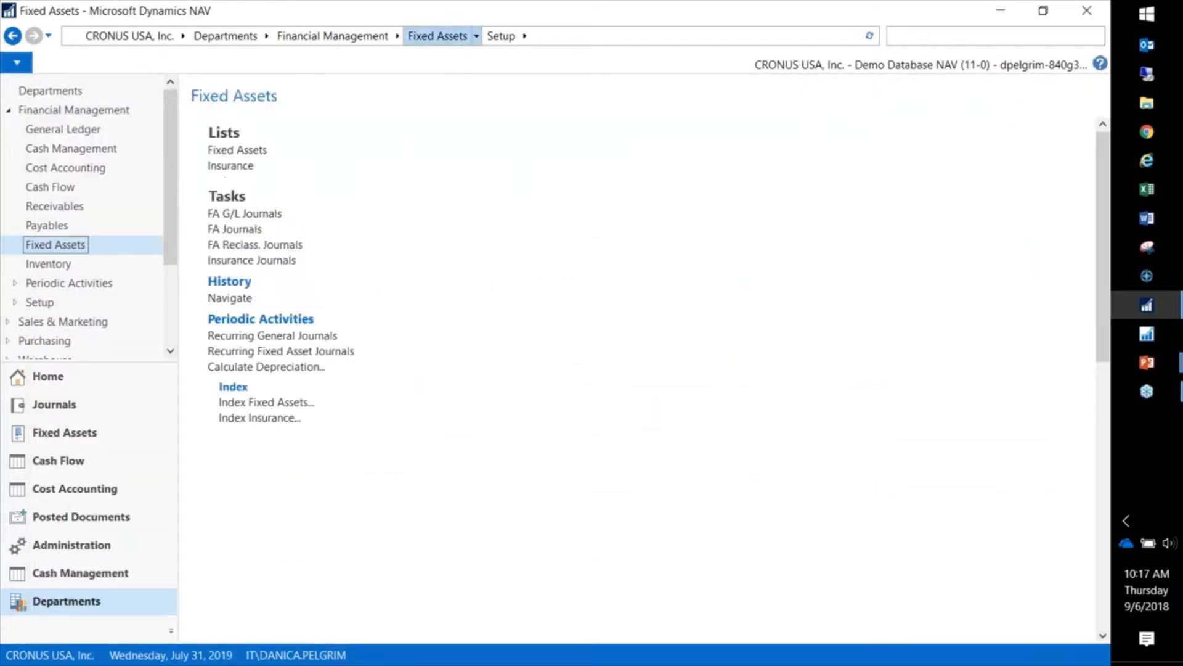
left_click(258, 151)
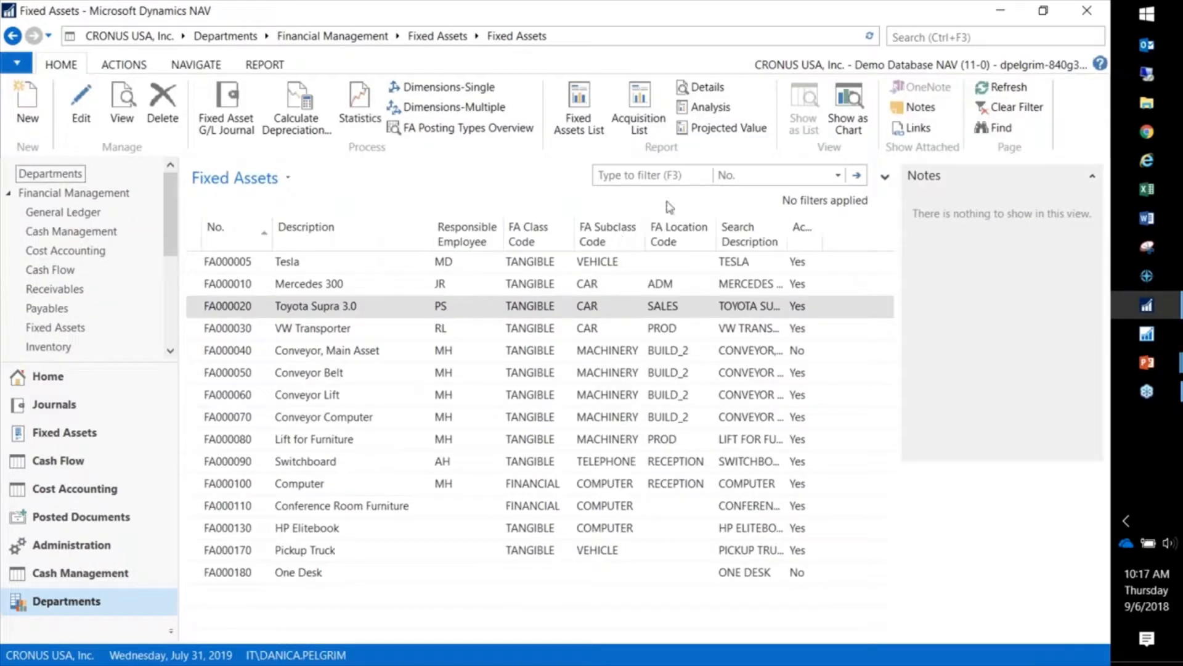
left_click(223, 66)
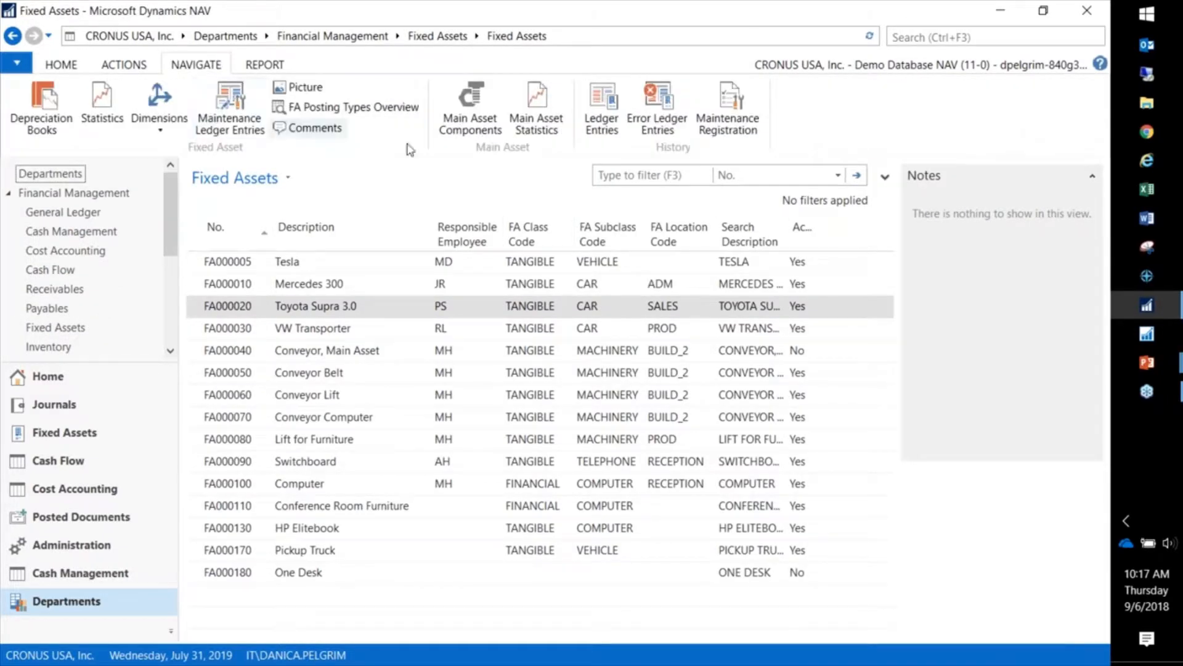
left_click(724, 117)
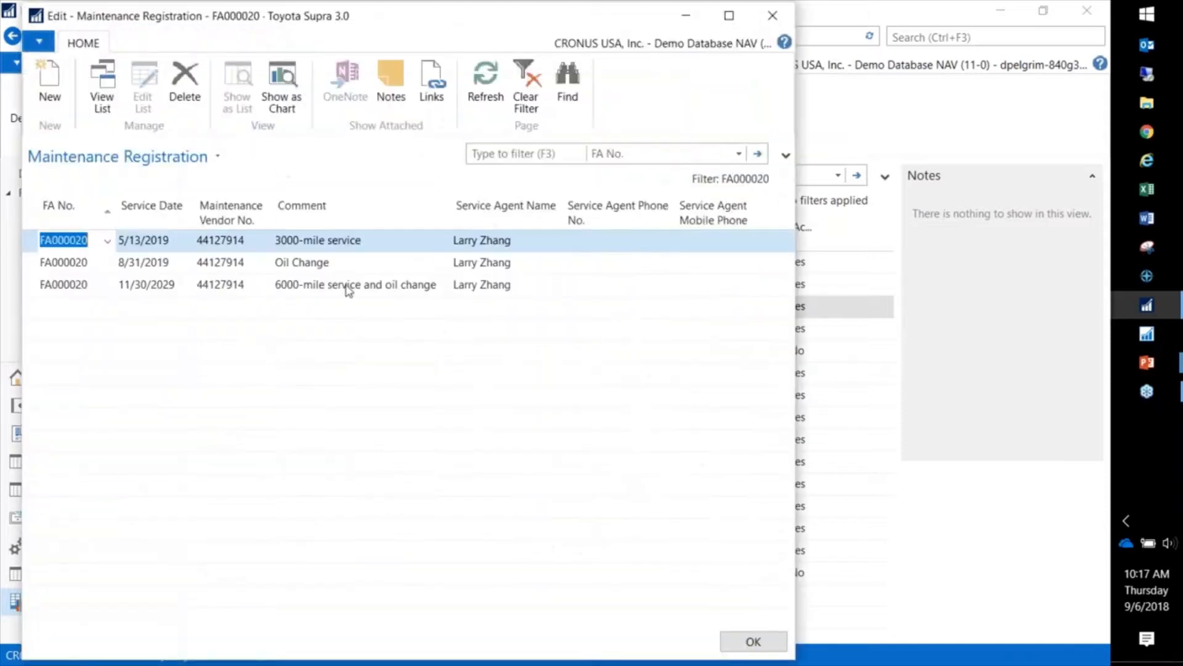
left_click(164, 284)
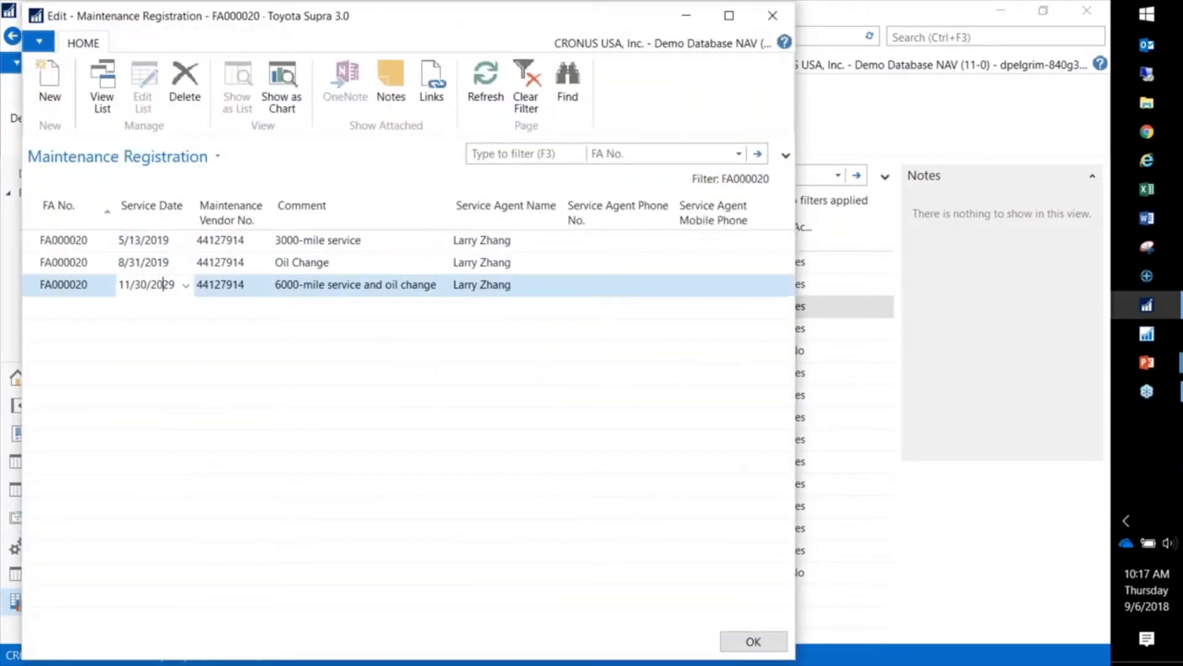
key("BackSpace")
type("1")
key("Tab")
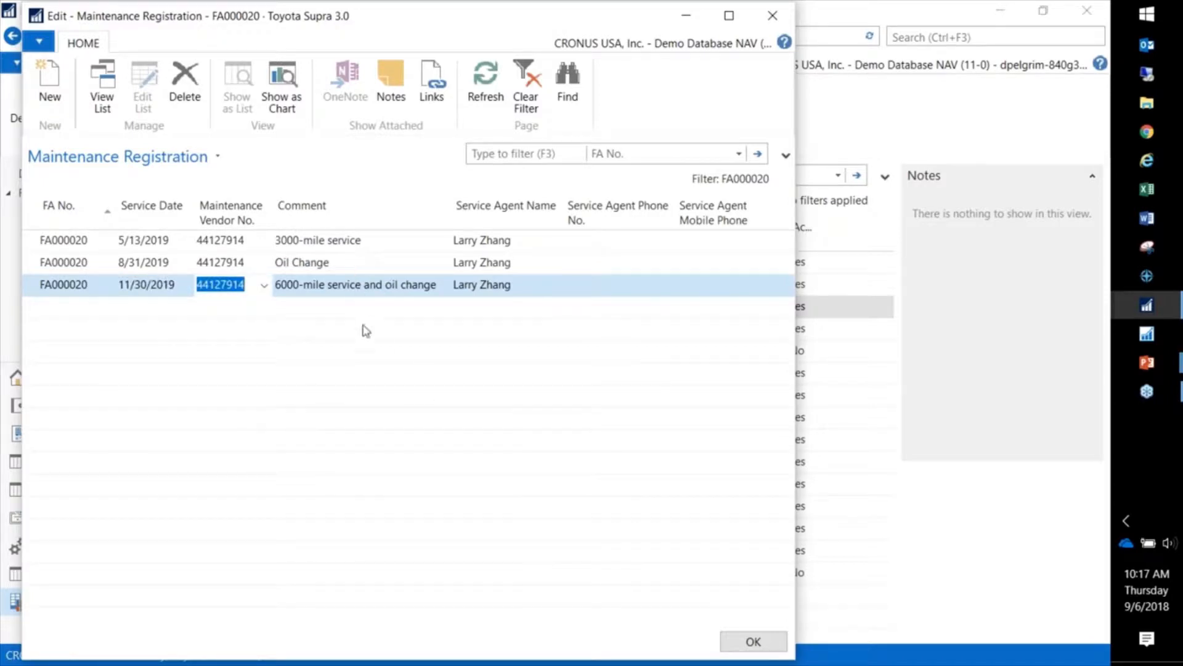
left_click(734, 641)
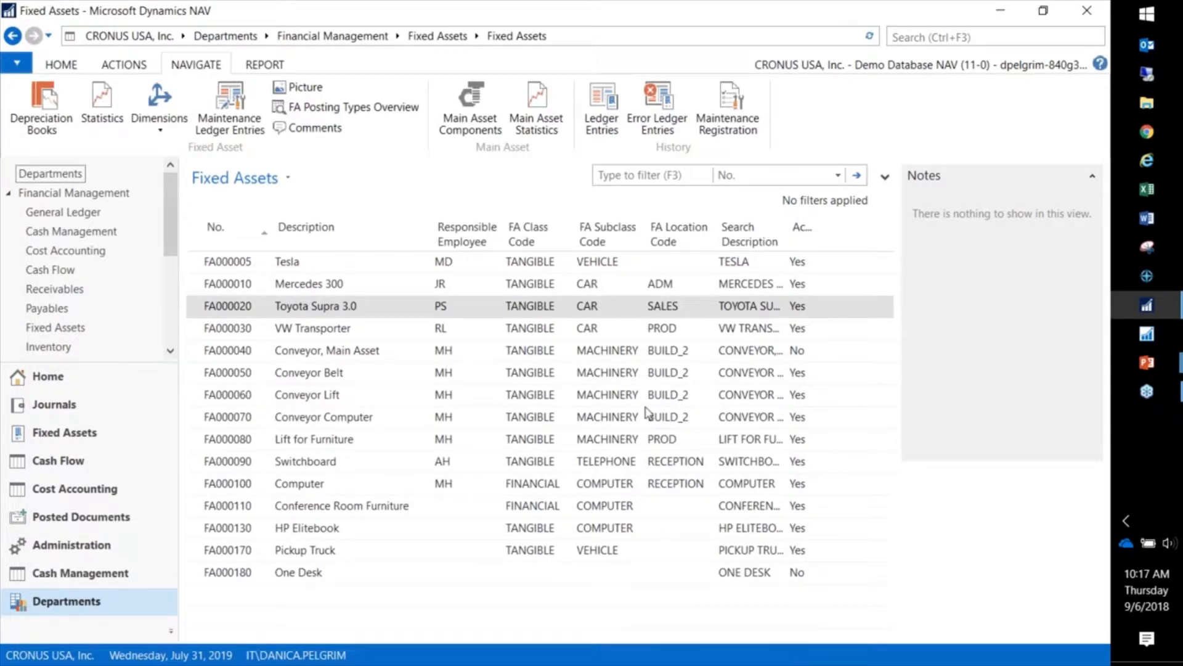
Step: Look up the maintenance vendor number on the 6000-mile service line of the Toyota Supra 3.0's maintenance registration
left_click(729, 120)
left_click_drag(247, 285, 197, 284)
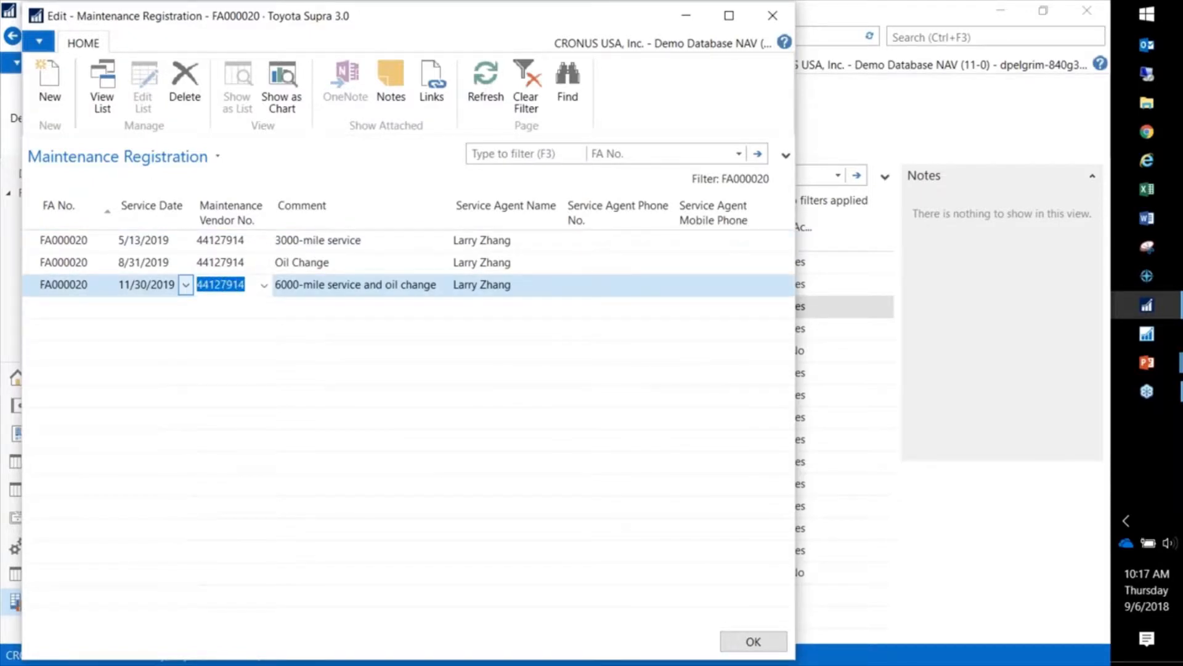
key("Escape")
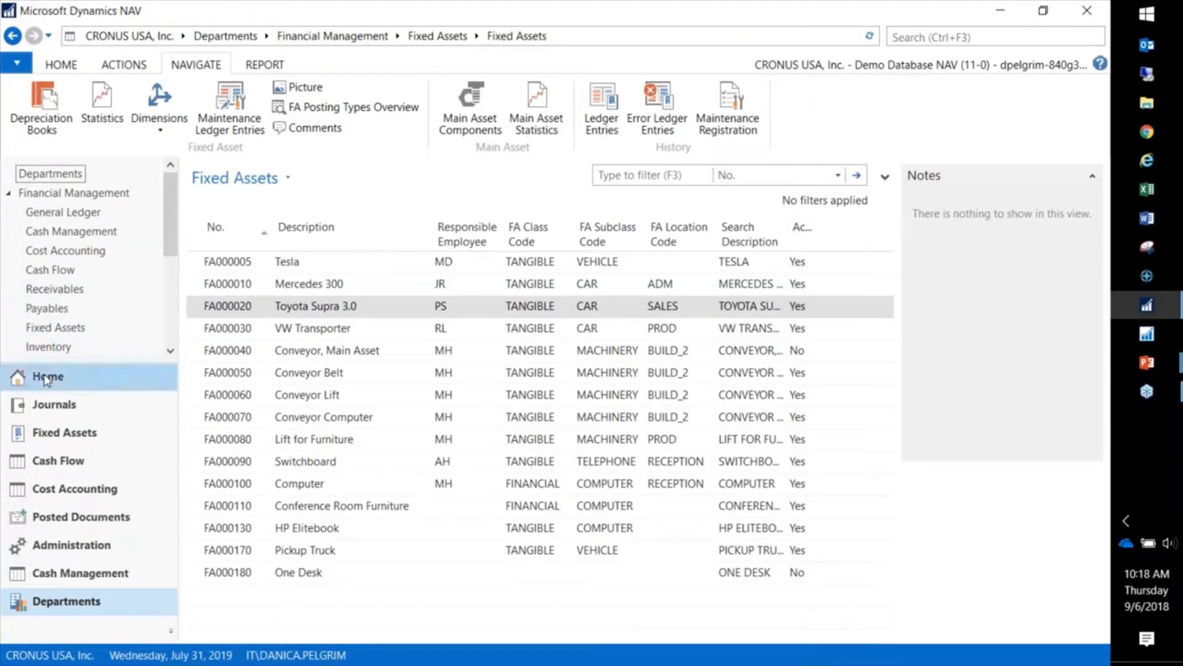
Step: Create a purchase invoice for the vendor Mortimor Car Company with vendor invoice number 7
left_click(43, 375)
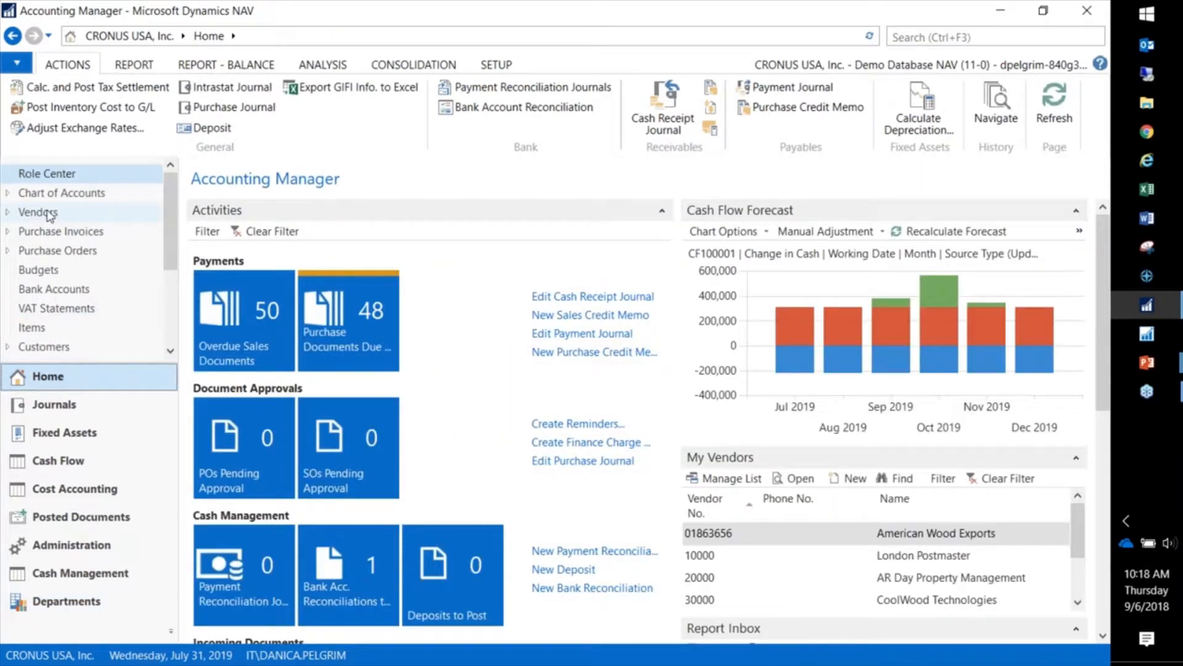
left_click(48, 213)
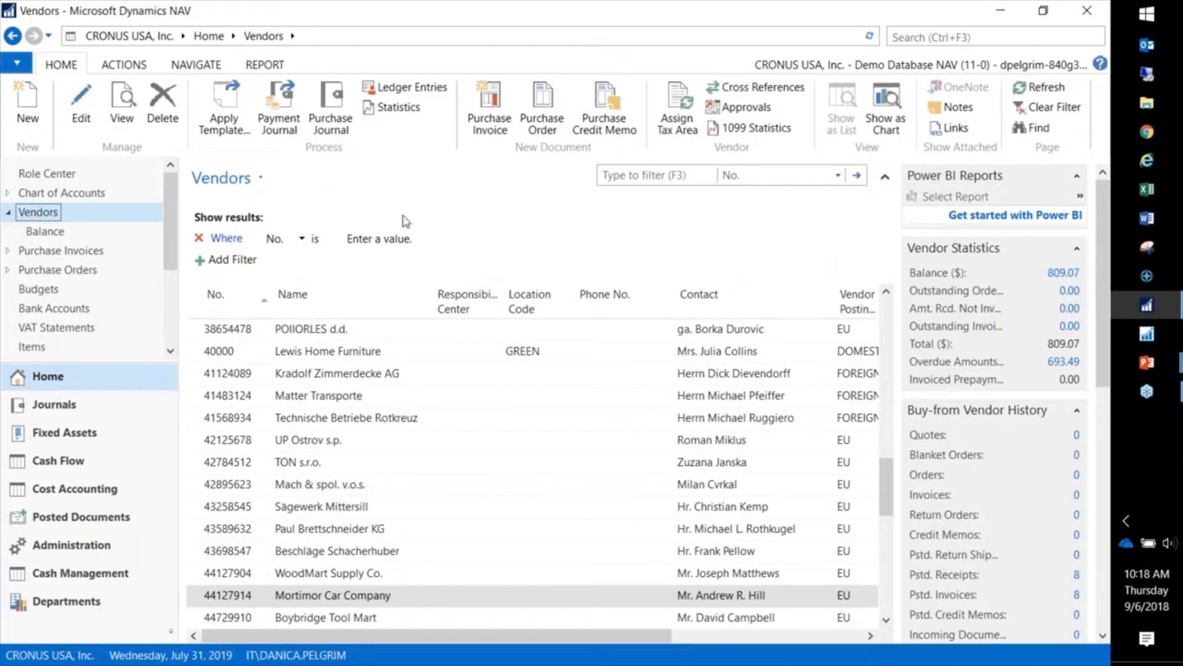
left_click(491, 114)
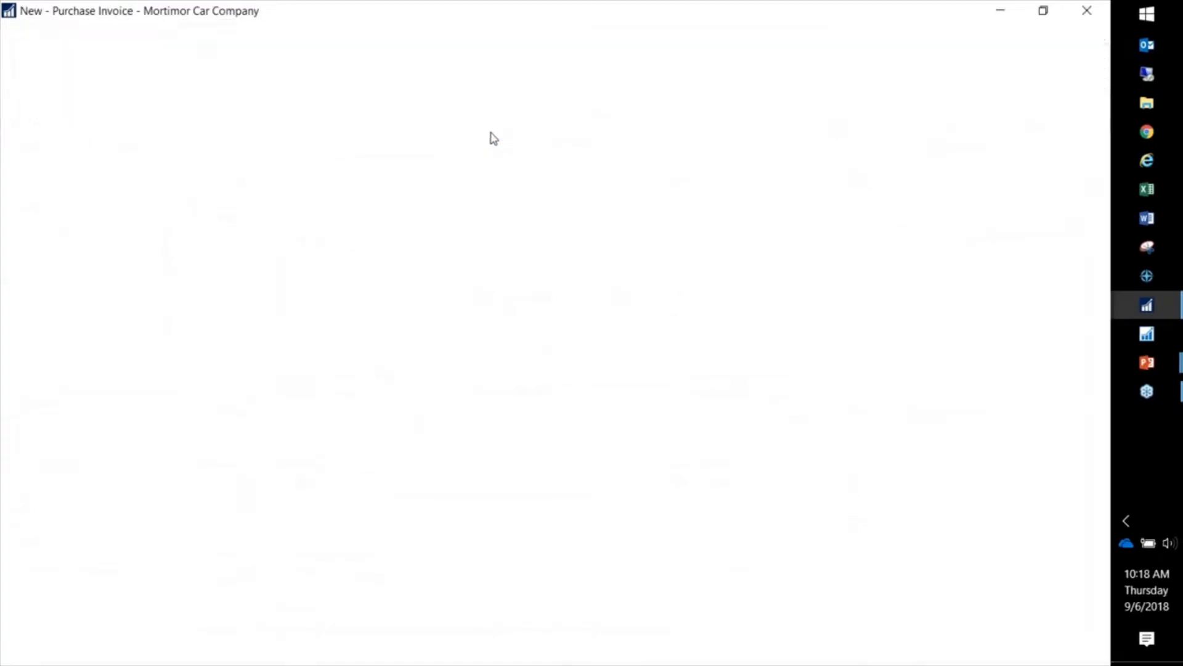
left_click(633, 281)
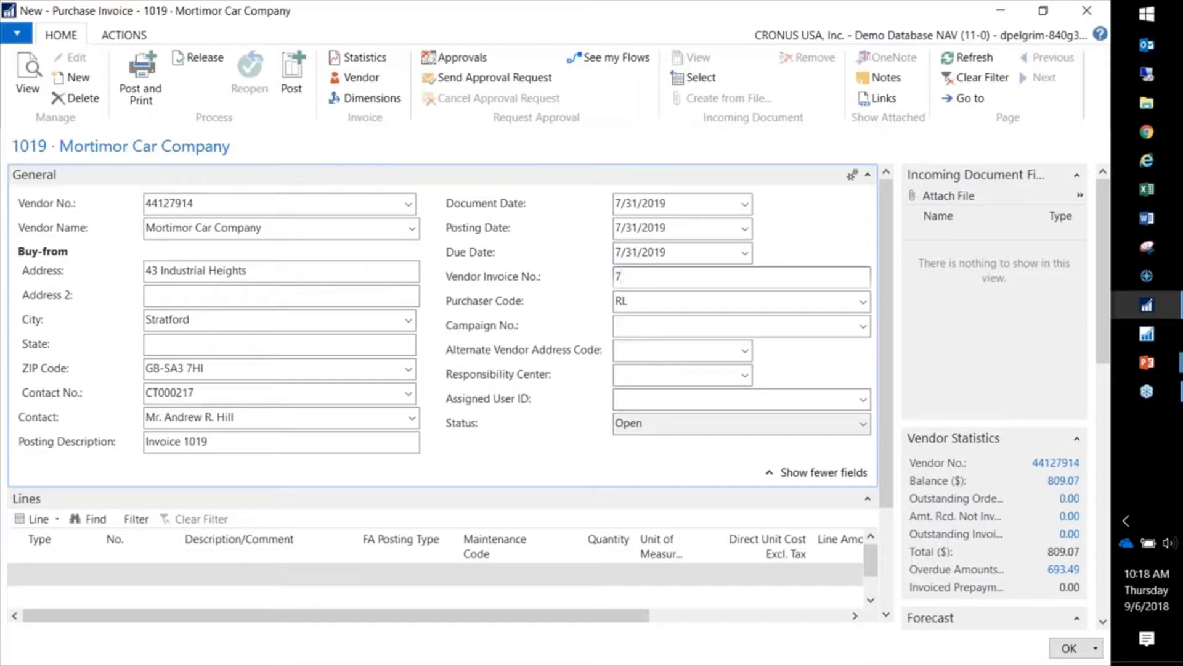
key("Tab")
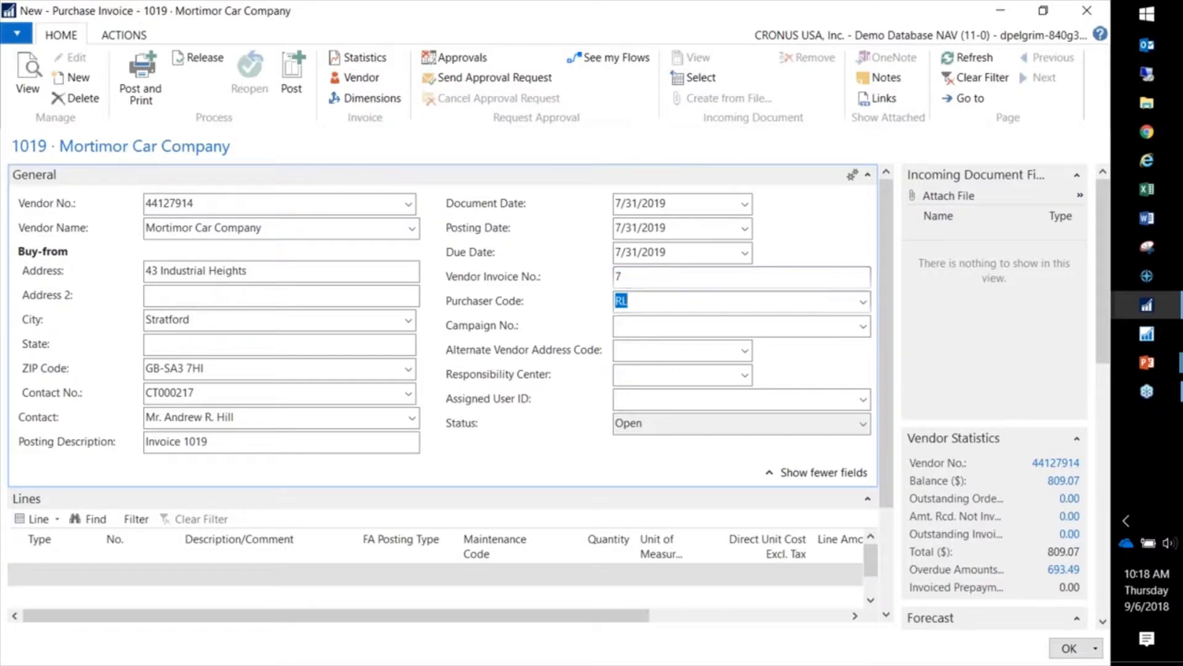
Step: Add a Fixed Asset line for FA000020, Toyota Supra 3.0, with the FA posting type Maintenance
left_click(80, 572)
left_click(92, 574)
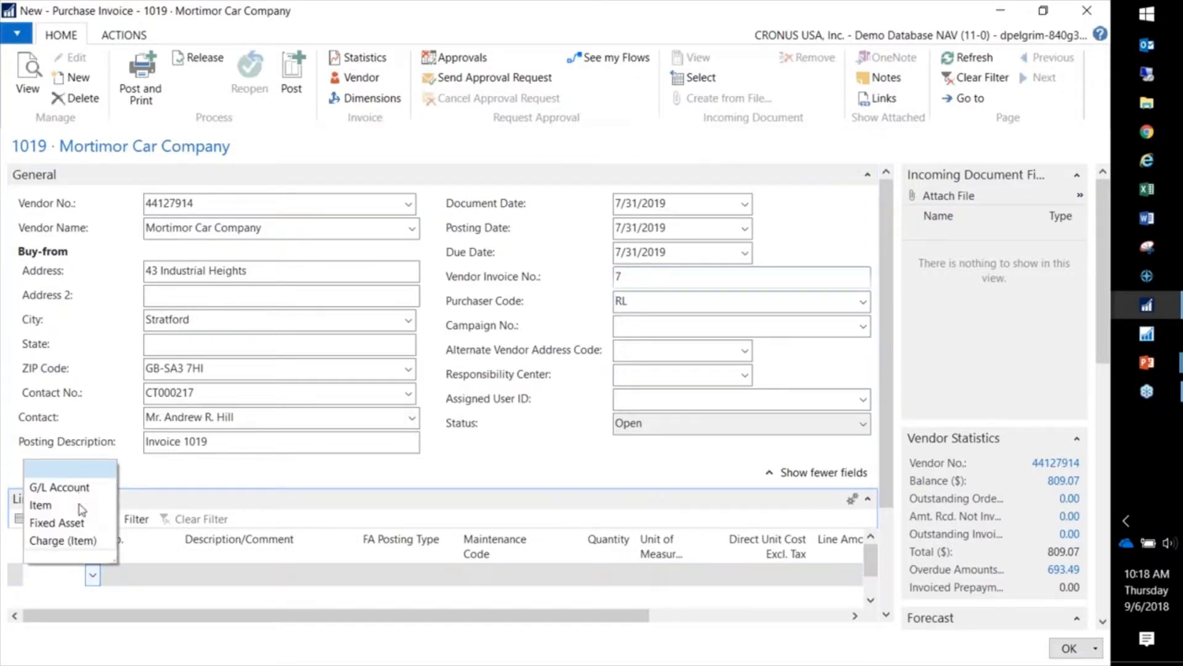
left_click(79, 524)
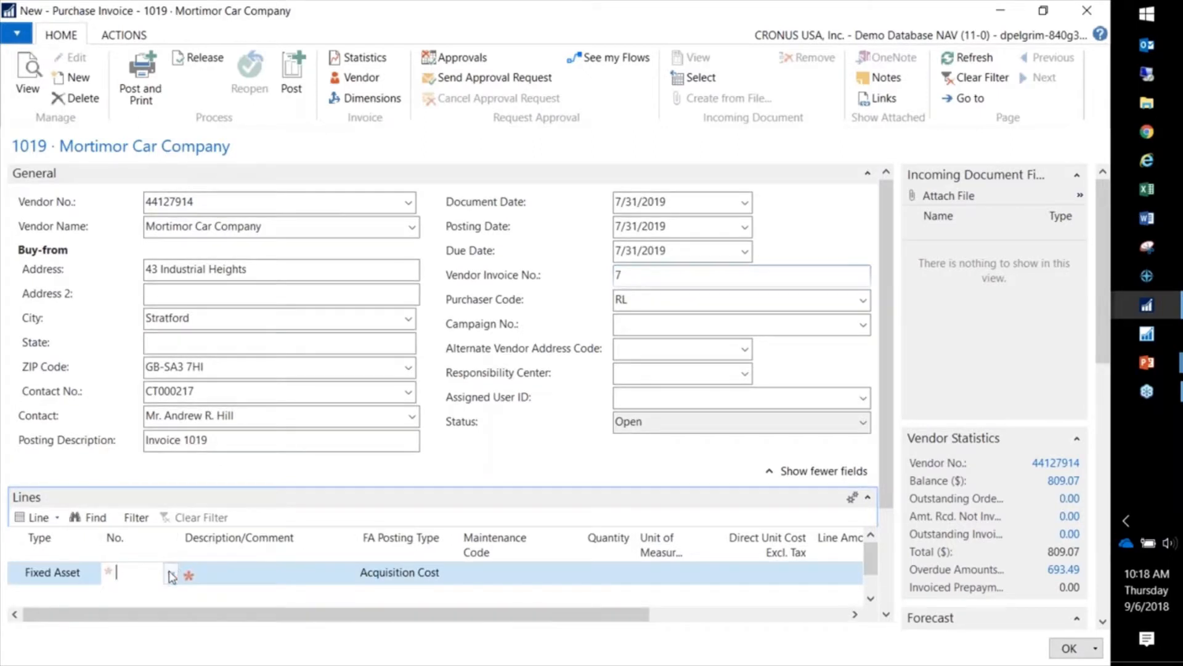
left_click(172, 575)
left_click(142, 436)
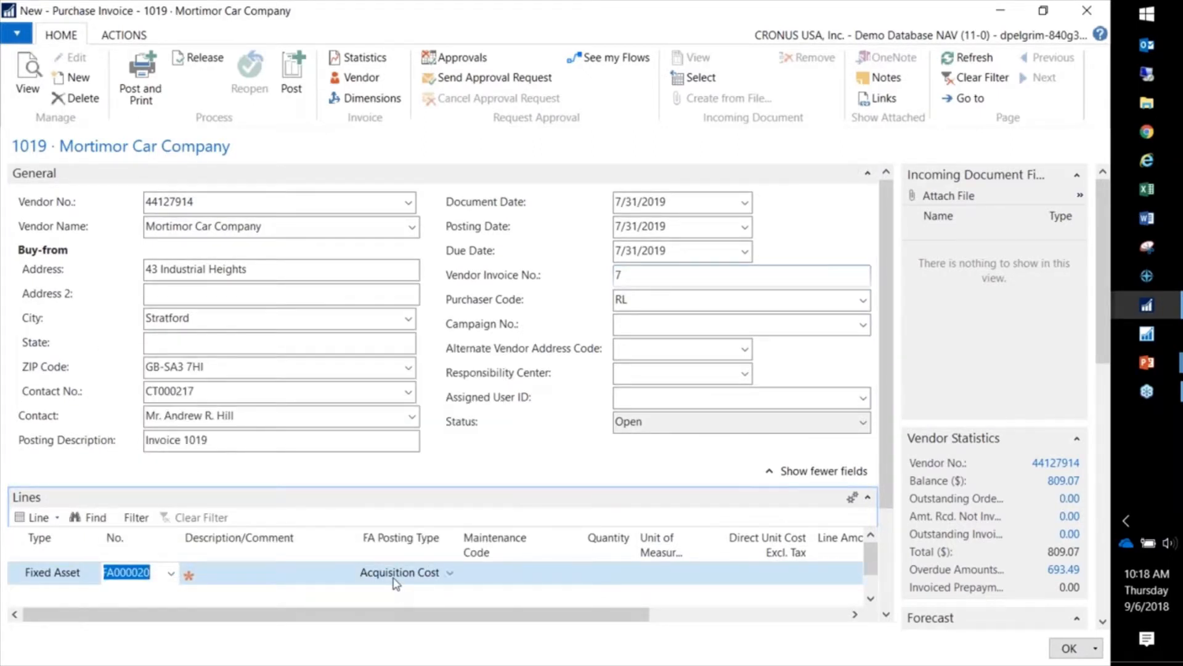
left_click_drag(393, 577, 447, 577)
left_click(448, 576)
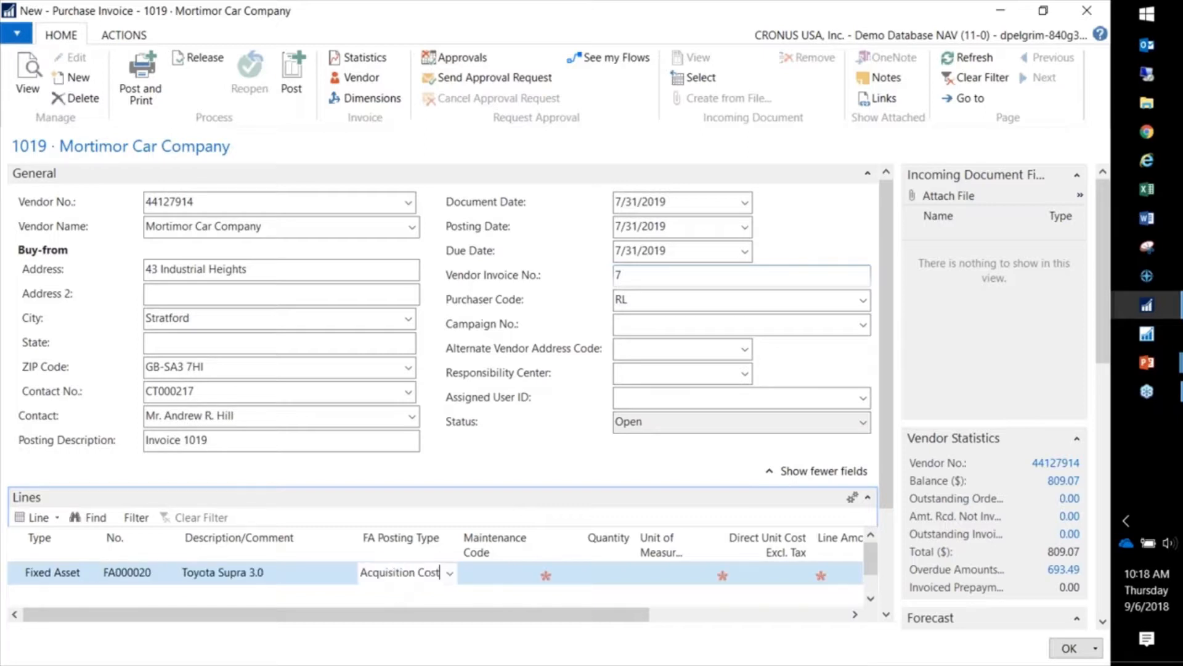
left_click(450, 578)
left_click(402, 632)
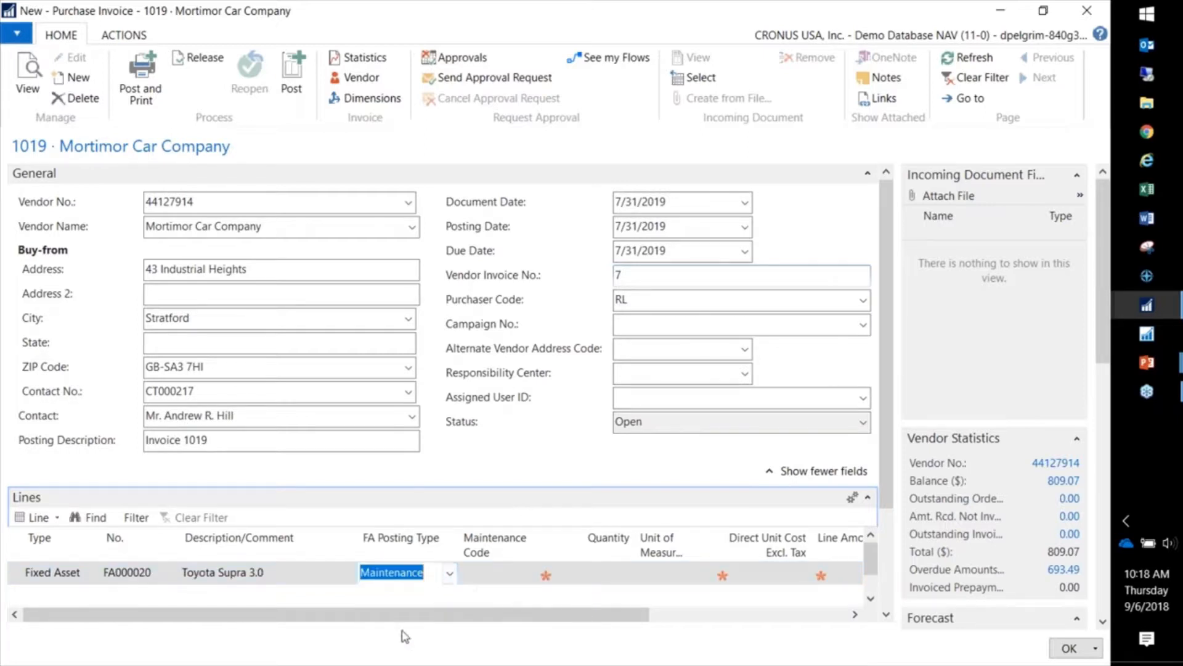
Step: Set the Toyota Supra 3.0 line's maintenance code to TIRES and its quantity to 4
left_click(487, 580)
left_click(528, 575)
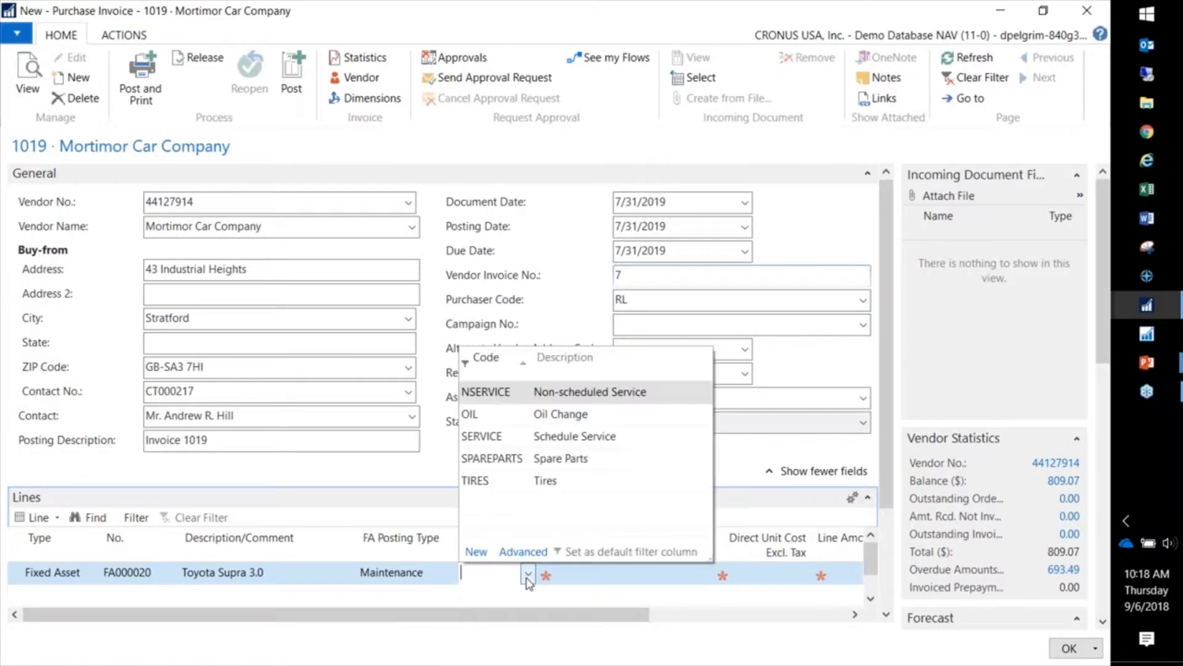
left_click(494, 482)
key("Tab")
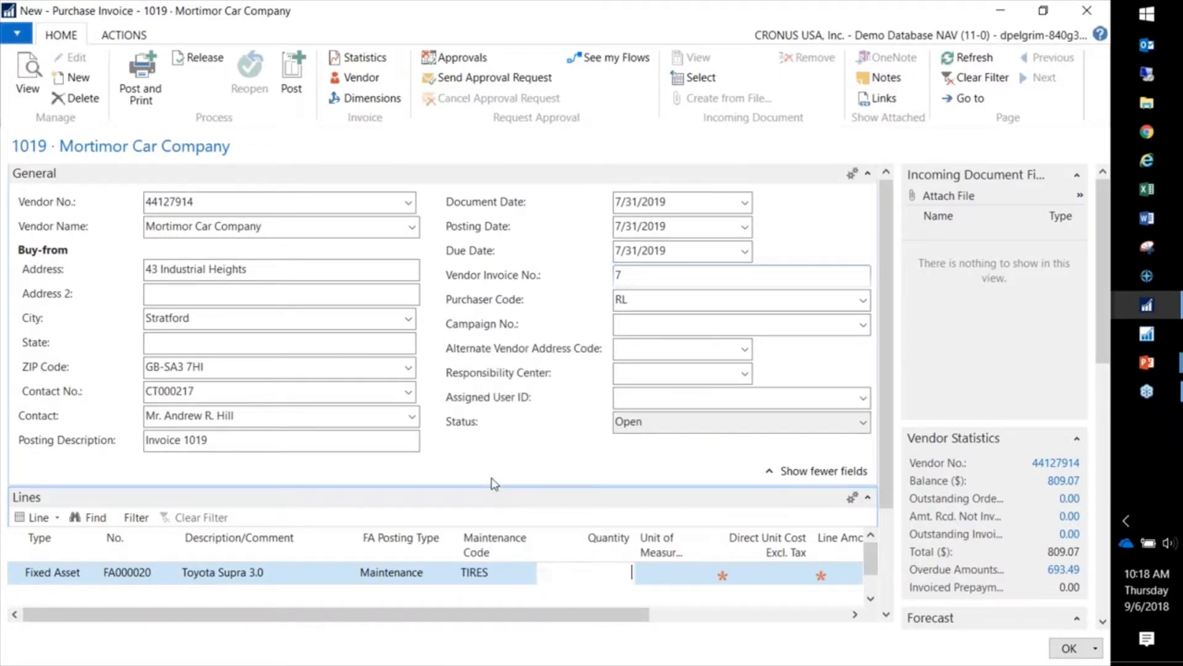
key("Tab")
key("Tab")
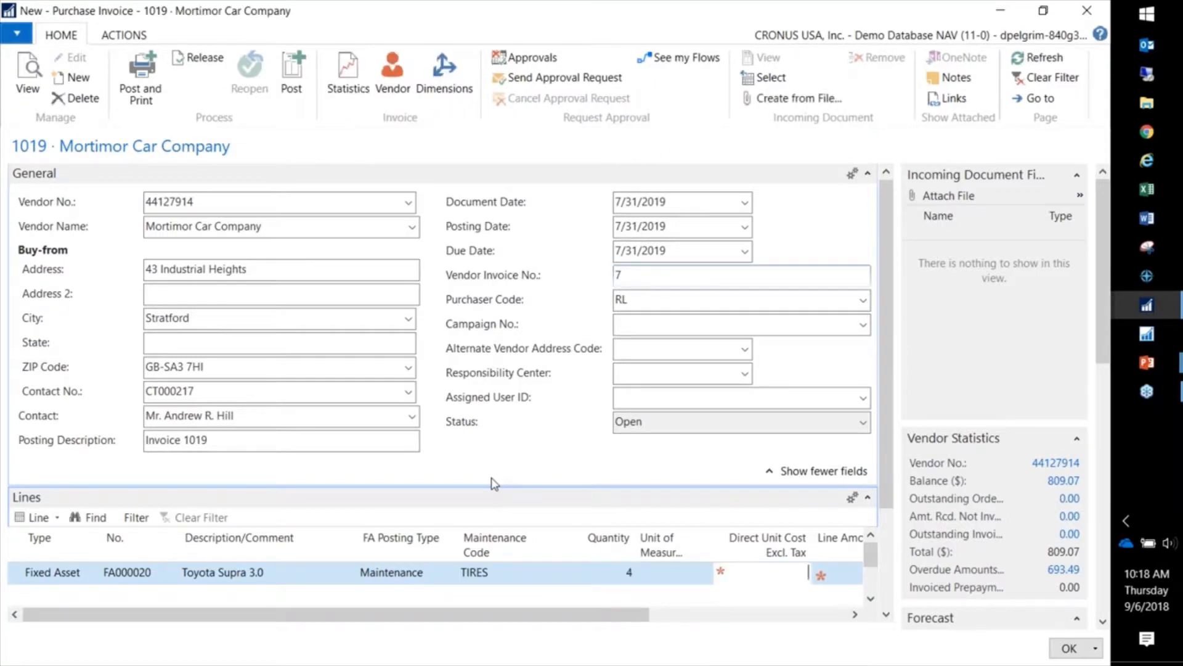
Step: Set the TIRES maintenance line's direct unit cost to 250 and post the purchase invoice without opening the posted document
type("250")
key("Tab")
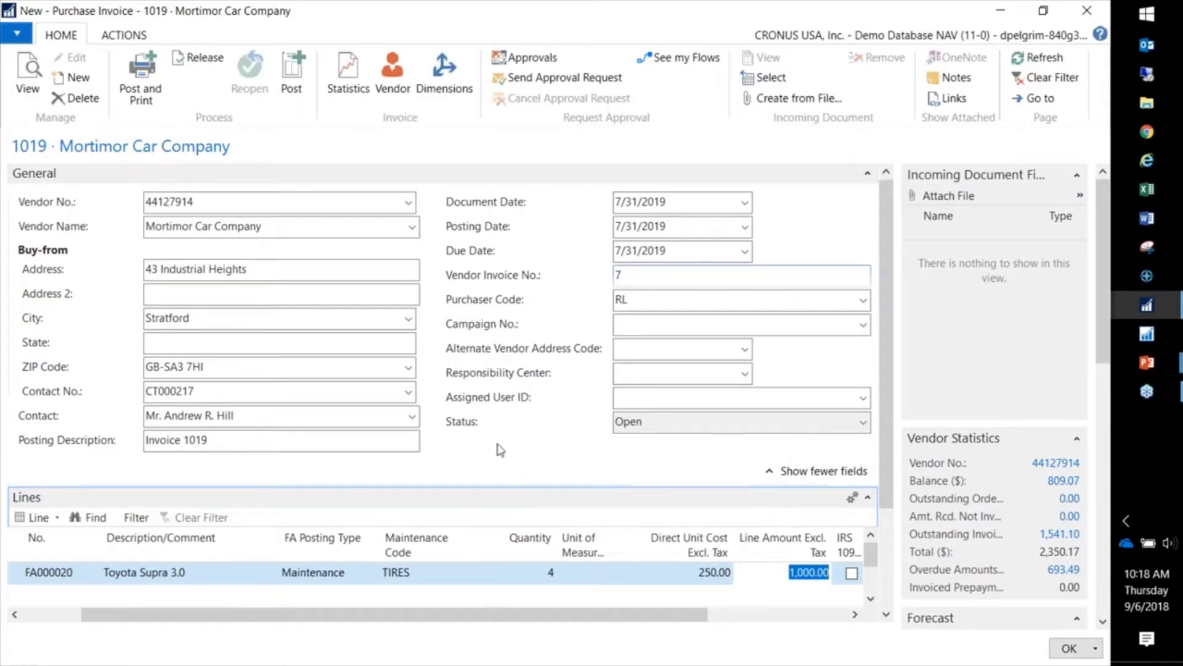
left_click(290, 83)
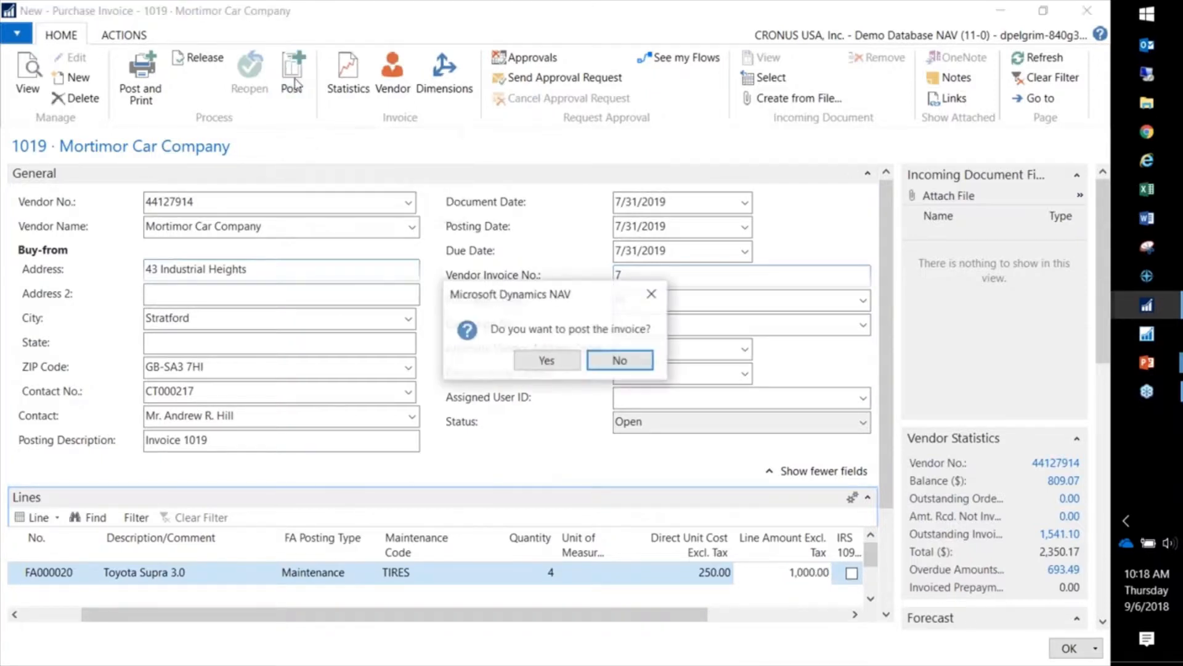
left_click(560, 362)
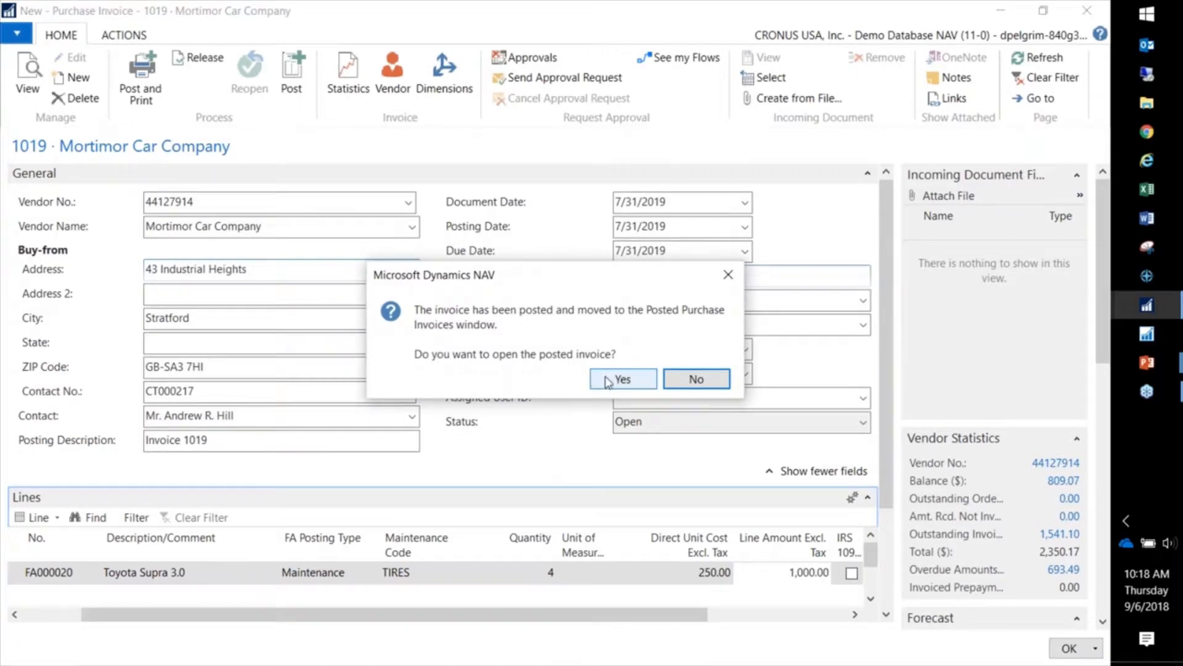
left_click(695, 378)
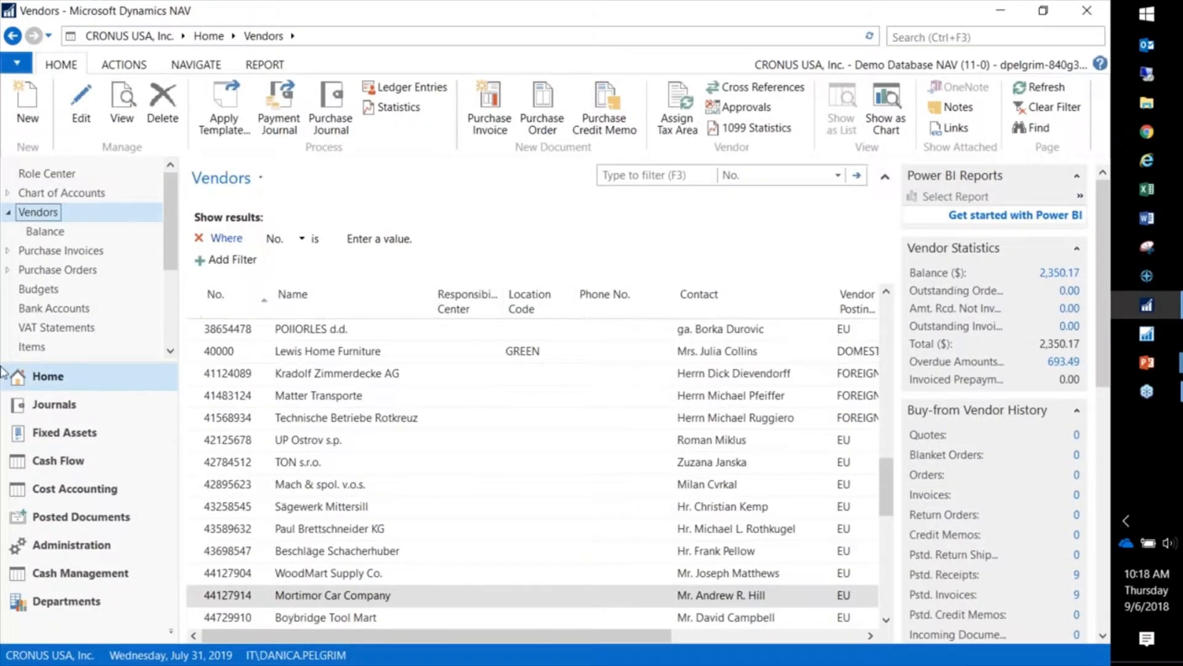
Step: Review the Toyota Supra 3.0's maintenance ledger entries from the fixed assets list, checking the maintenance codes of invoices 1019 and 1016
left_click(12, 35)
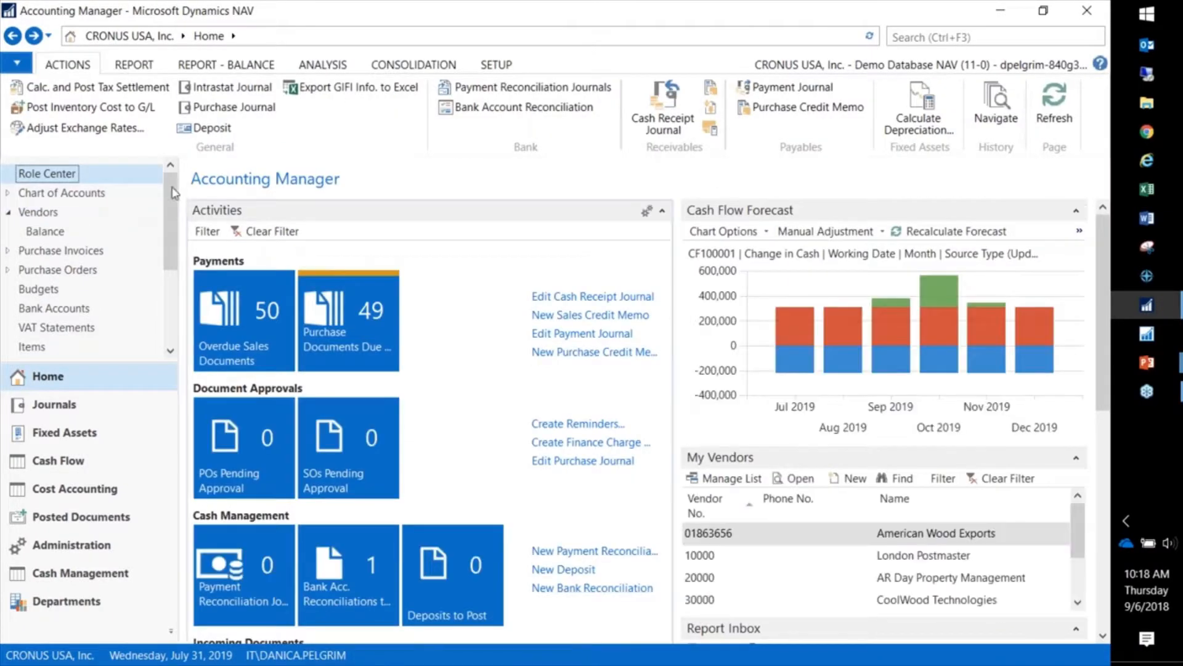
left_click(65, 432)
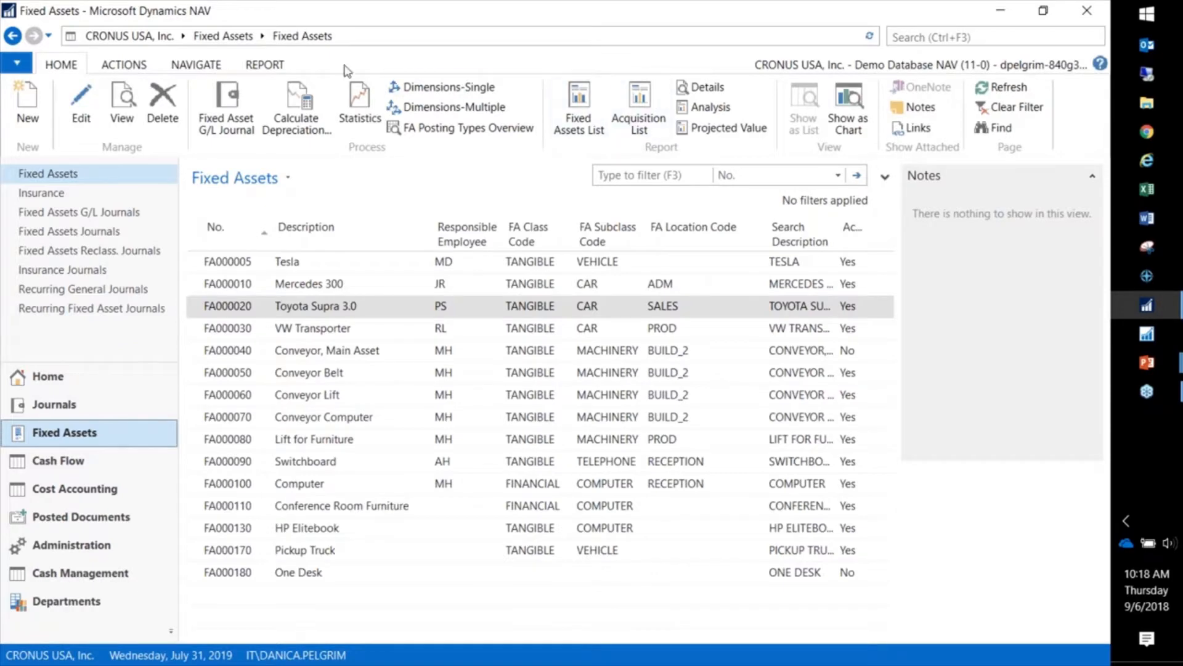
left_click(217, 65)
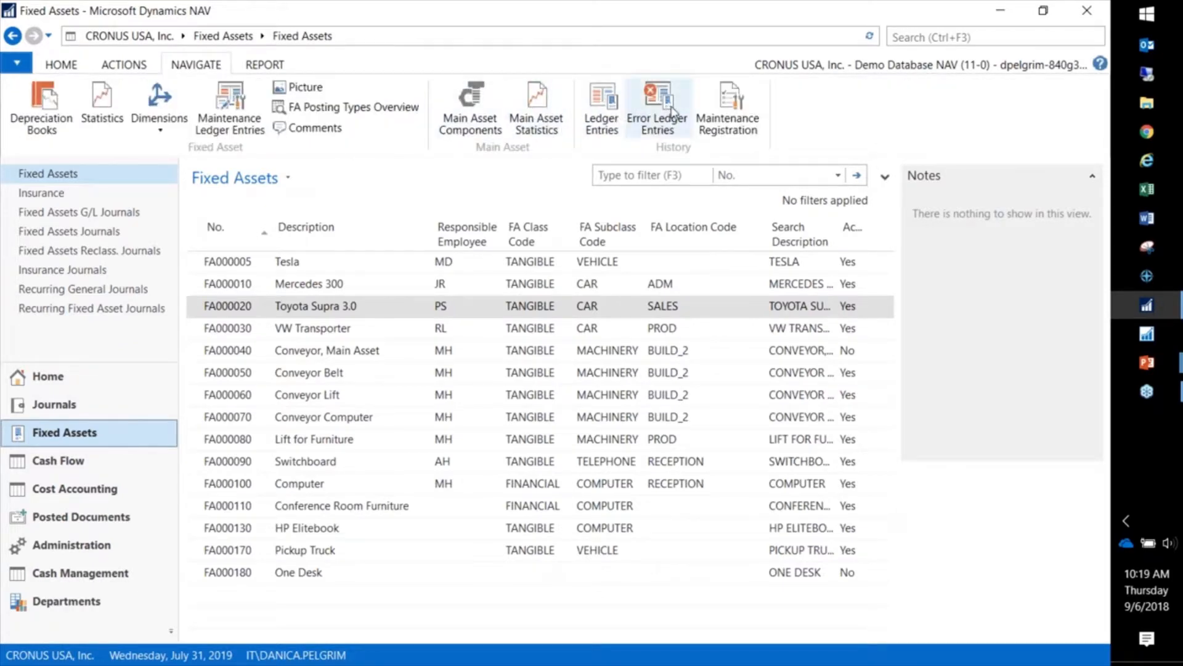
left_click(230, 118)
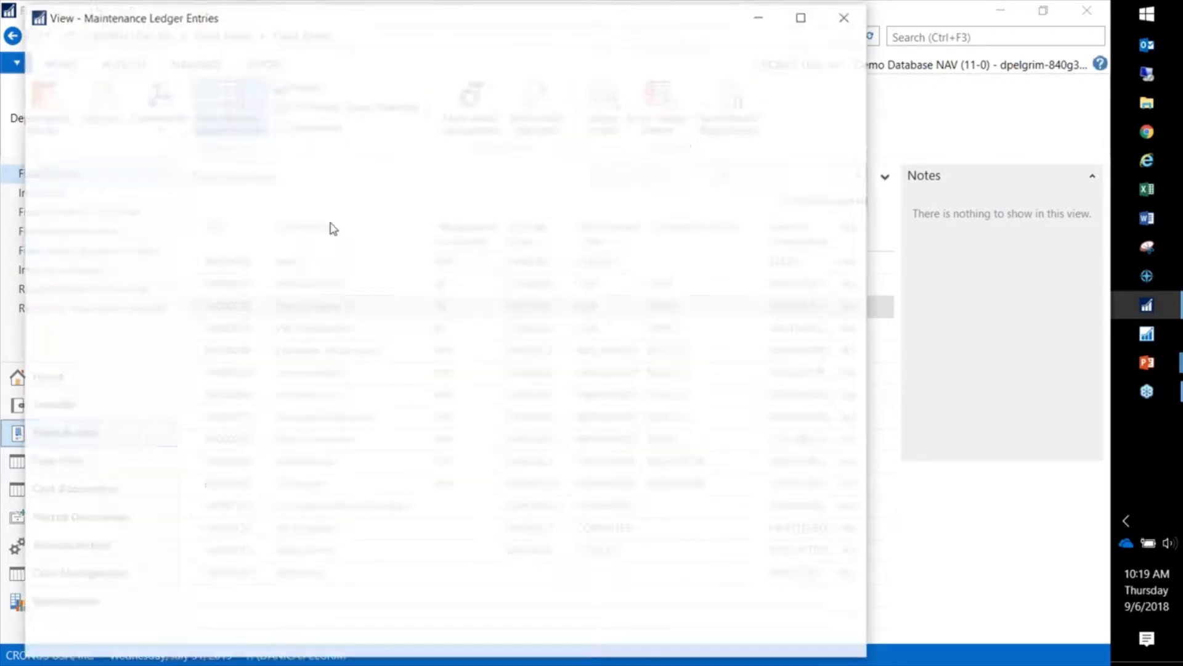
left_click(334, 330)
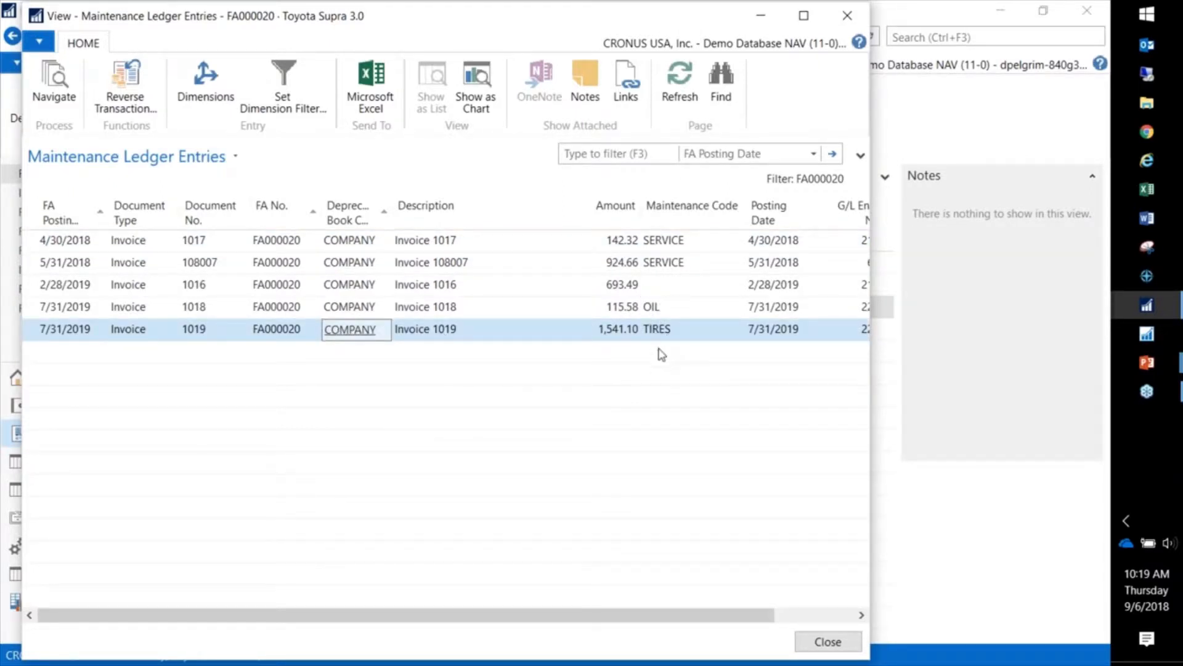
left_click(659, 287)
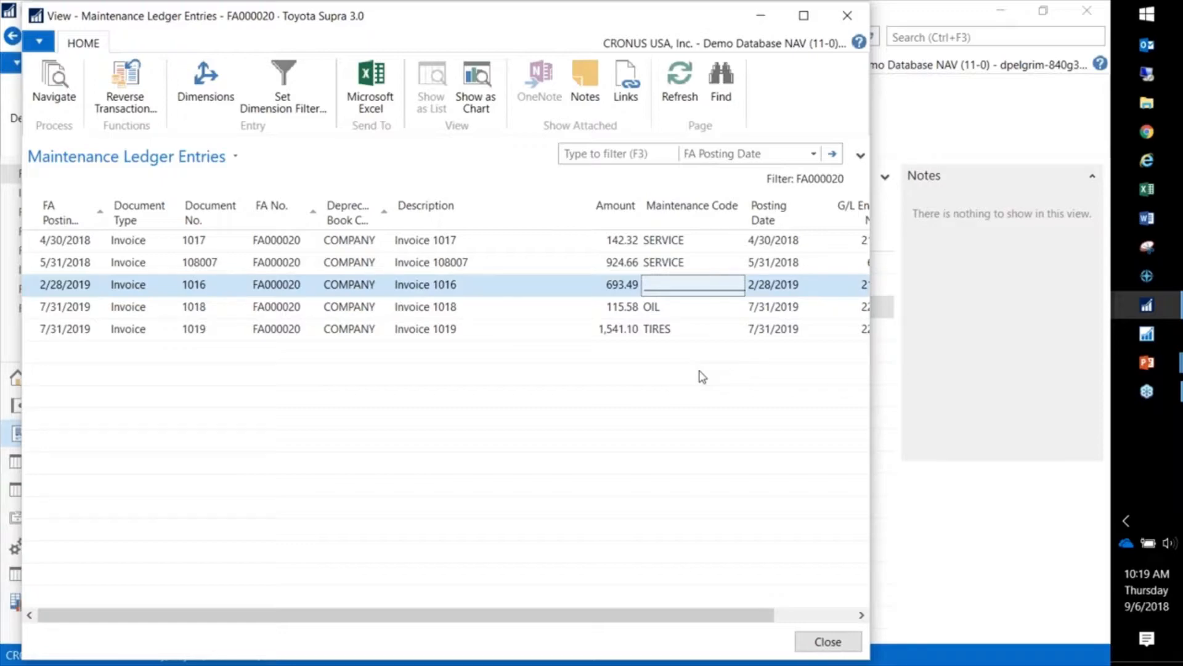
key("Escape")
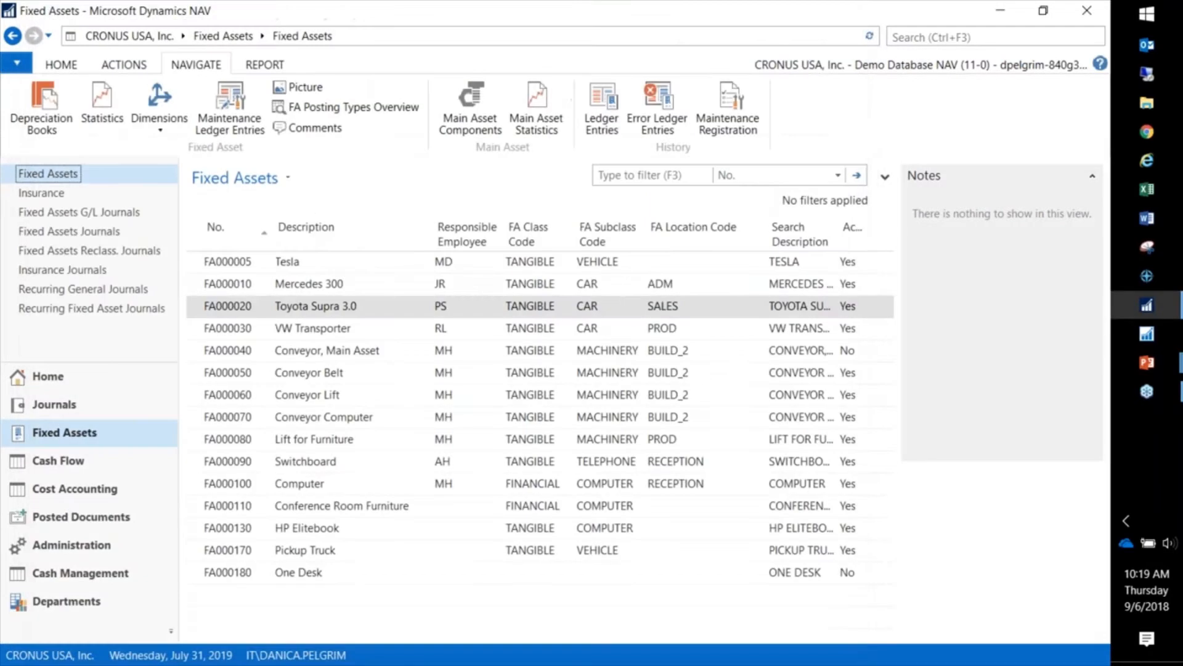
Step: Review the Toyota Supra 3.0's FA ledger entries for acquisition cost and depreciation, then close the list
left_click(599, 108)
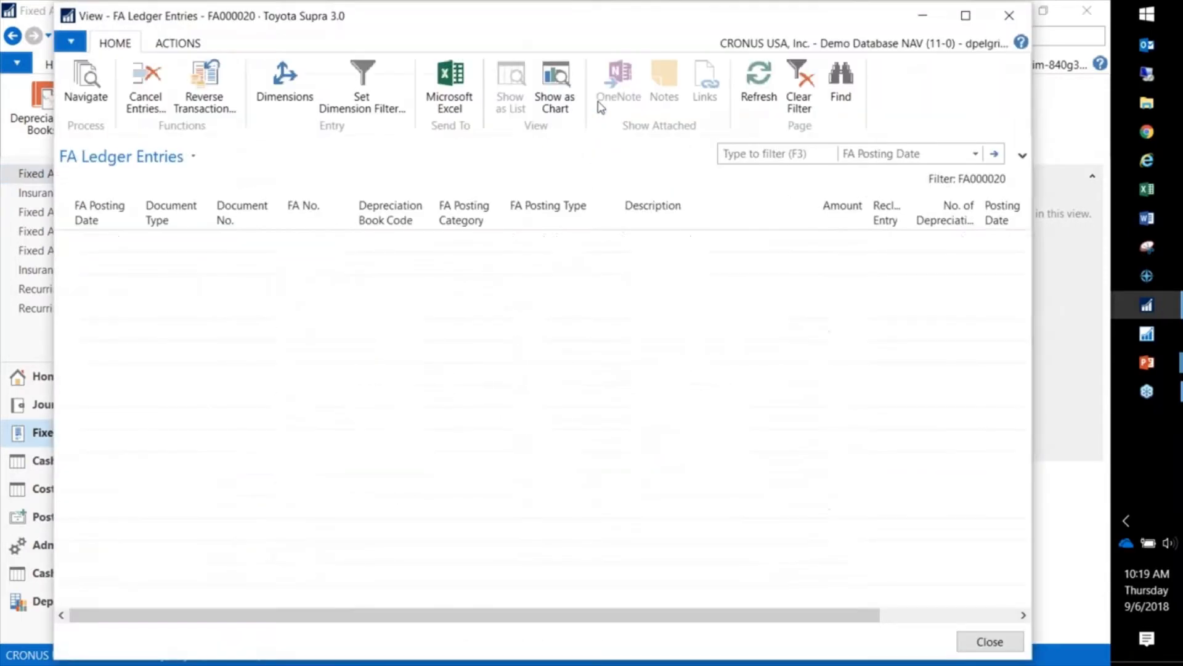
left_click_drag(510, 21, 523, 53)
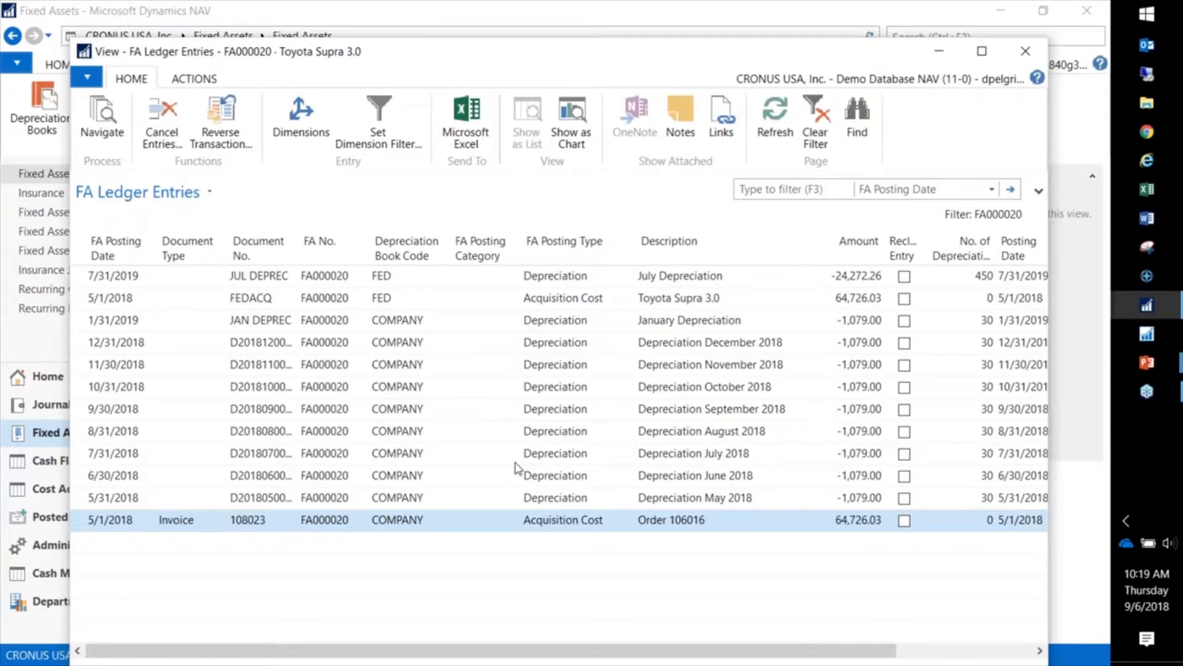
key("Escape")
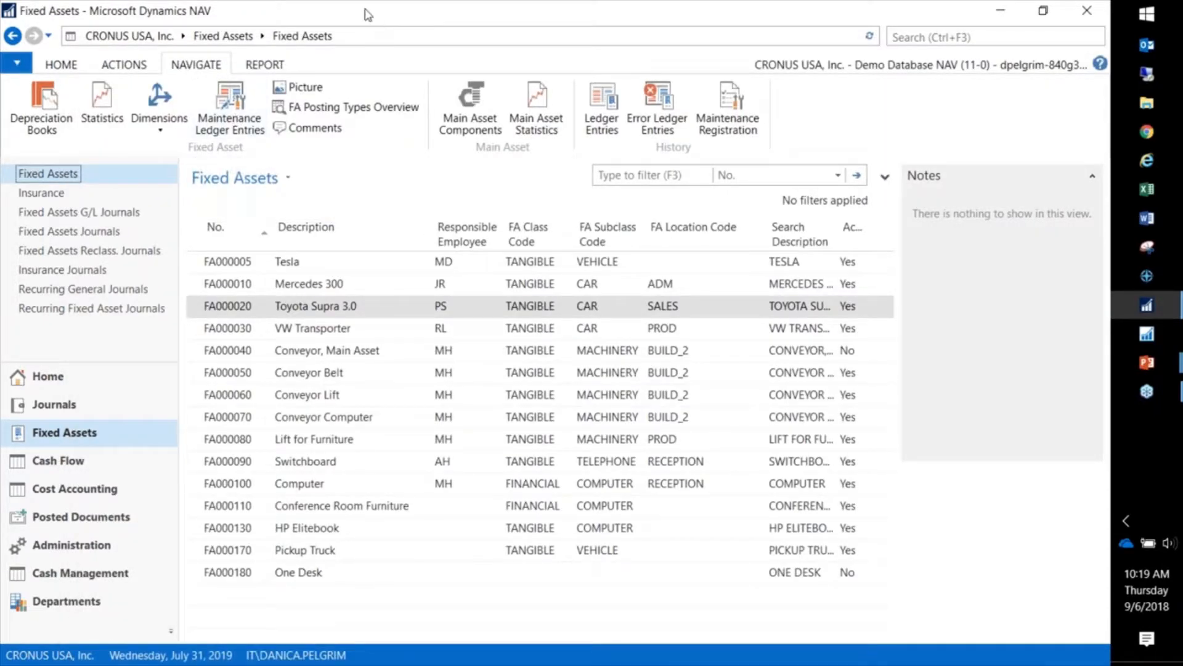
left_click_drag(368, 11, 1182, 93)
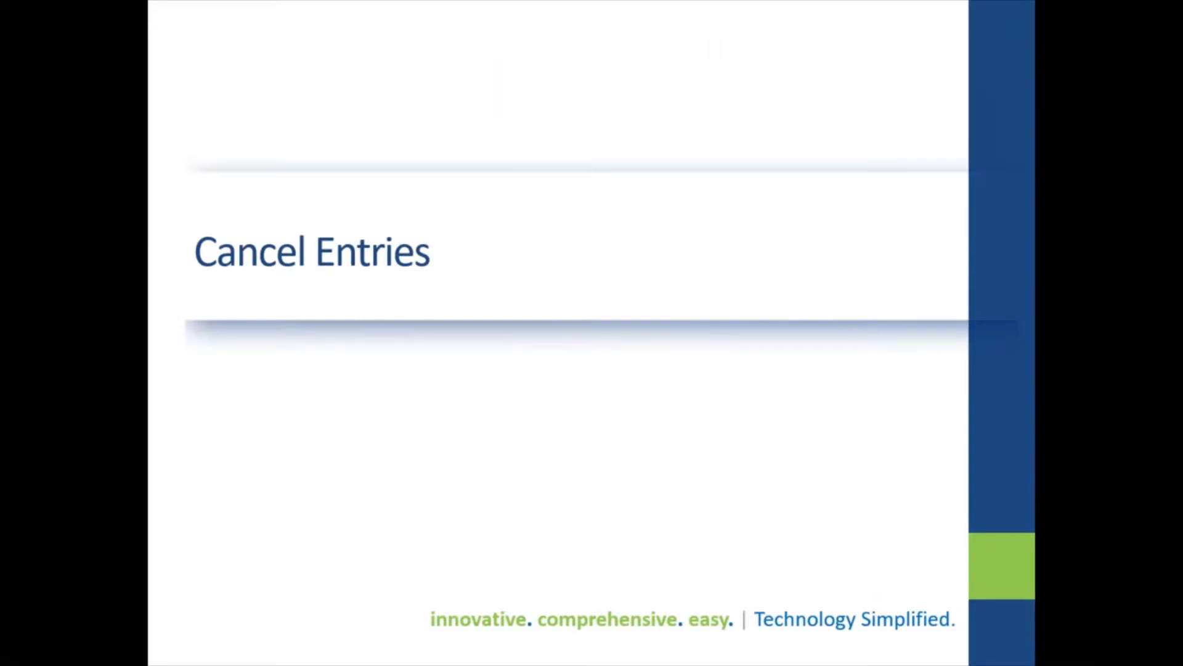
key("Right")
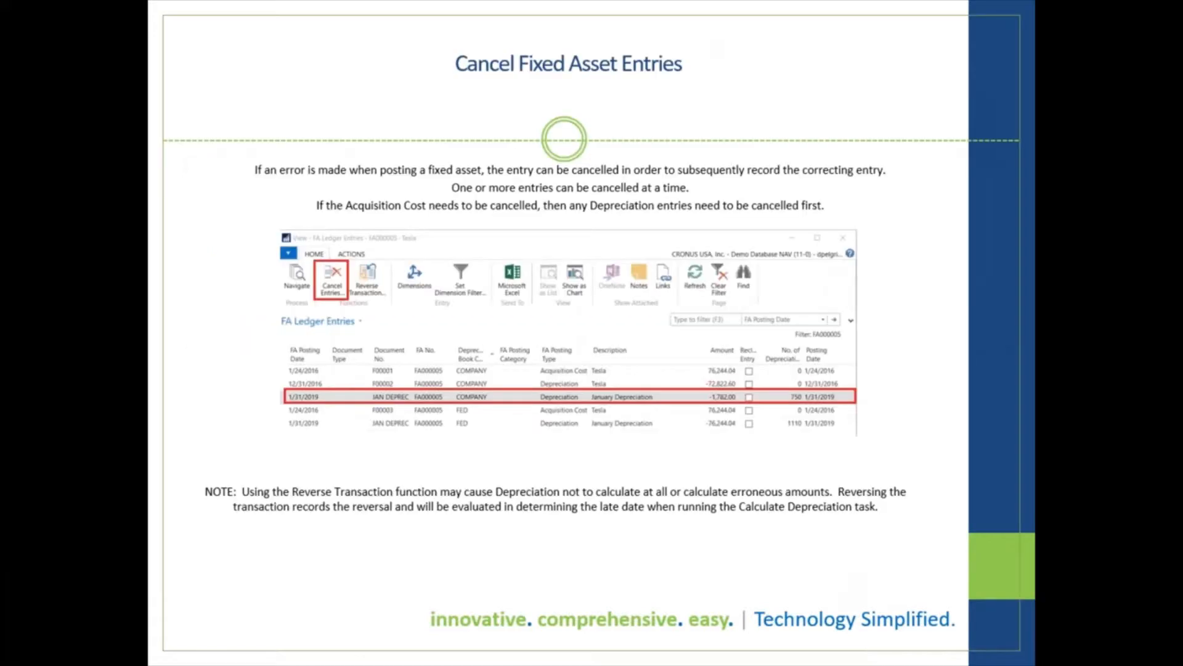
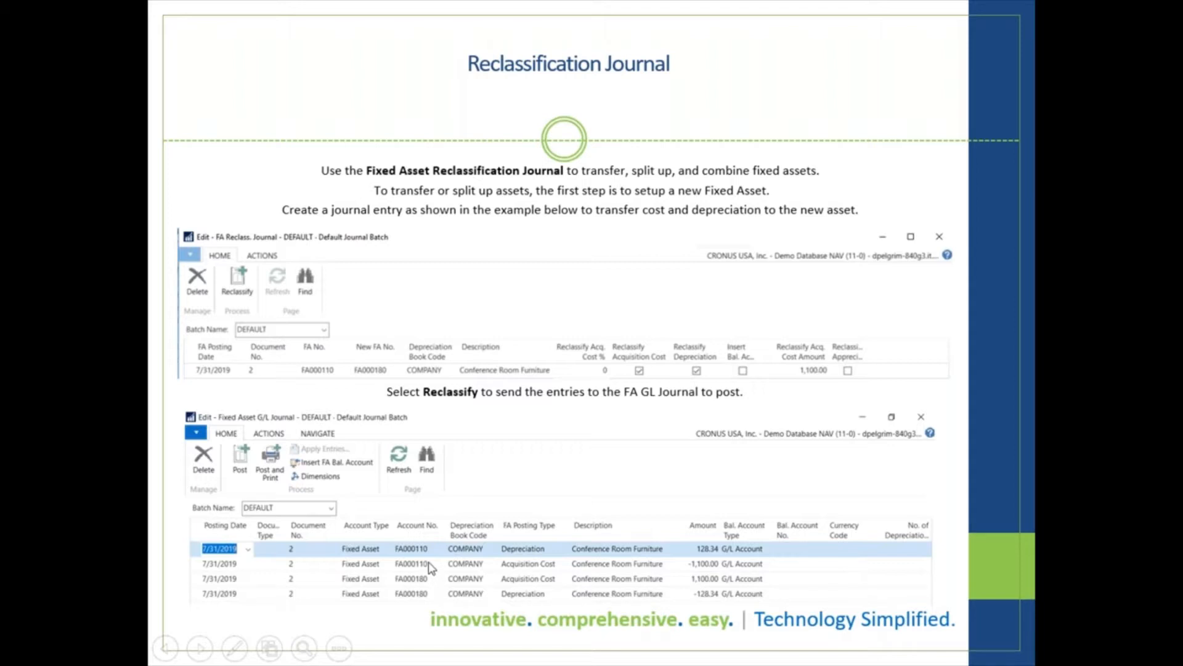
right_click(587, 405)
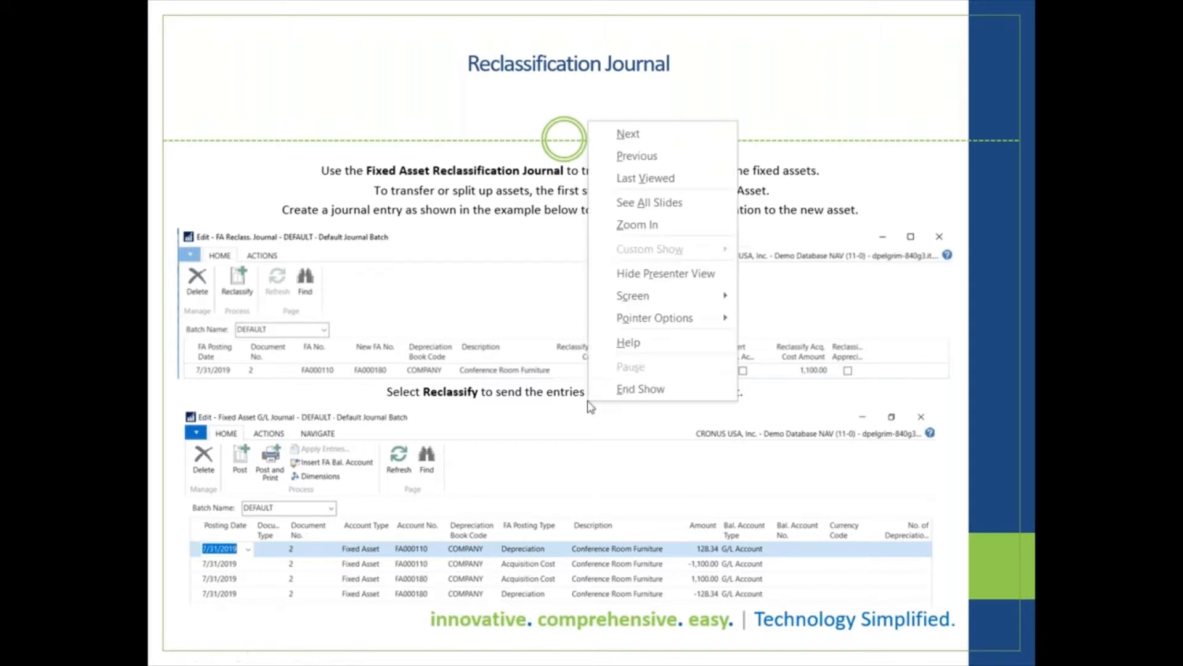
left_click(664, 470)
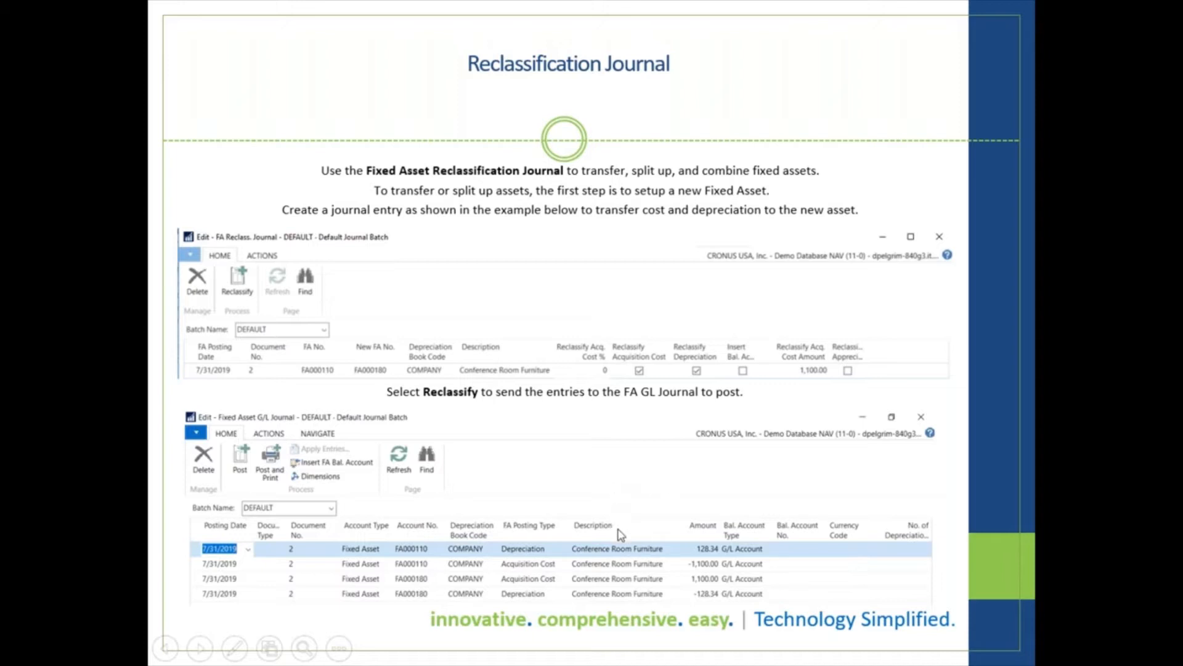
left_click(728, 595)
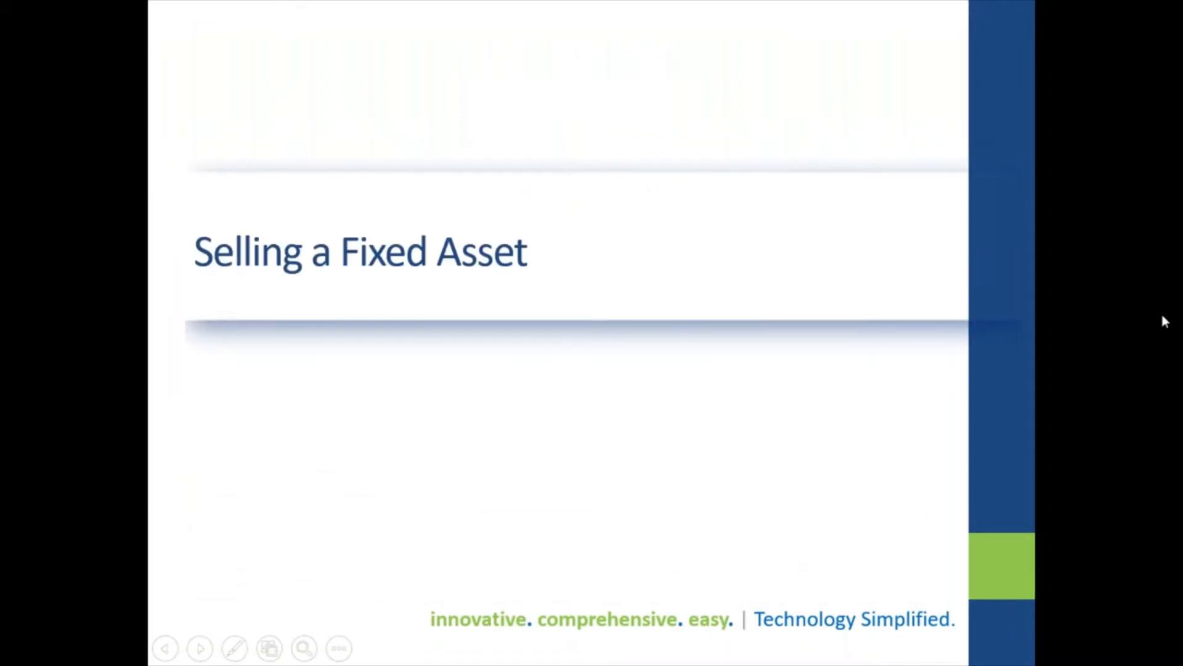
Step: Switch back to Dynamics NAV and open the Fixed Asset Reclassification Journal to check the line transferring cost from FA000110 to FA000180
left_click(1146, 307)
double_click(787, 67)
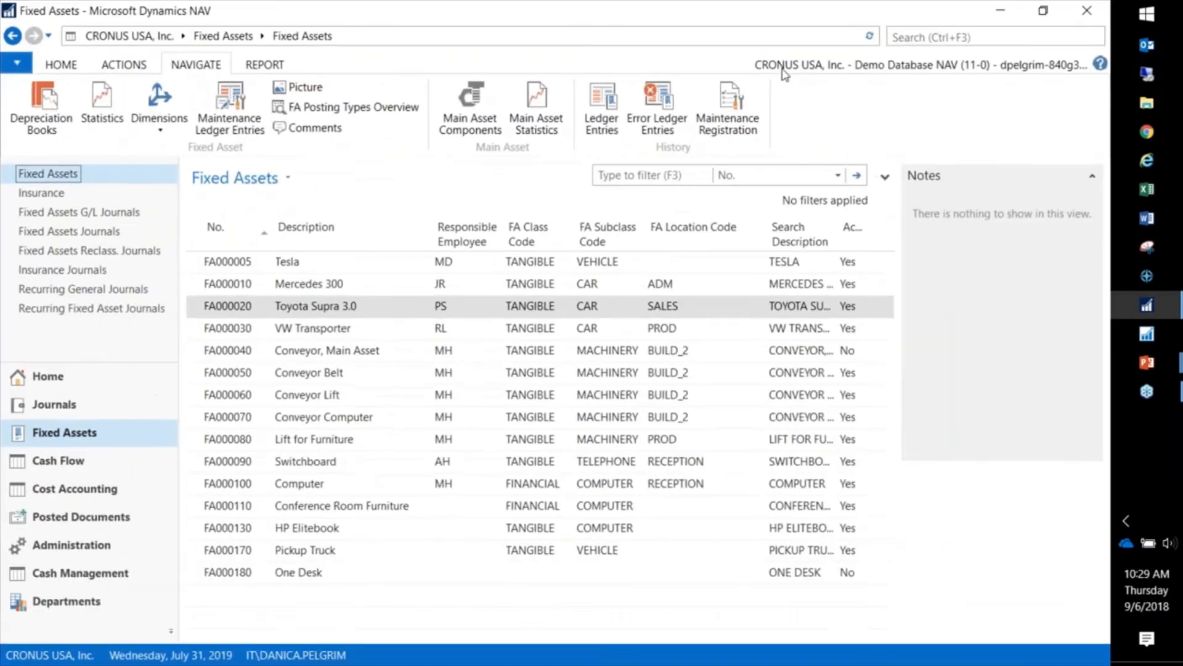
left_click(222, 574)
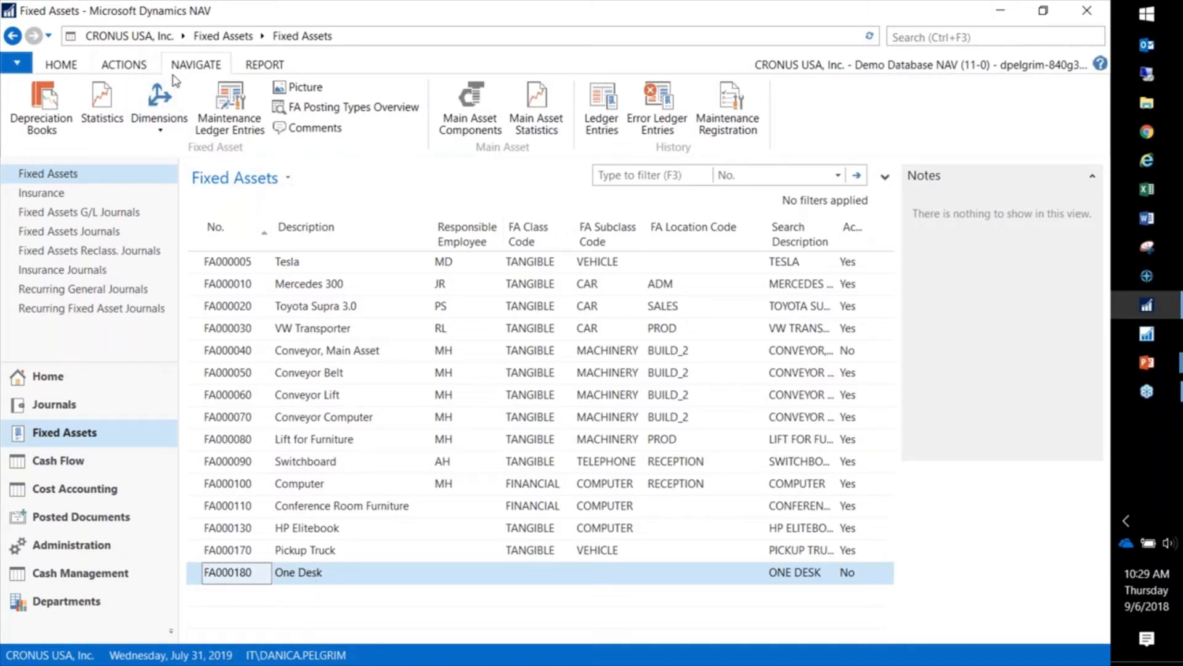
left_click(123, 66)
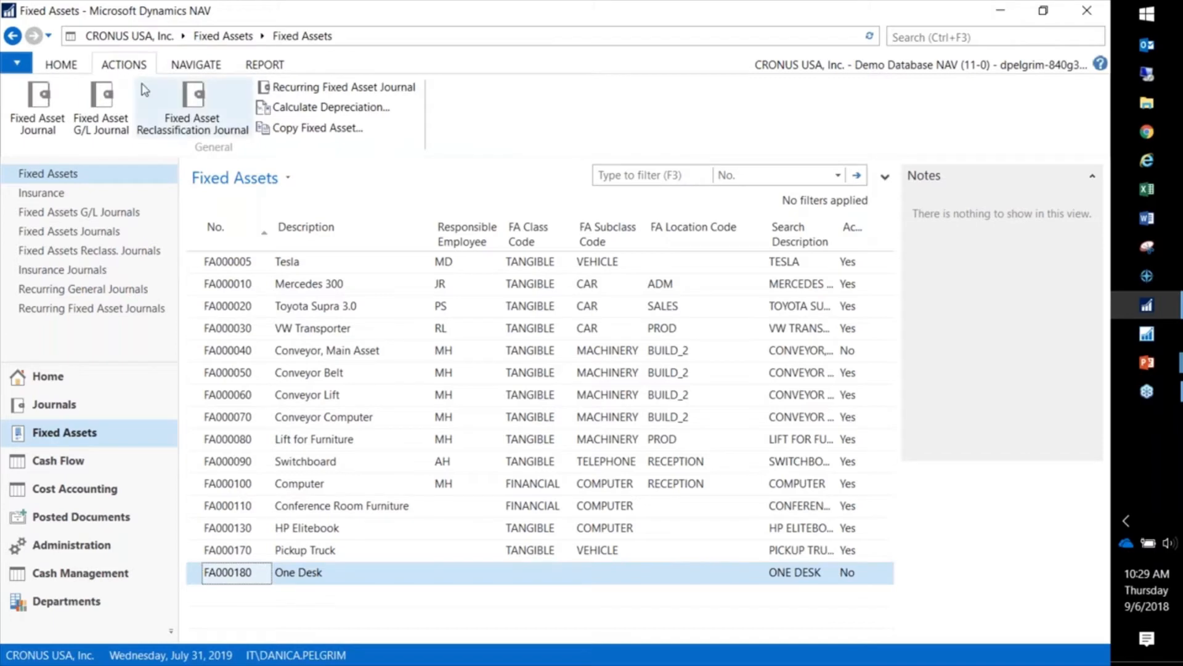
left_click(199, 99)
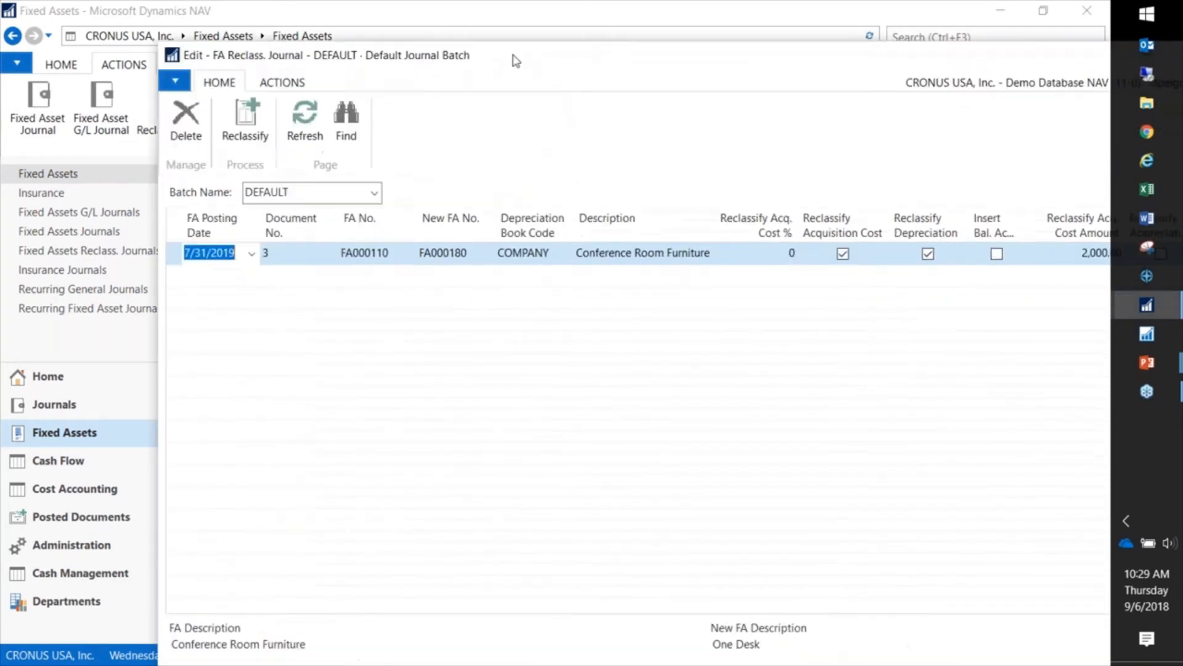
left_click_drag(517, 60, 461, 44)
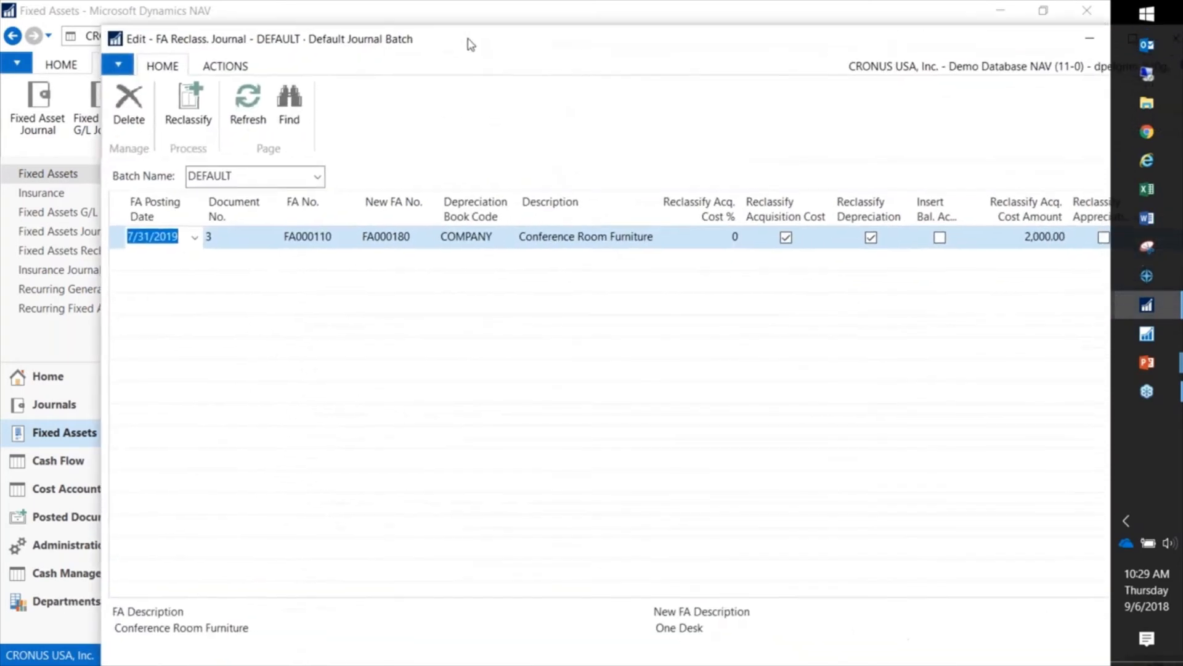
left_click(333, 238)
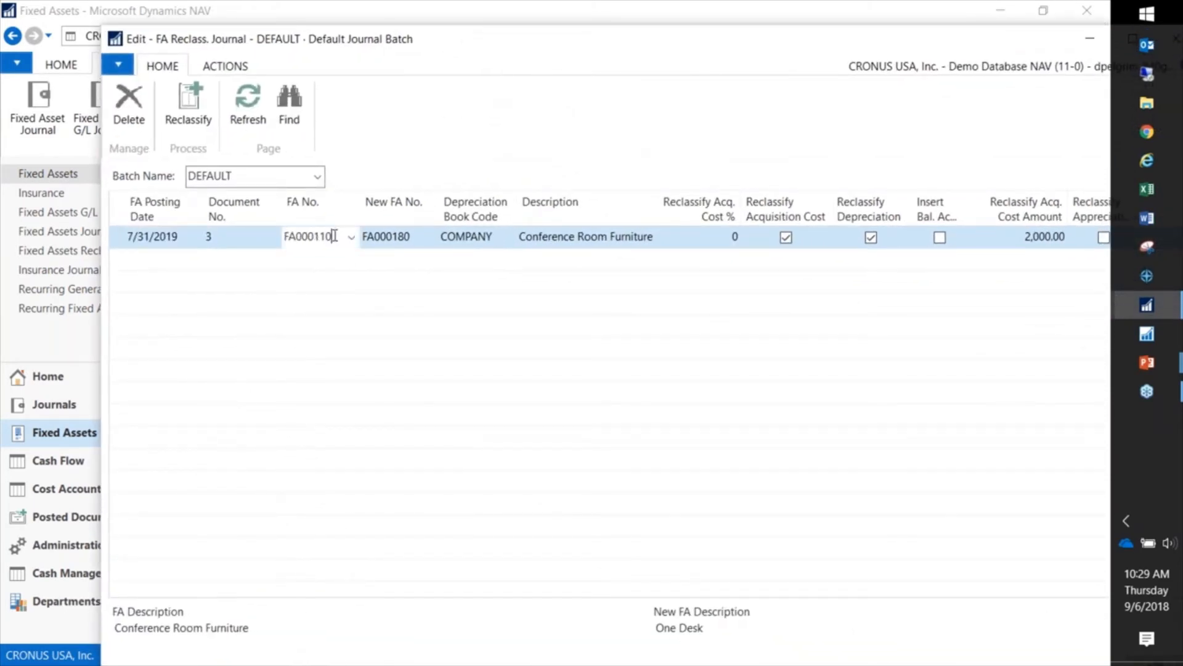
left_click(387, 239)
left_click_drag(758, 44, 644, 45)
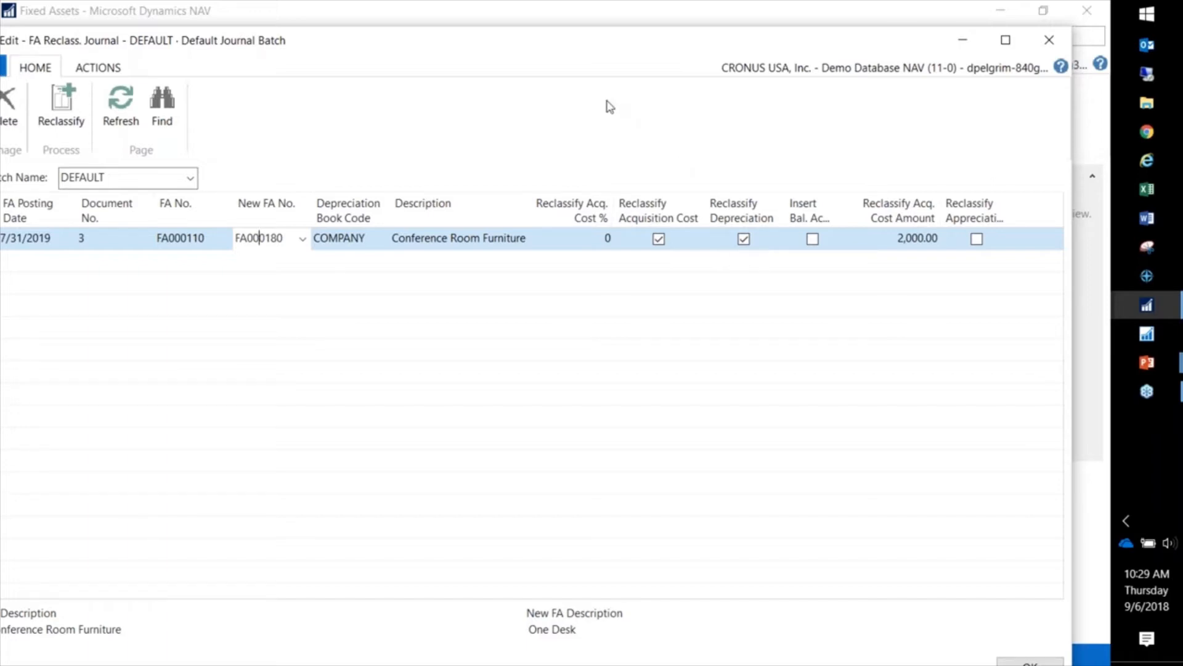
left_click_drag(552, 45, 623, 46)
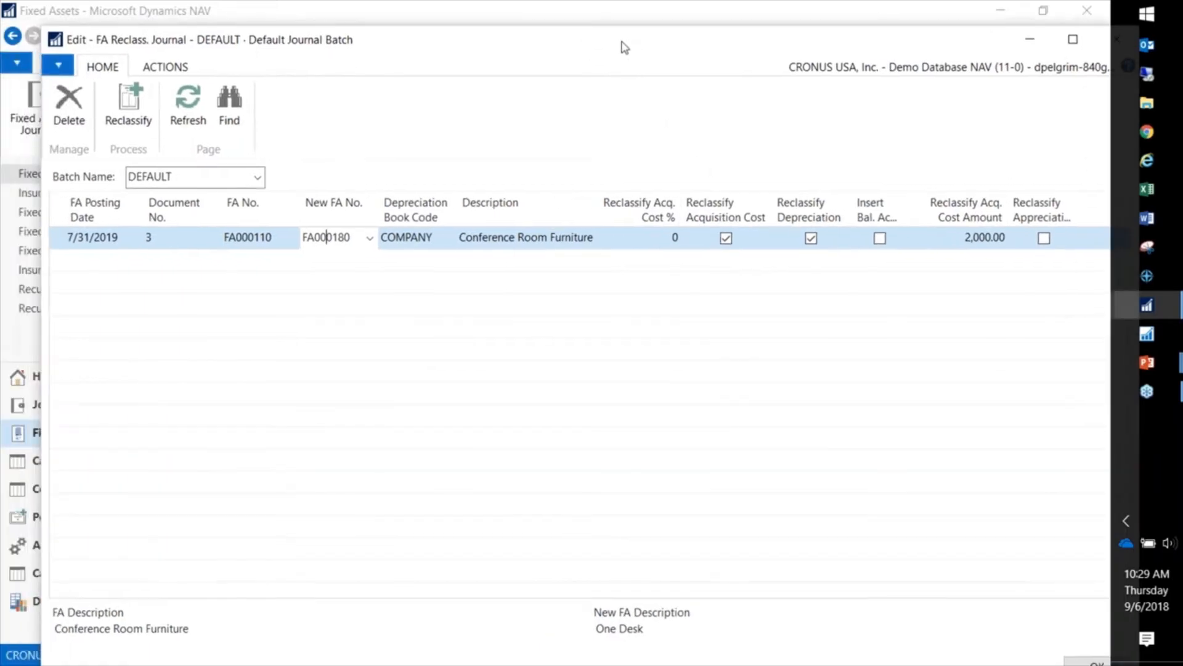
Step: Reclassify the journal line moving Conference Room Furniture FA000110 to One Desk FA000180, and close the reclassification journal
left_click(153, 126)
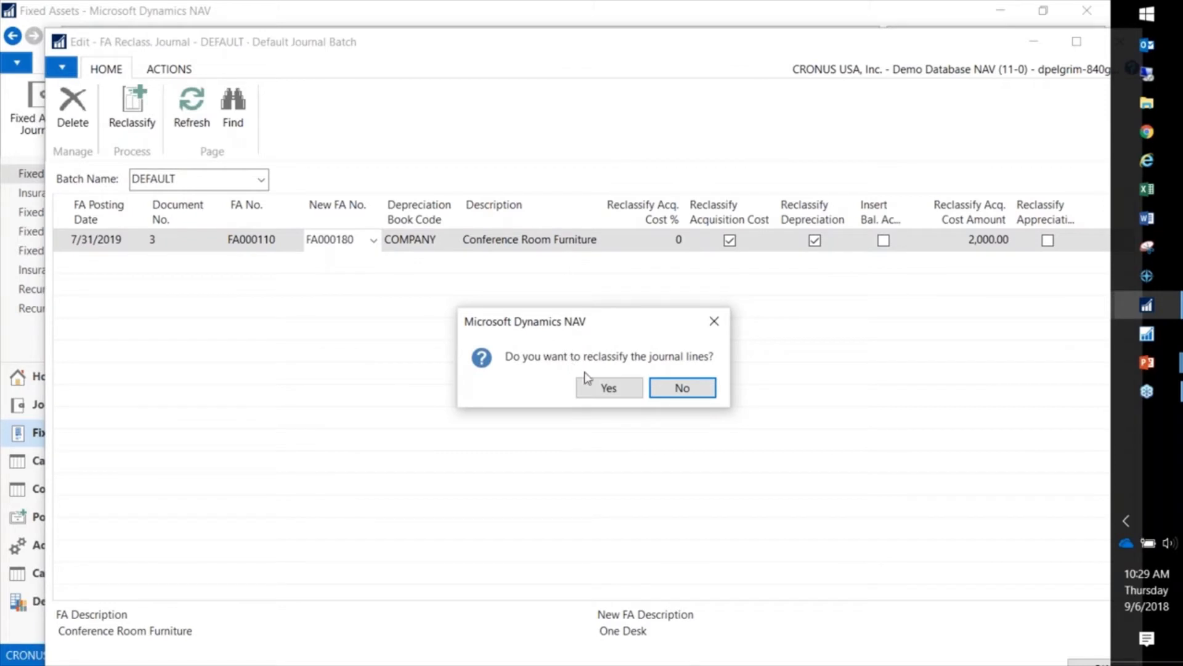
left_click(604, 391)
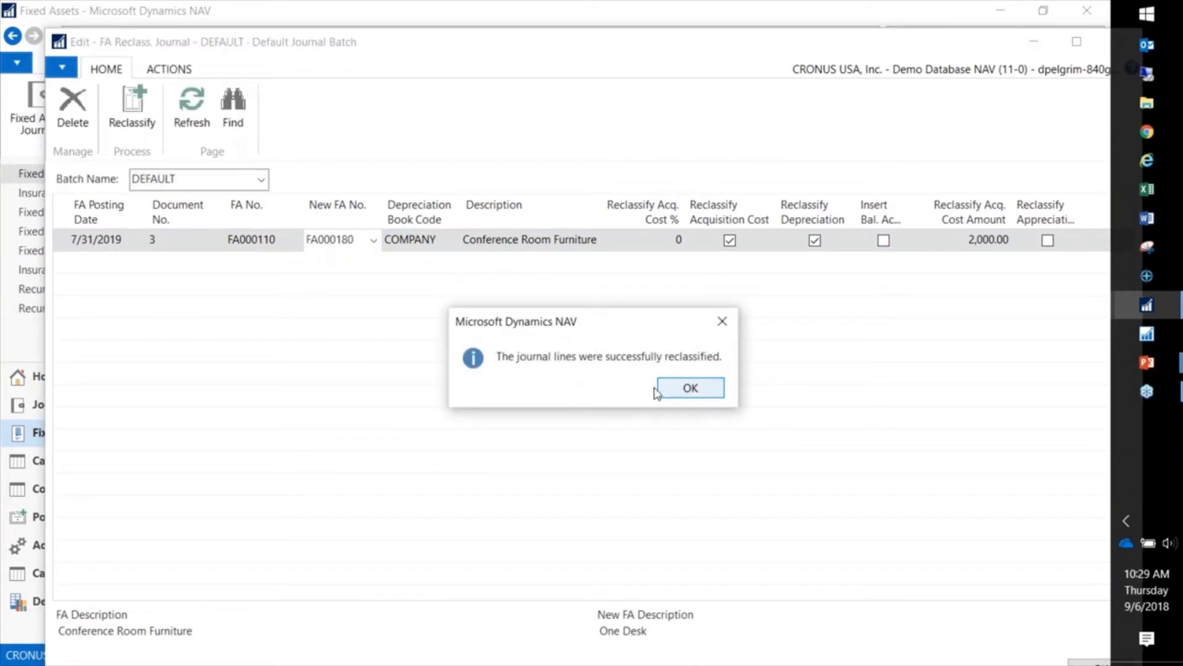
left_click(675, 392)
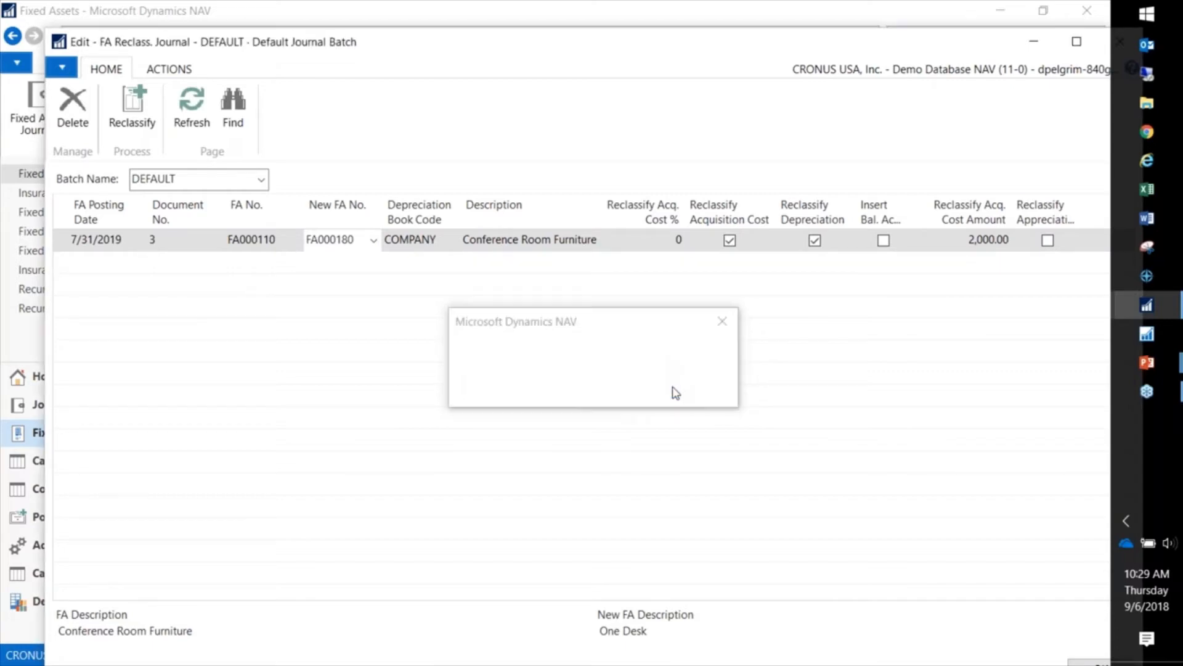
key("Escape")
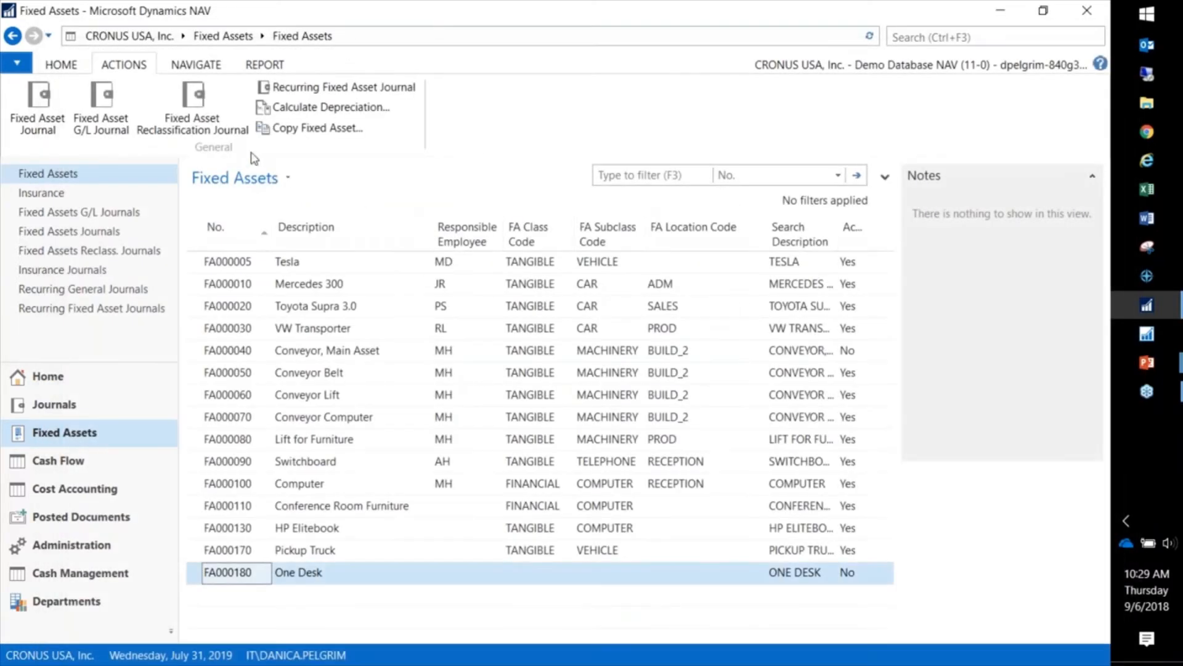
Step: Open the Fixed Asset G/L Journal and examine the acquisition cost lines for FA000110 and FA000180
left_click(95, 108)
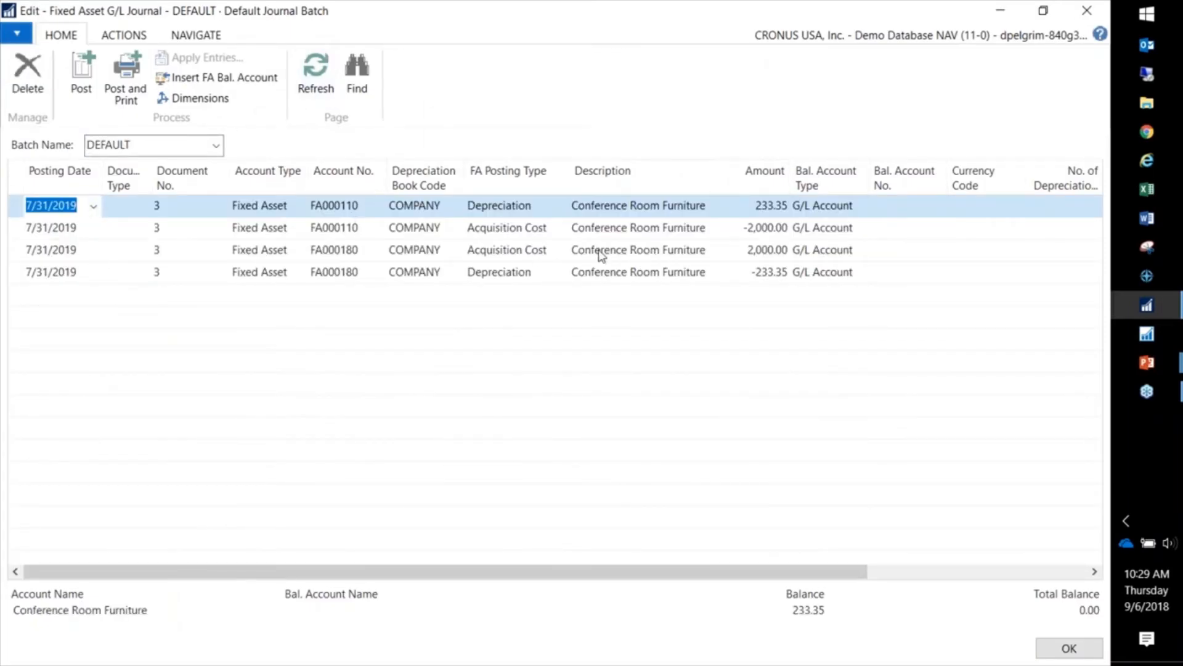
left_click(559, 232)
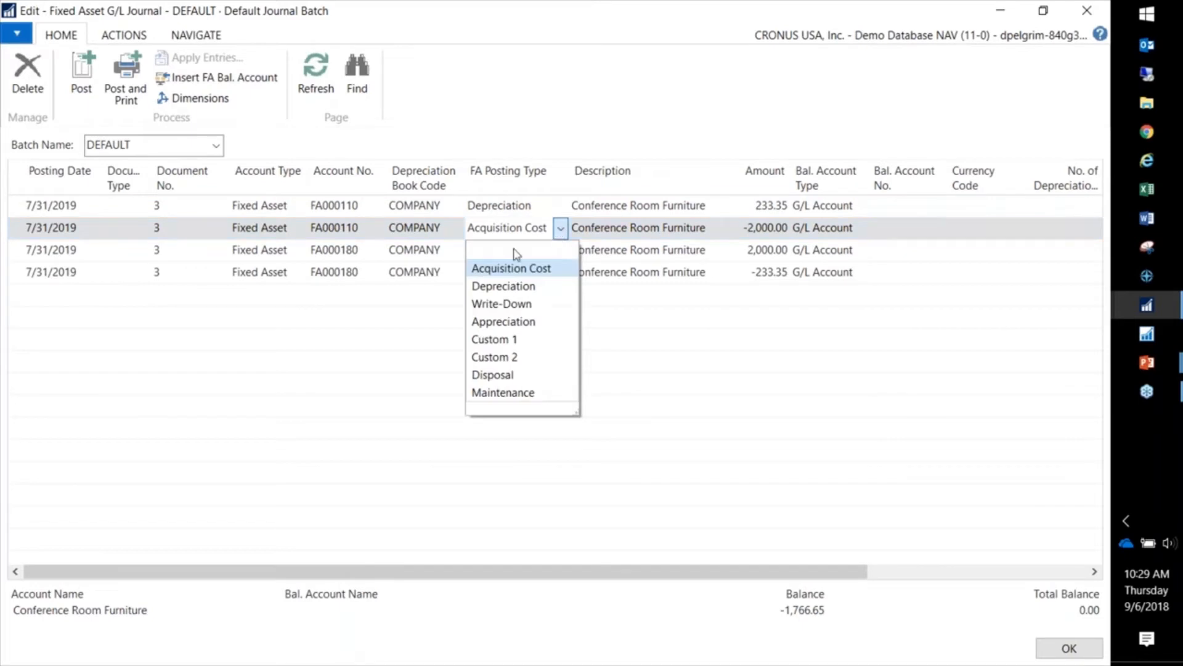
left_click(364, 235)
left_click(372, 258)
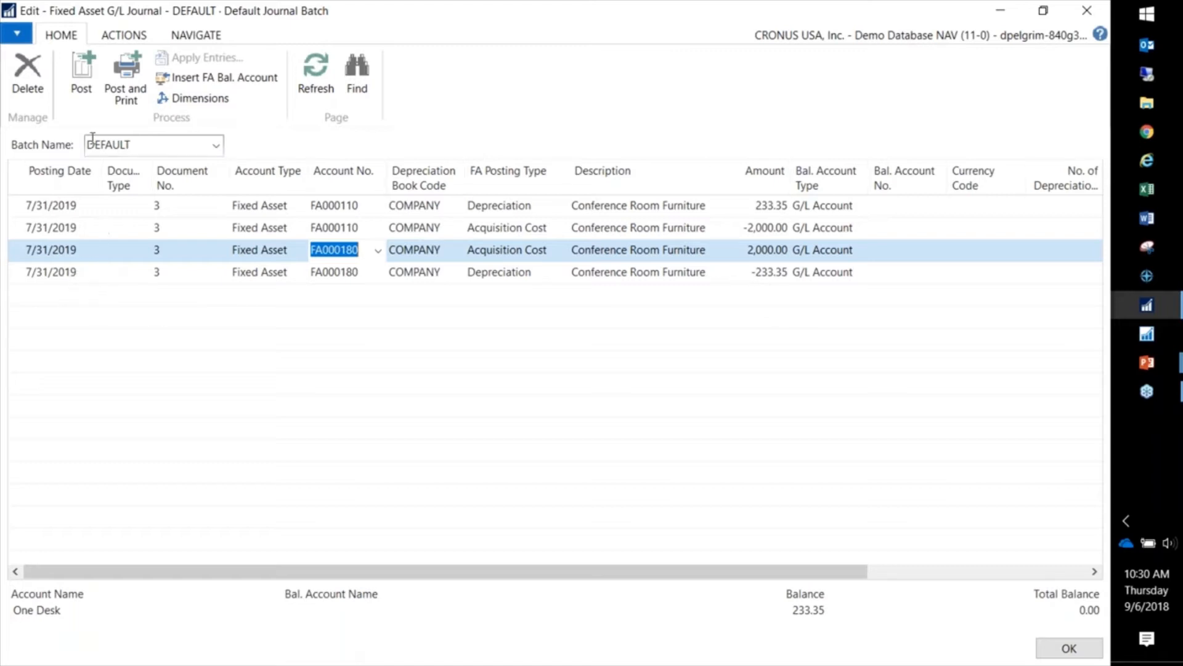
Step: Post the Fixed Asset G/L Journal lines reclassifying acquisition cost and depreciation from FA000110 to FA000180, and close the journal
left_click(82, 83)
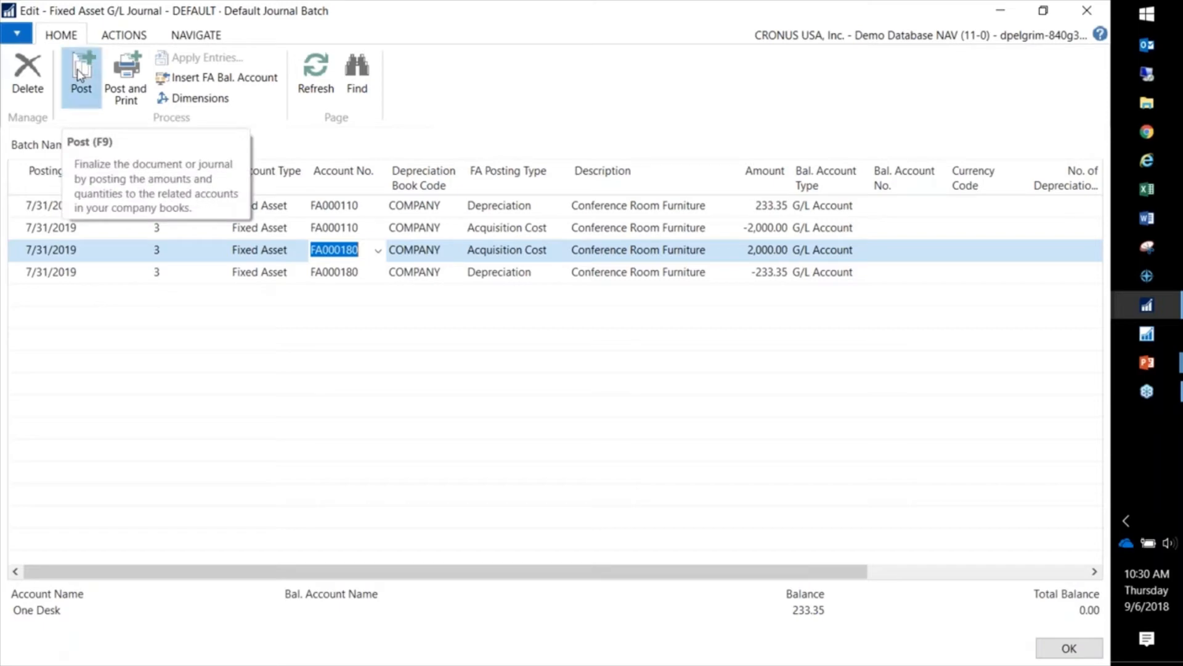
left_click(541, 363)
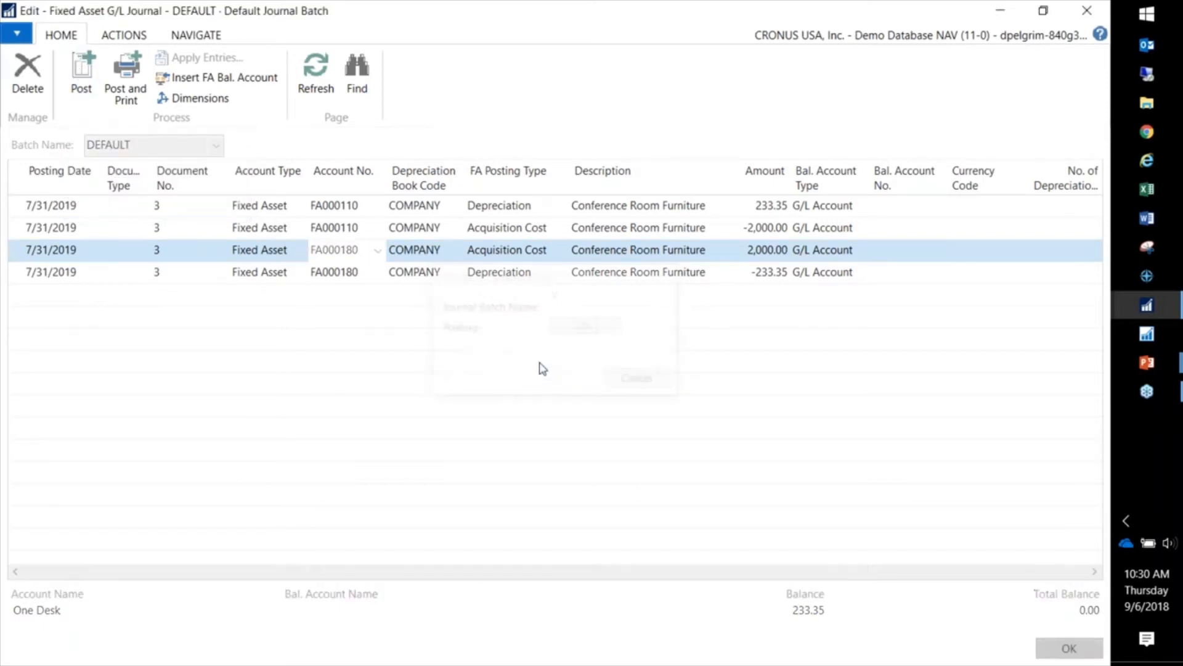
key("Return")
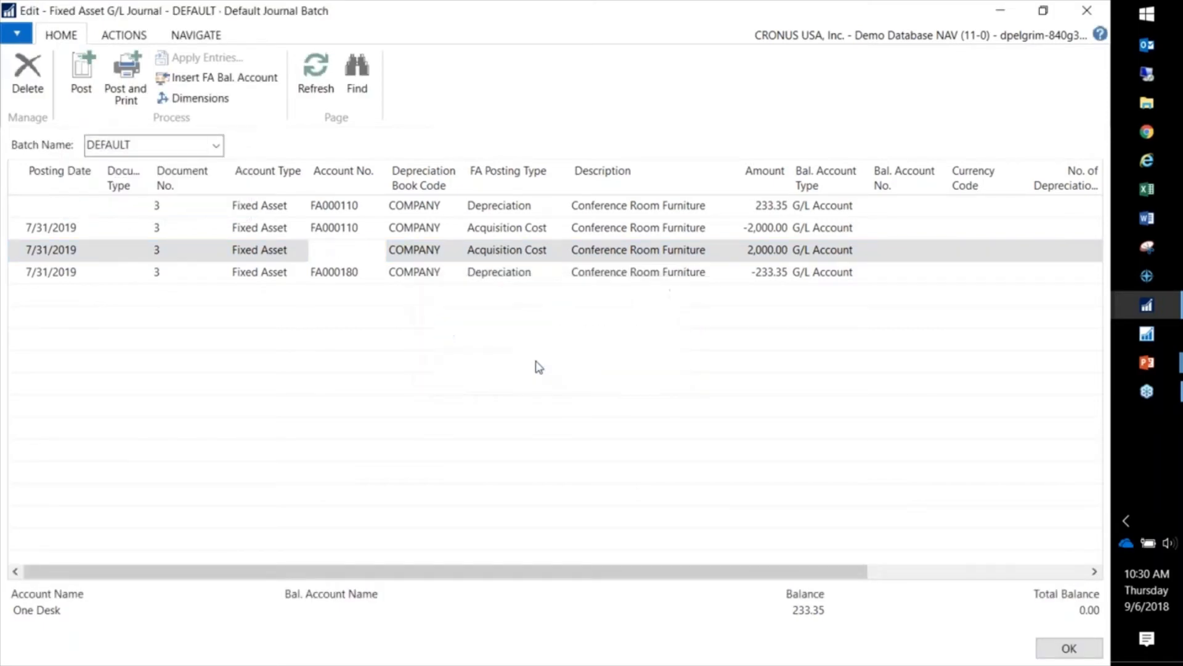
key("Escape")
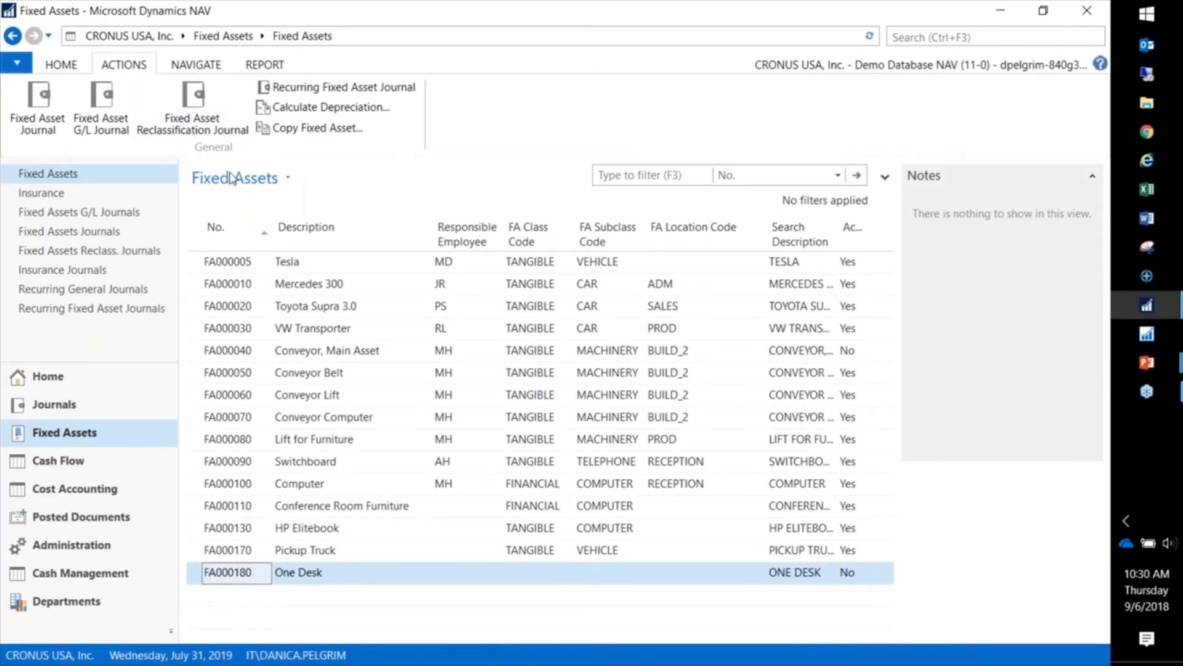
Step: Open the One Desk FA000180 fixed asset card to check its acquired status and book value, and close the card
double_click(239, 573)
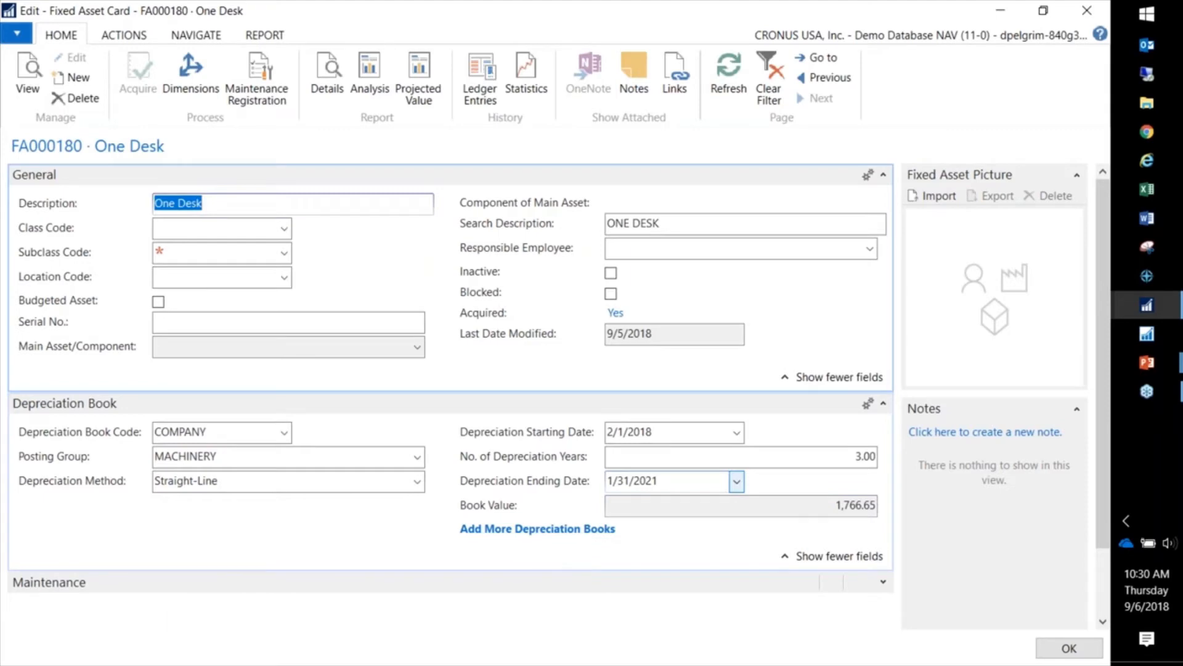
key("Escape")
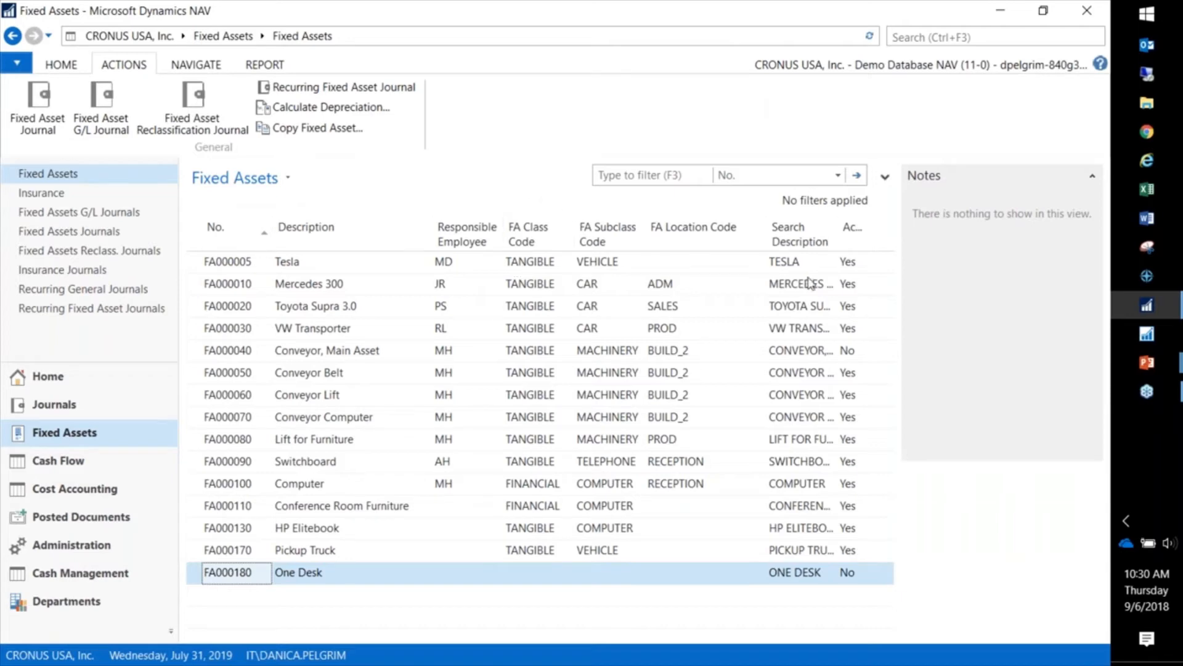
Step: Switch to the PowerPoint slide show and review the Selling a Fixed Asset slides on the sales invoice and FA G/L journal methods
left_click(1125, 369)
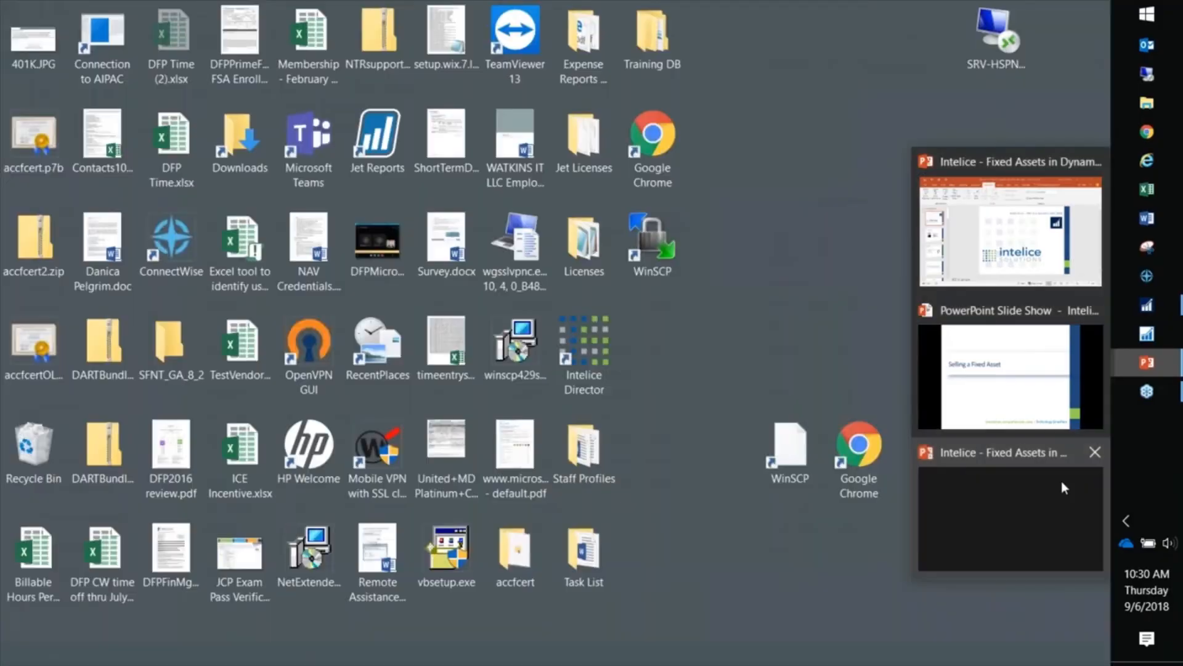
left_click(1062, 481)
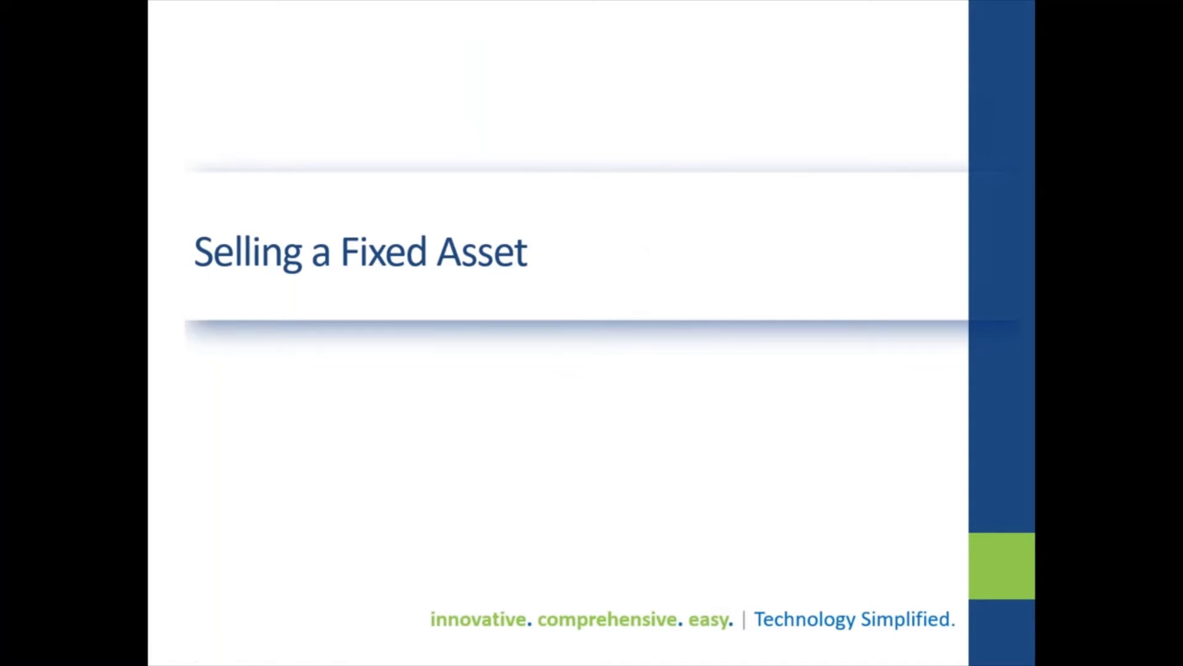
key("Right")
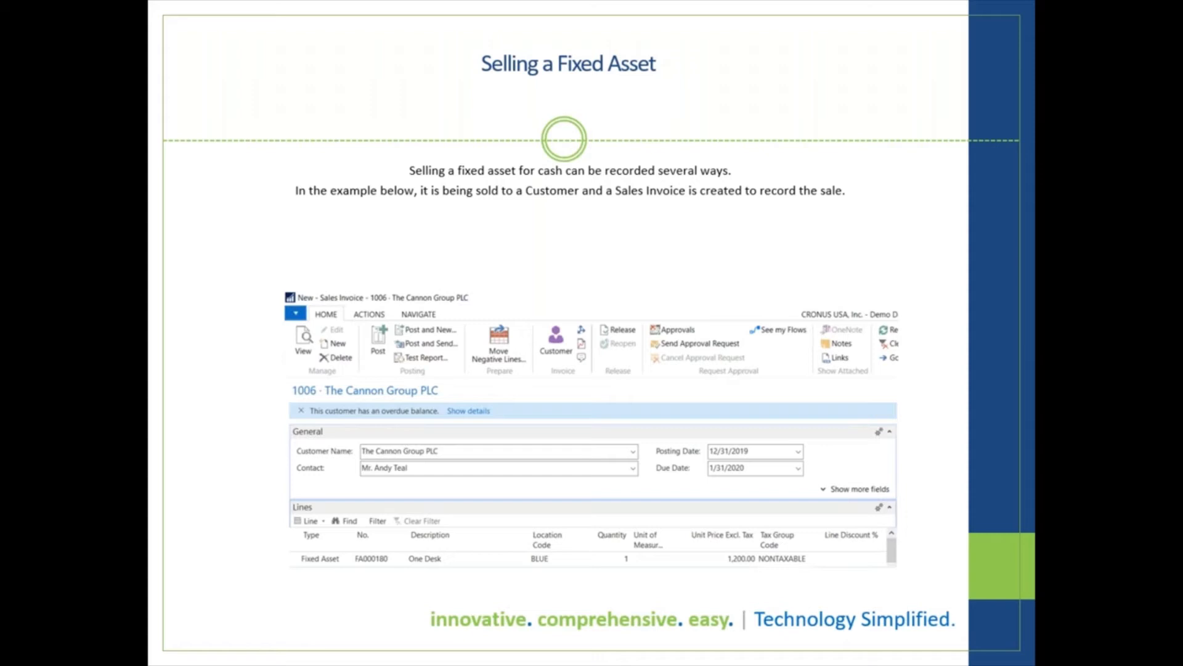
key("Right")
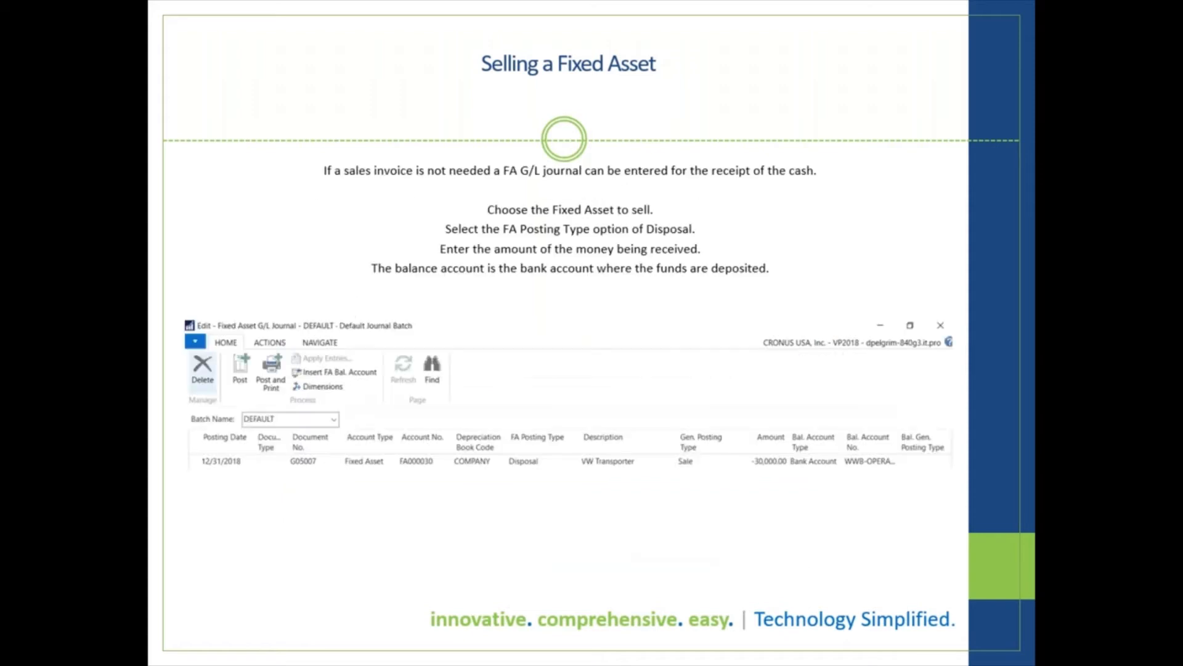